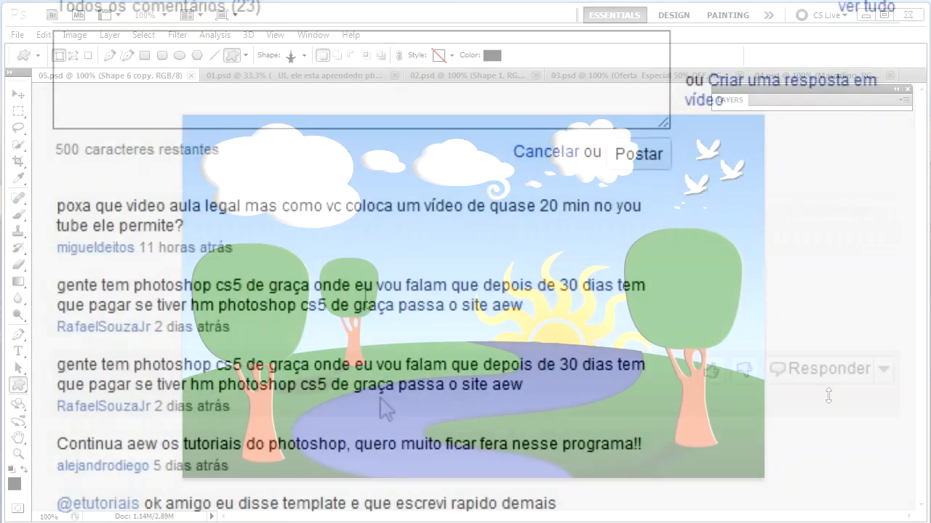
# Post the comment "bom vídeo" on the YouTube video
pyautogui.write('bom vídeo')
pyautogui.click(631, 167)
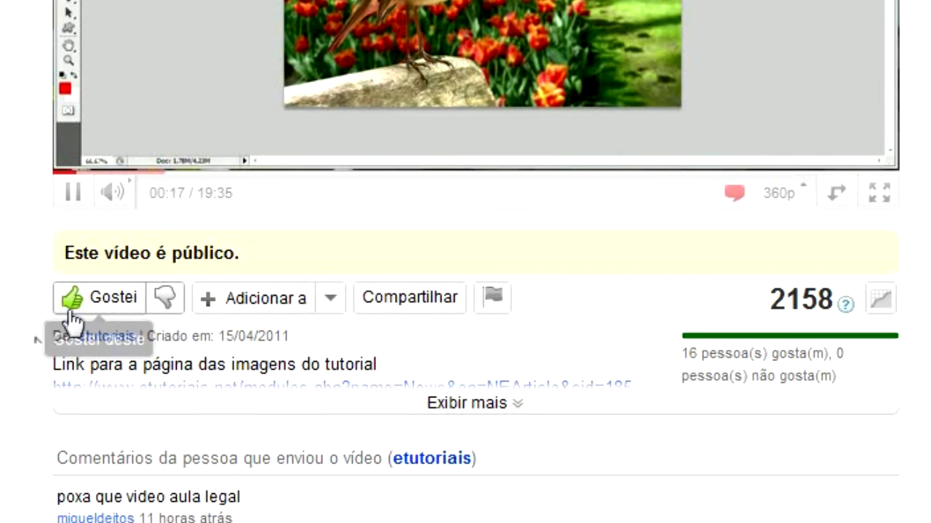
# Like the YouTube video and subscribe to the etutoriais channel
pyautogui.click(106, 319)
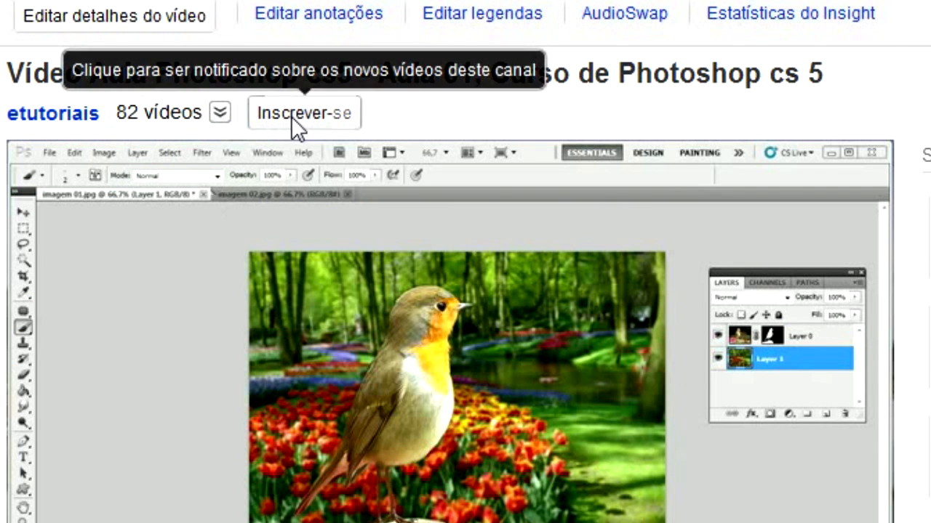
pyautogui.click(291, 115)
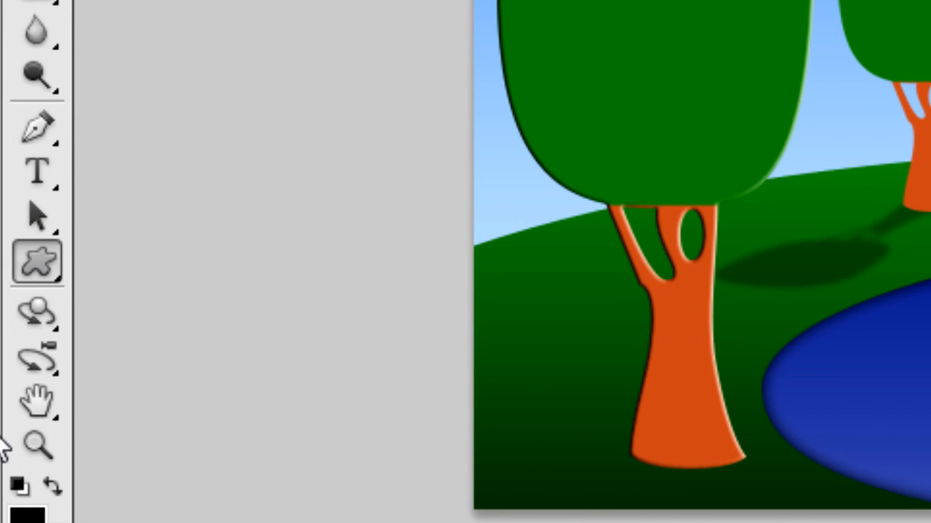
# In Photoshop, review the shape tools list and the example documents 01.psd, 02.psd, 03.psd and 04.psd
pyautogui.click(47, 269)
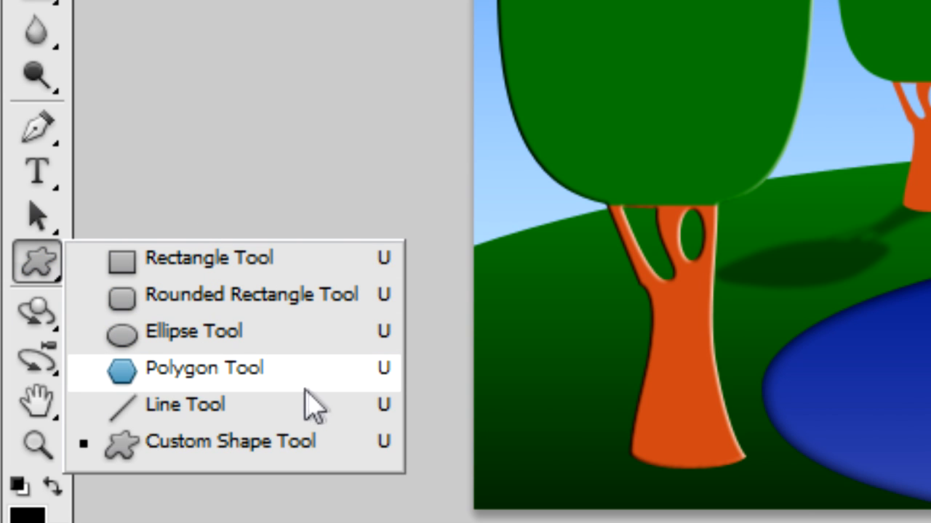
pyautogui.click(322, 449)
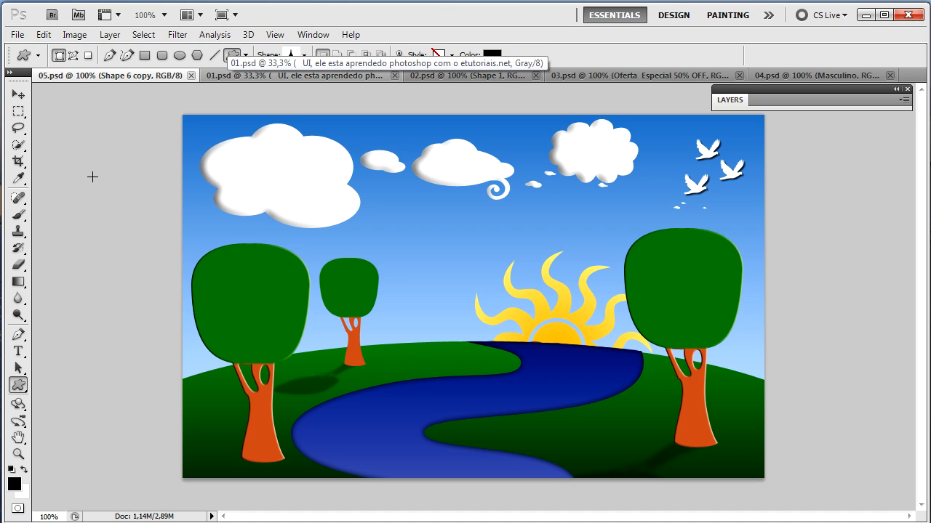
pyautogui.click(276, 75)
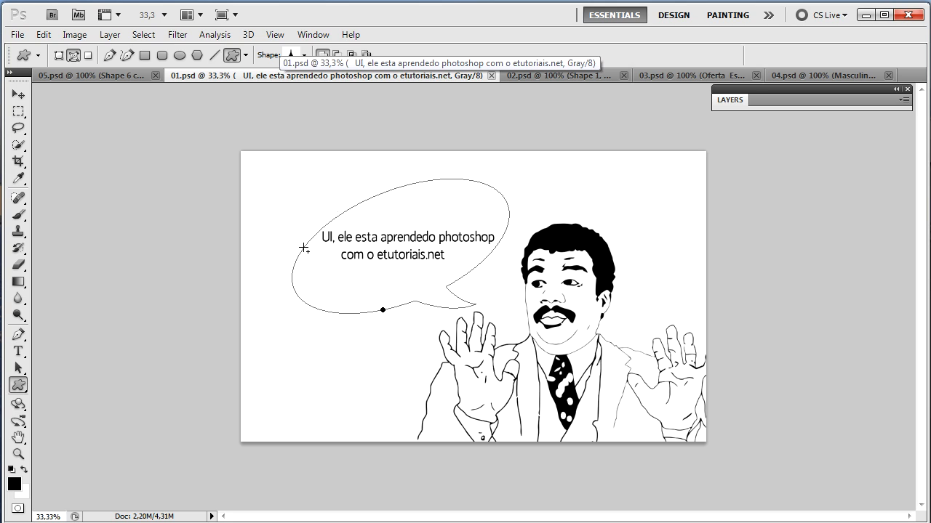
pyautogui.click(535, 75)
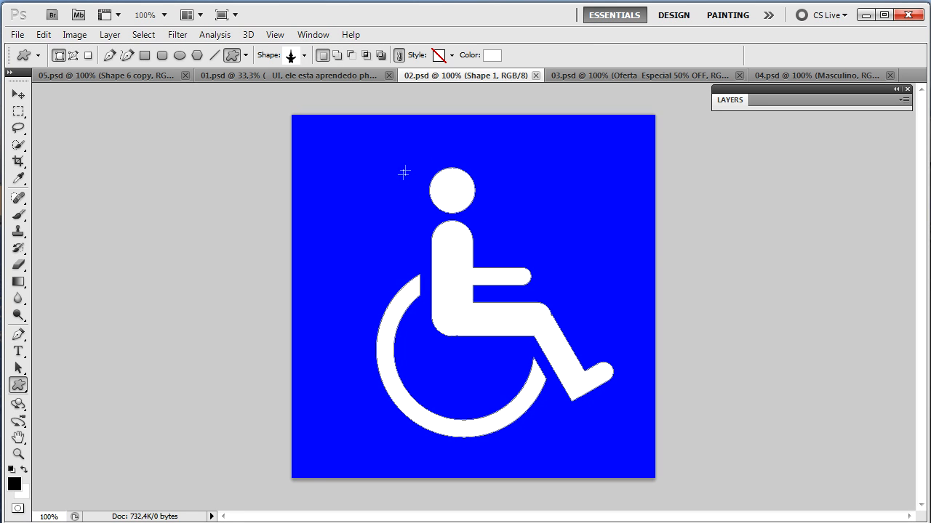
pyautogui.click(591, 76)
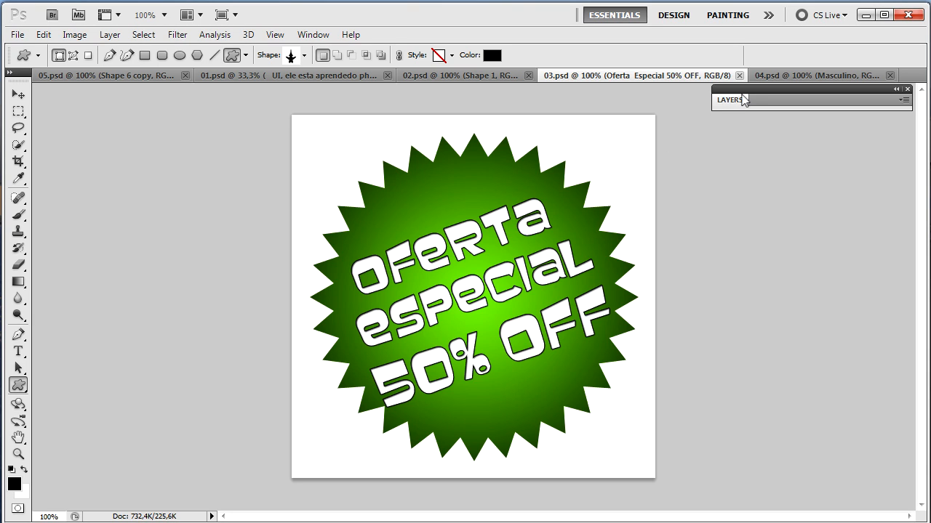
pyautogui.click(789, 76)
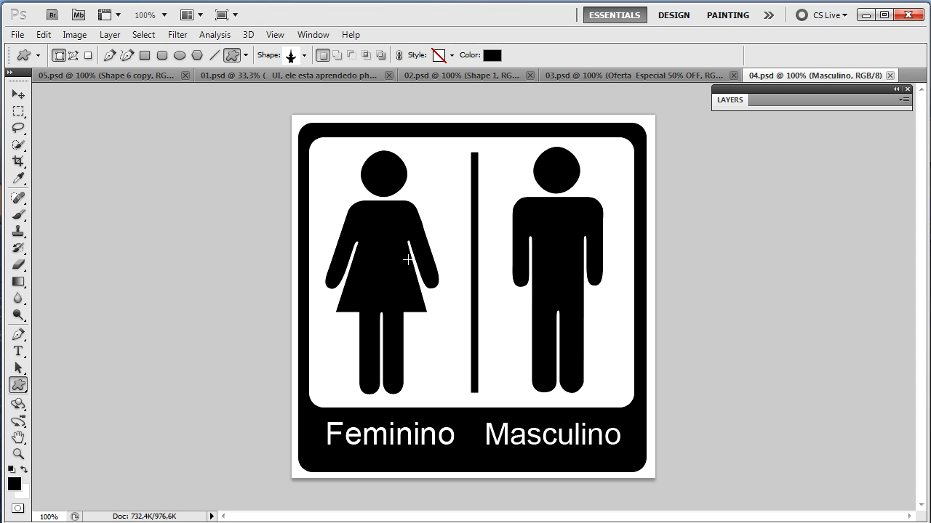
# Create a 500 × 500 pixel RGB document at 72 pixels/inch with a white background and activate the Rectangle Tool
pyautogui.click(17, 34)
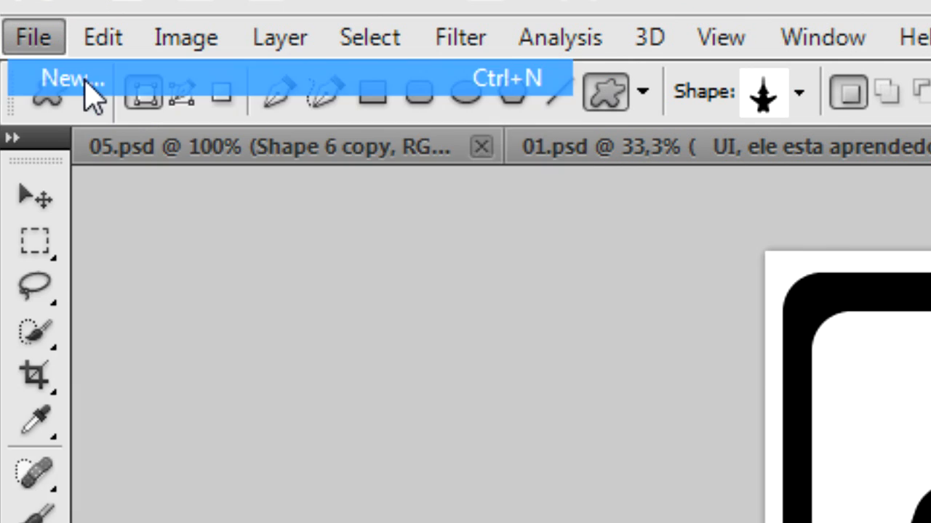
pyautogui.click(34, 51)
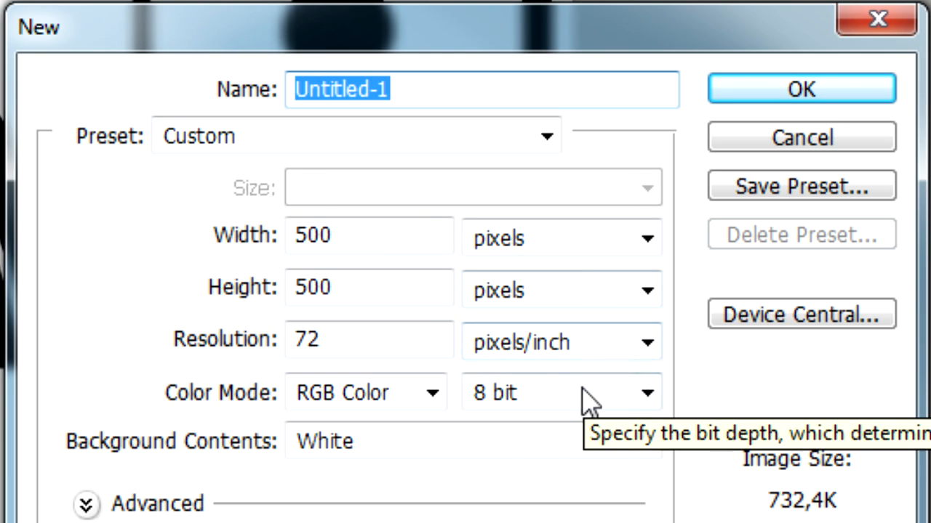
pyautogui.click(764, 88)
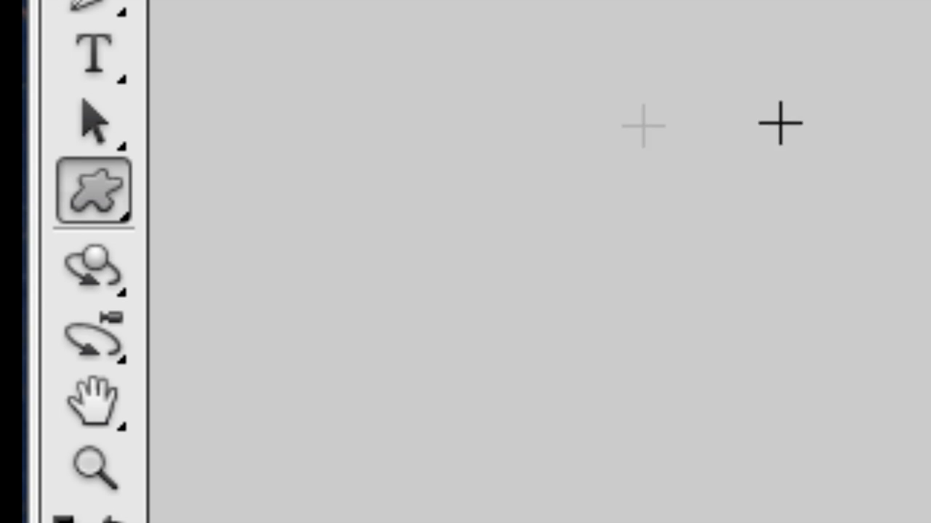
pyautogui.click(18, 387)
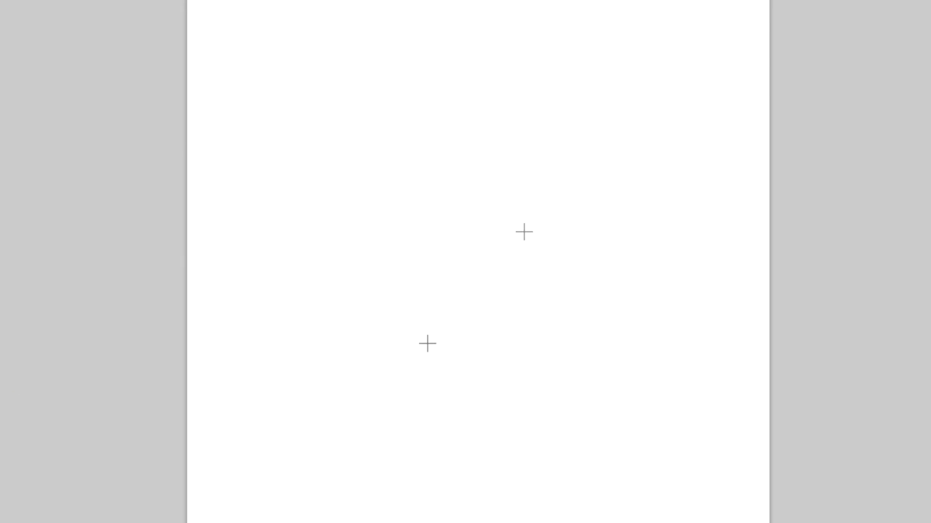
# Try drawing filled black rectangles and a proportional square on the canvas, undoing each one
pyautogui.moveTo(368, 105); pyautogui.dragTo(634, 333)
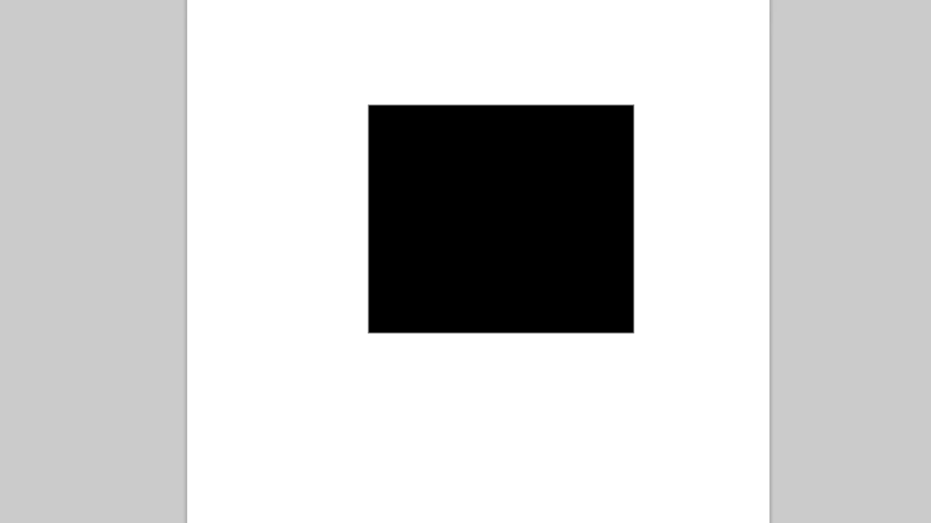
pyautogui.hotkey('ctrl', 'z')
pyautogui.moveTo(325, 132); pyautogui.dragTo(684, 389)
pyautogui.hotkey('ctrl', 'z')
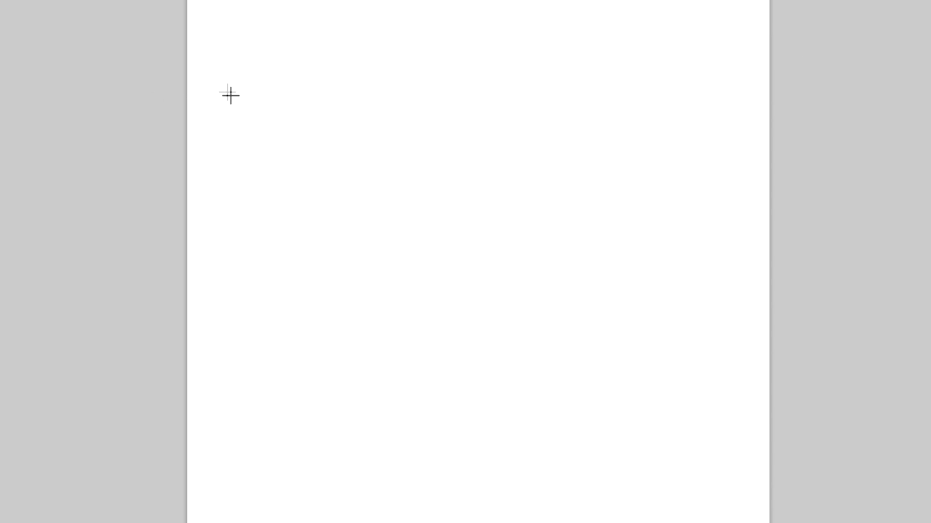
pyautogui.moveTo(266, 79); pyautogui.dragTo(655, 429)
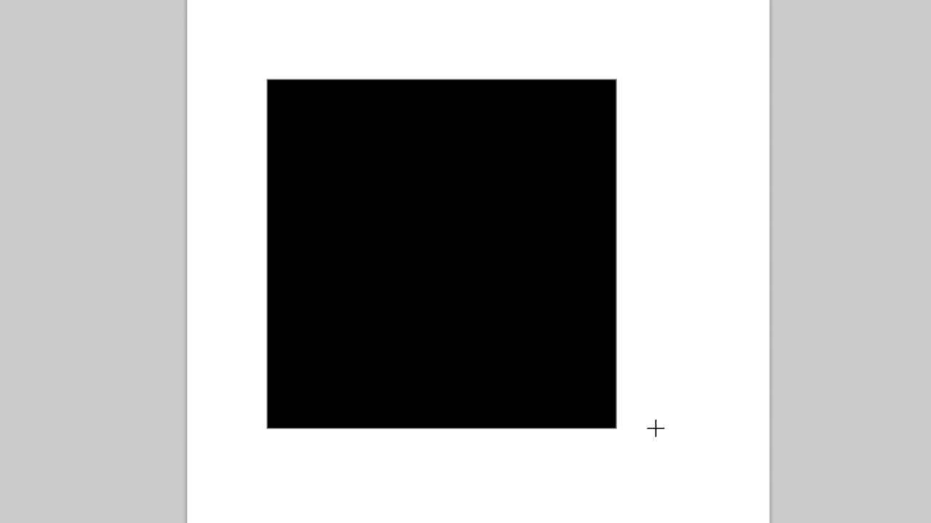
pyautogui.hotkey('ctrl', 'z')
pyautogui.moveTo(391, 165); pyautogui.dragTo(657, 287)
pyautogui.hotkey('ctrl', 'z')
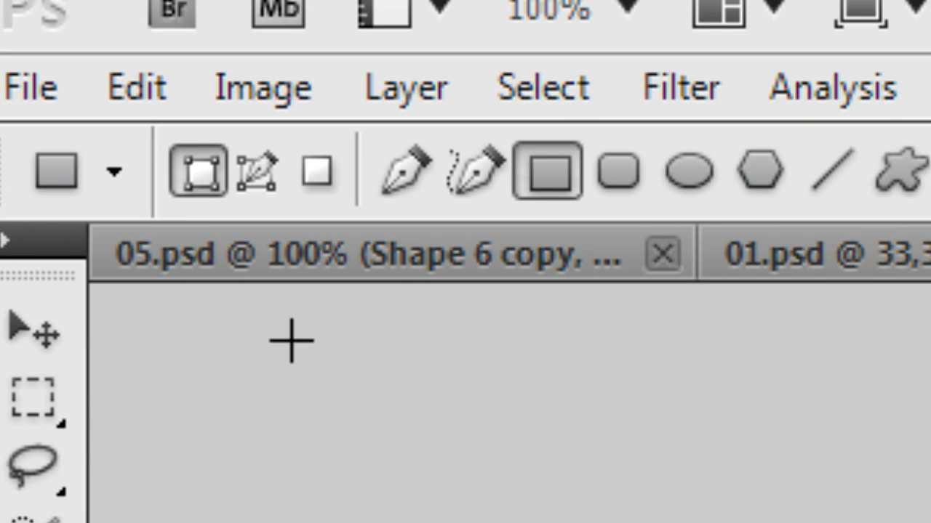
# Set the Rectangle Tool to Paths mode and draw a large rectangular path in the middle of the canvas
pyautogui.click(242, 178)
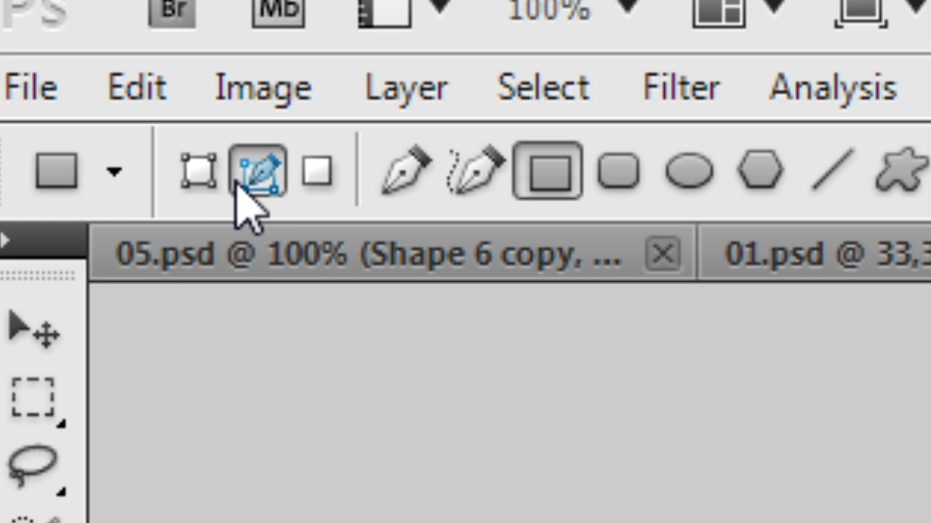
pyautogui.click(192, 169)
pyautogui.click(249, 177)
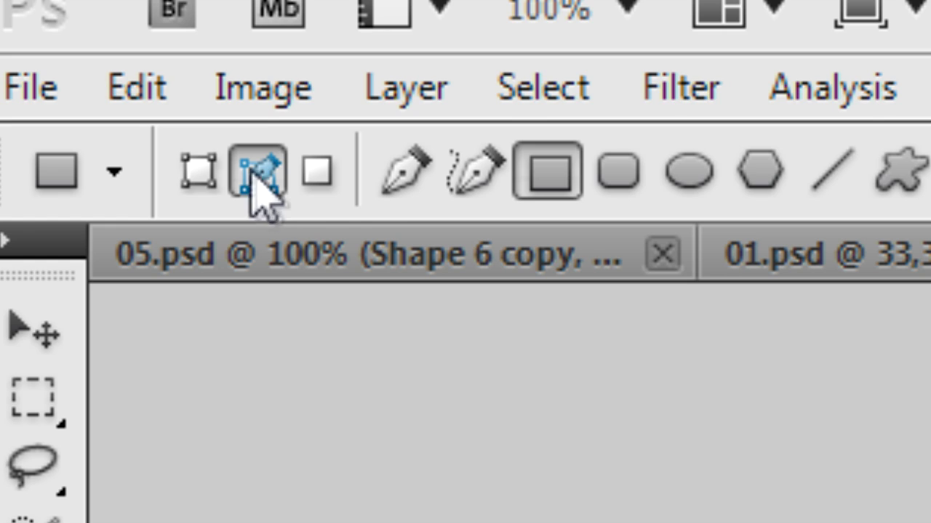
pyautogui.click(215, 175)
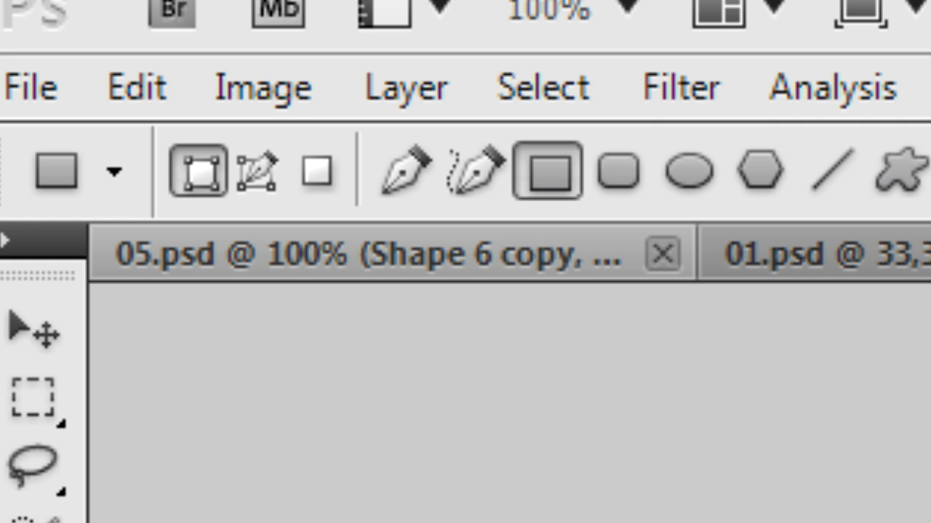
pyautogui.click(258, 173)
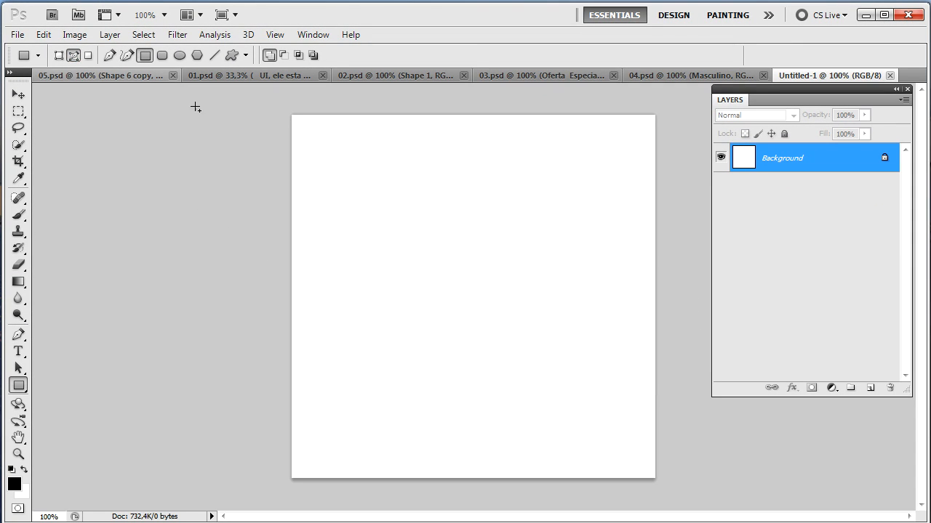
pyautogui.moveTo(338, 195)
pyautogui.mouseDown()
pyautogui.moveTo(431, 303)
pyautogui.moveTo(578, 416)
pyautogui.mouseUp()
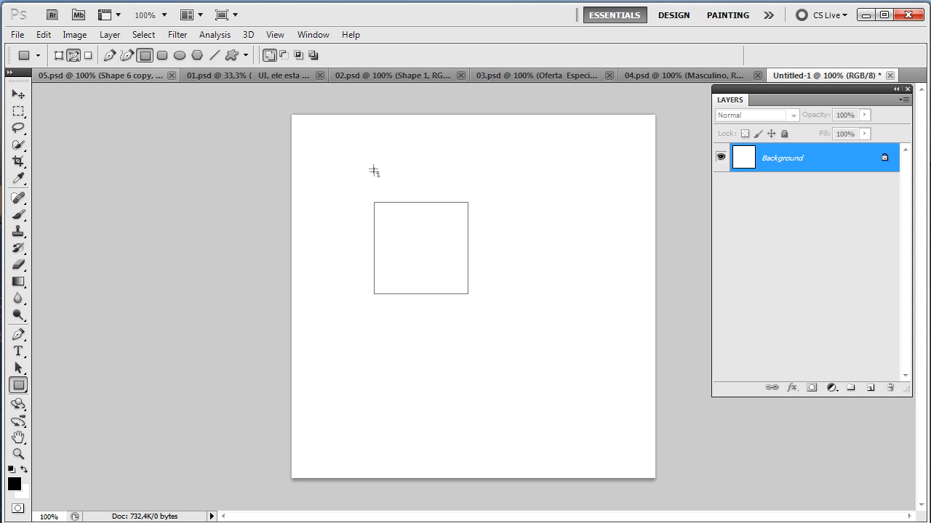
# Try drawing two overlapping rectangular paths in Paths mode and undo back to the single large path
pyautogui.click(55, 53)
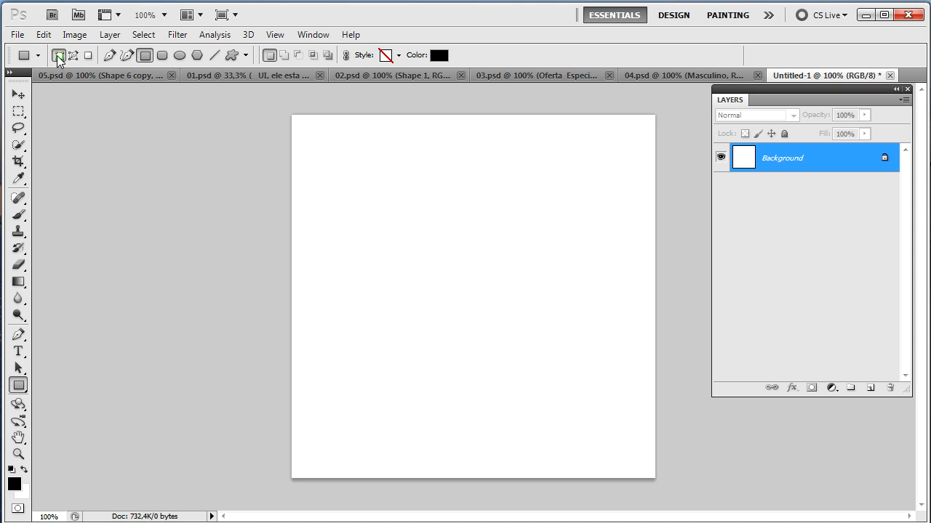
pyautogui.click(72, 55)
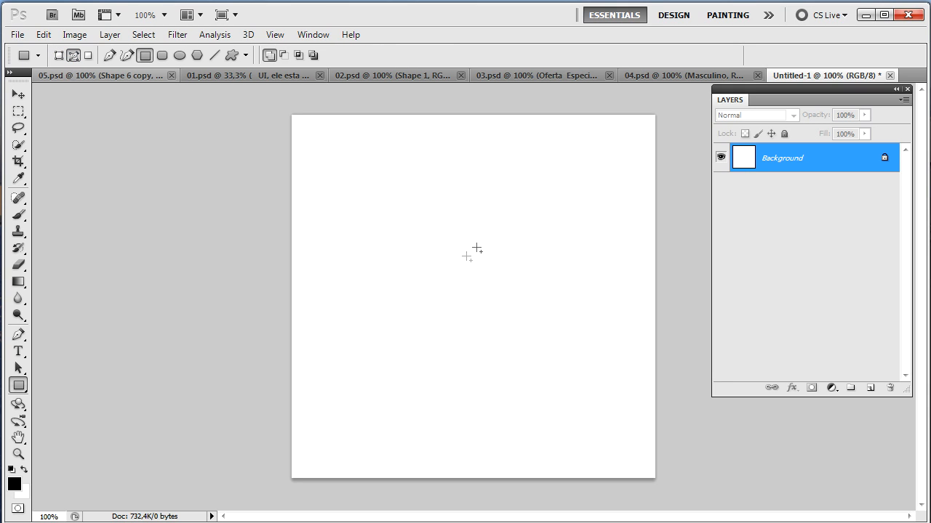
pyautogui.moveTo(419, 207); pyautogui.dragTo(674, 380)
pyautogui.moveTo(371, 211); pyautogui.dragTo(431, 320)
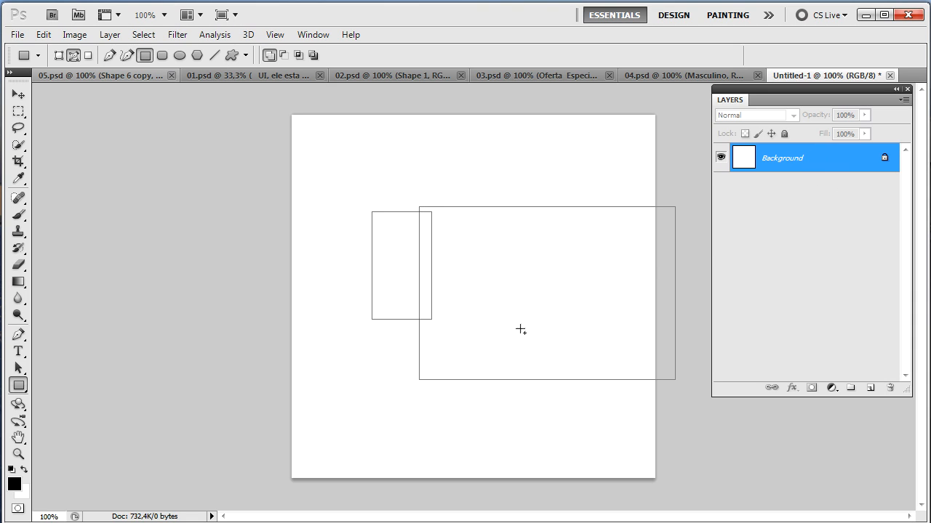
pyautogui.hotkey('ctrl', 'z')
pyautogui.hotkey('ctrl', 'alt', 'z')
pyautogui.hotkey('ctrl', 'alt', 'z')
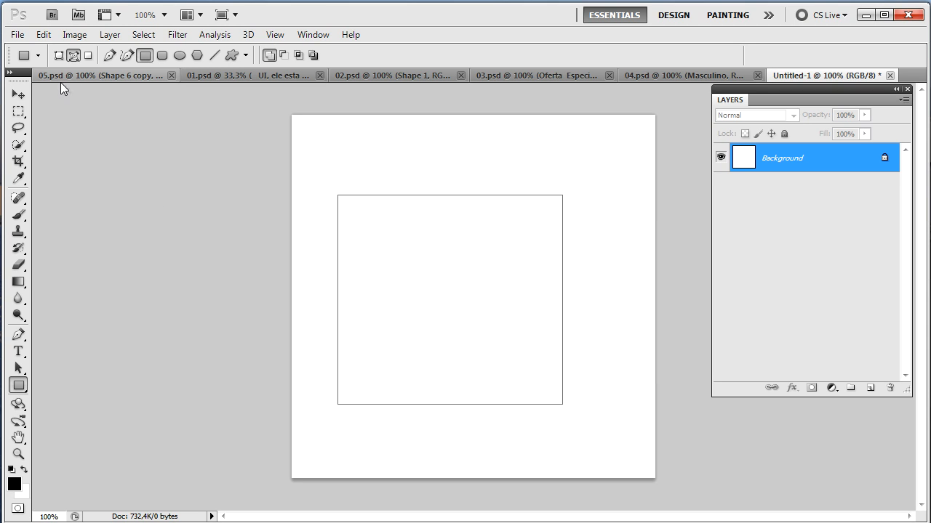
# In Shape Layers mode, draw a large black rectangle and a small square on one layer, plus a tall rectangle on a separate layer
pyautogui.click(58, 56)
pyautogui.moveTo(336, 177); pyautogui.dragTo(543, 370)
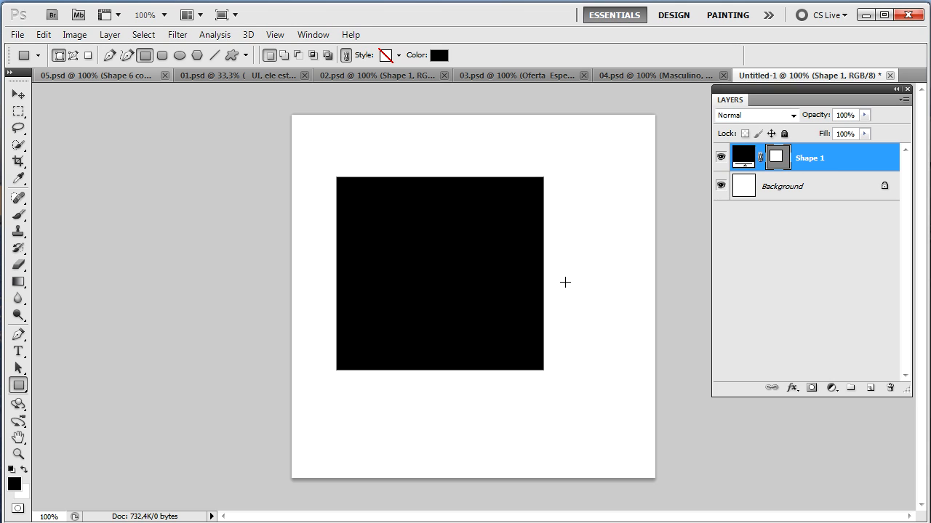
pyautogui.press('shift')
pyautogui.moveTo(566, 282); pyautogui.dragTo(638, 378)
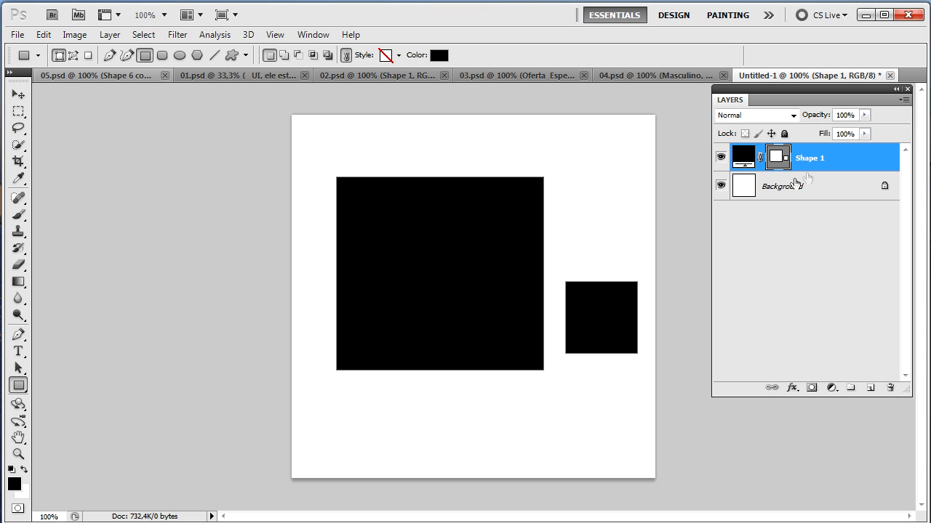
pyautogui.moveTo(564, 179); pyautogui.dragTo(624, 270)
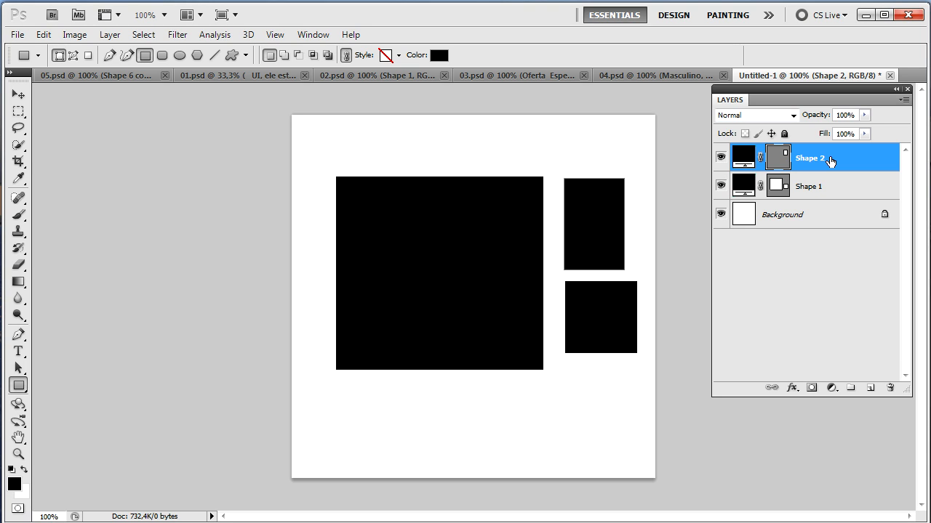
# Step back through the three black shapes, redo them, and undo them all again
pyautogui.hotkey('ctrl', 'alt', 'z')
pyautogui.hotkey('ctrl', 'alt', 'z')
pyautogui.hotkey('ctrl', 'alt', 'z')
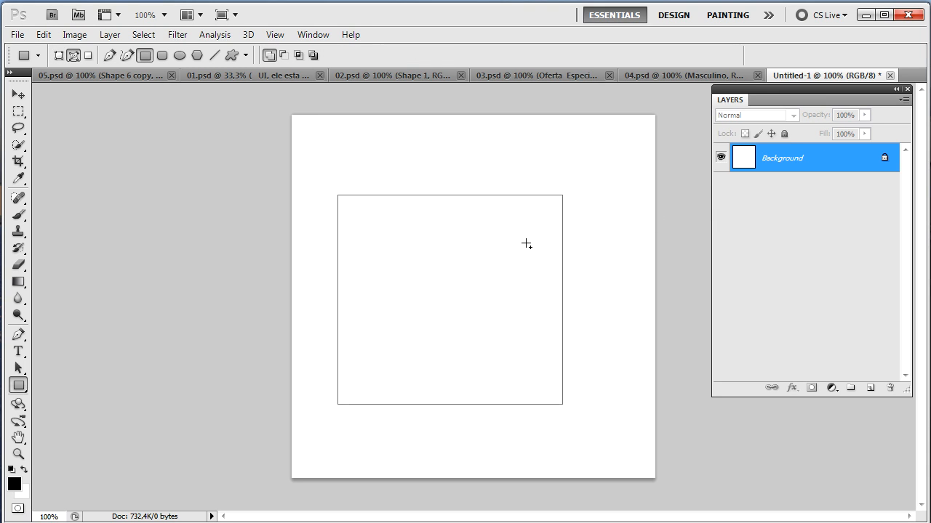
pyautogui.hotkey('shift', 'ctrl', 'z')
pyautogui.hotkey('shift', 'ctrl', 'z')
pyautogui.hotkey('shift', 'ctrl', 'z')
pyautogui.hotkey('ctrl', 'alt', 'z')
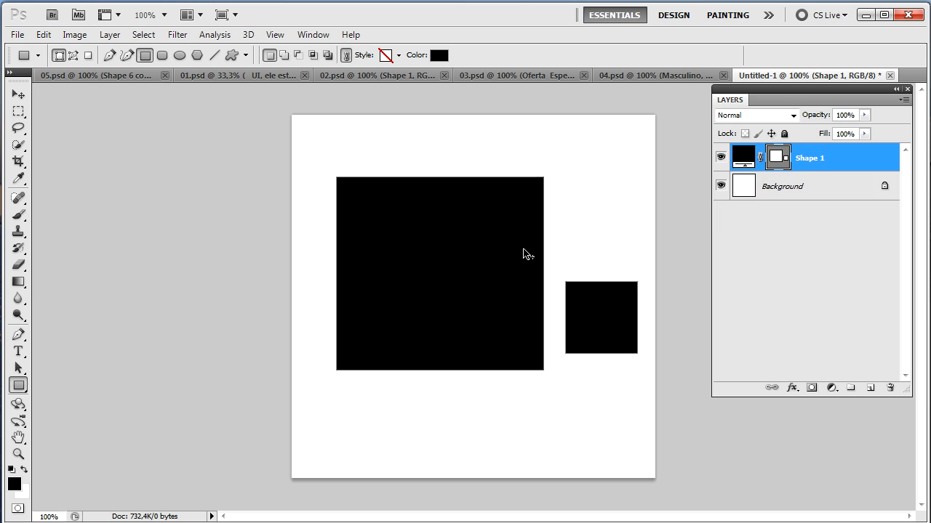
pyautogui.hotkey('ctrl', 'alt', 'z')
pyautogui.hotkey('ctrl', 'alt', 'z')
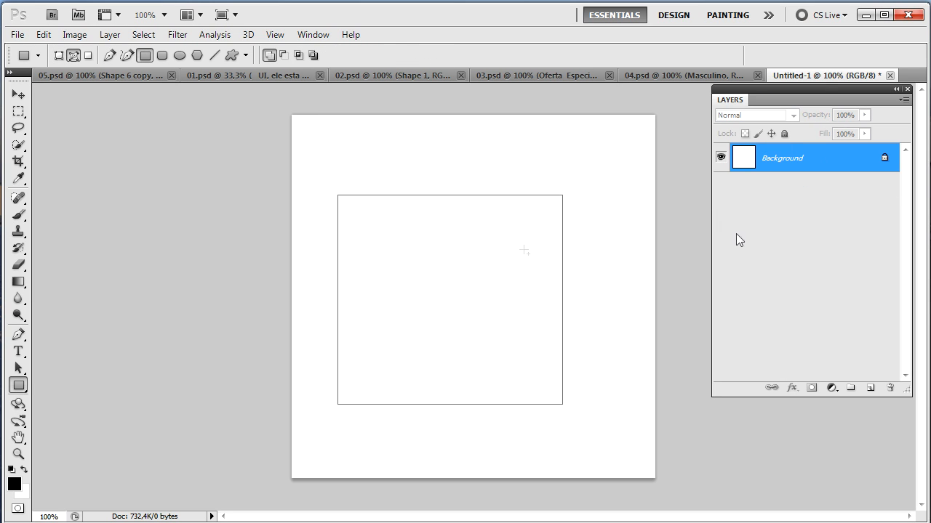
# Switch from the Rectangle Tool to the Rounded Rectangle Tool
pyautogui.click(20, 95)
pyautogui.click(19, 387)
pyautogui.rightClick(18, 386)
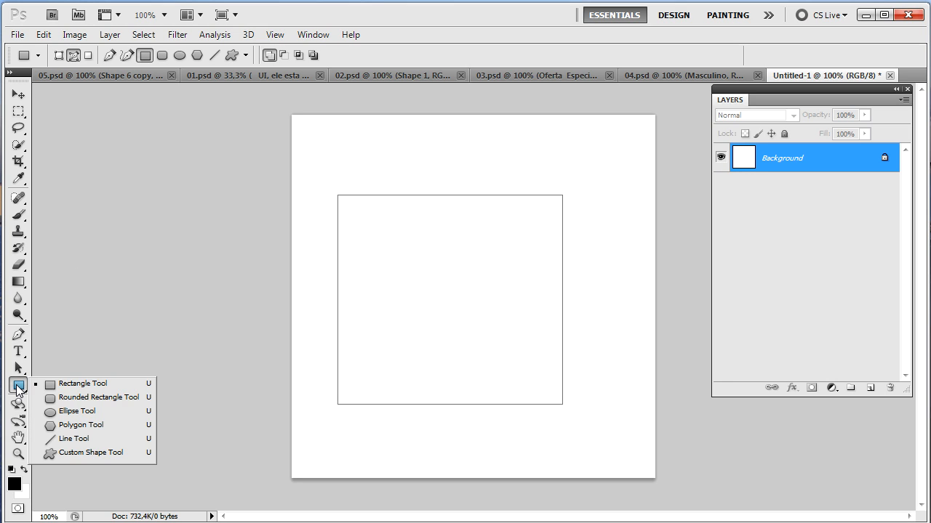
pyautogui.click(84, 398)
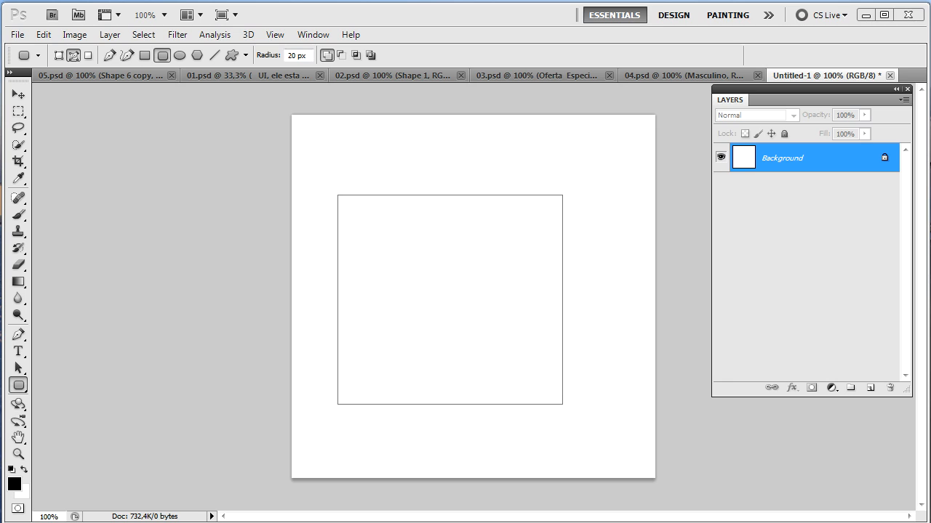
# Switch to the web browser and examine the rounded-corner icons and buttons on the Firefox features page
pyautogui.rightClick(19, 392)
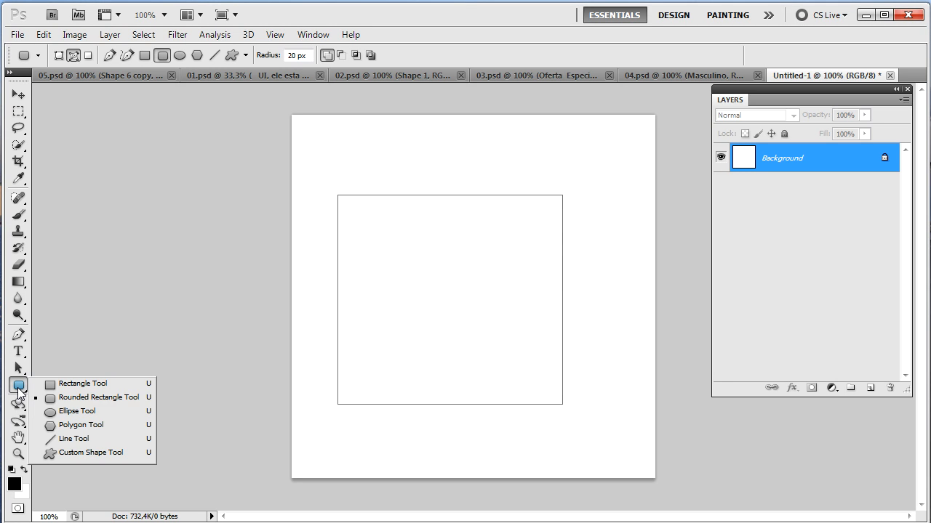
pyautogui.moveTo(930, 124); pyautogui.dragTo(376, 119)
pyautogui.doubleClick(377, 120)
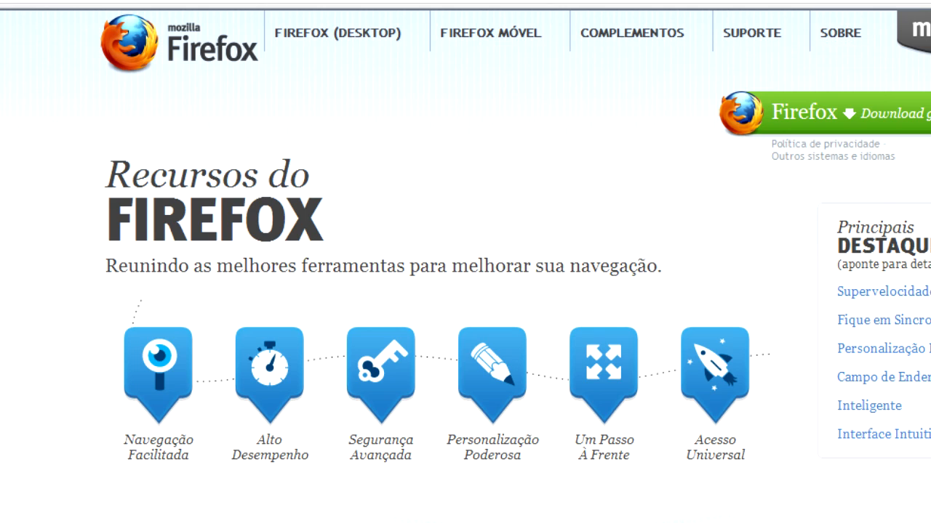
pyautogui.doubleClick(789, 2)
pyautogui.moveTo(559, 97); pyautogui.dragTo(381, 0)
pyautogui.moveTo(177, 509); pyautogui.dragTo(370, 512)
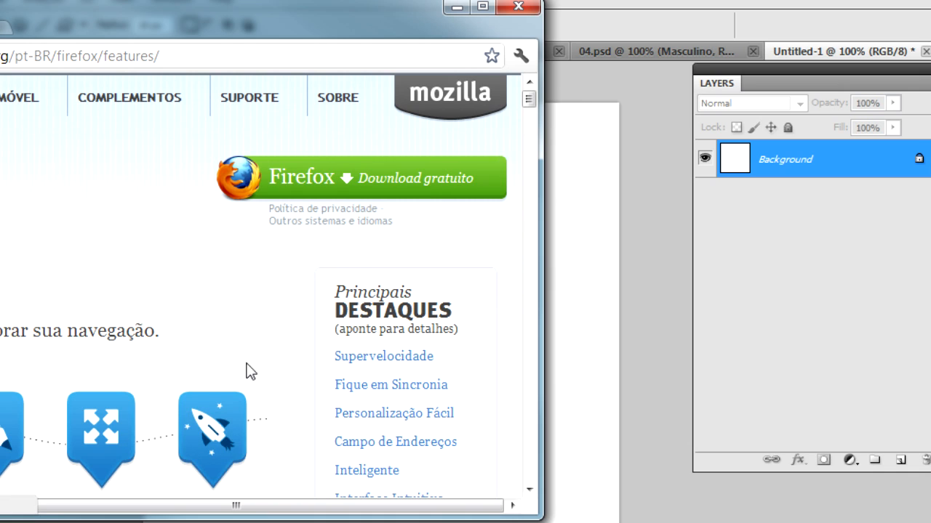
pyautogui.moveTo(401, 511); pyautogui.dragTo(229, 522)
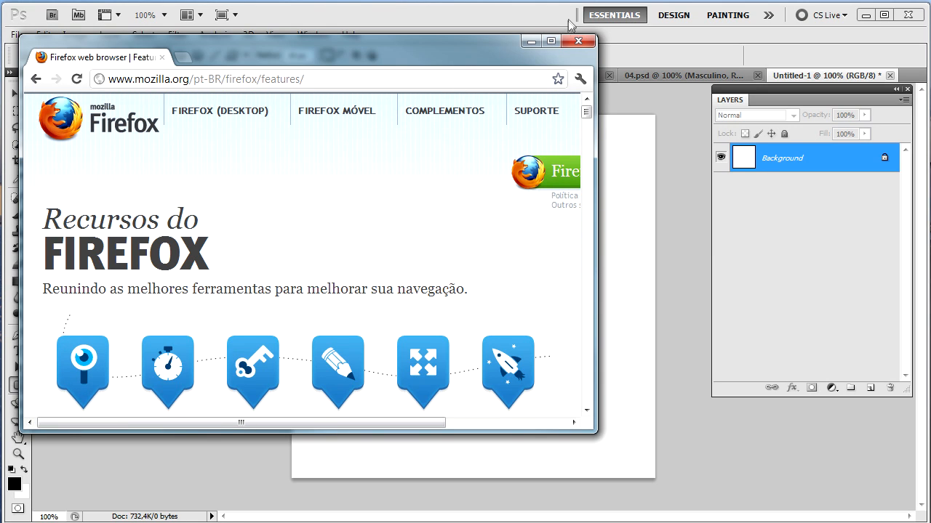
pyautogui.click(532, 44)
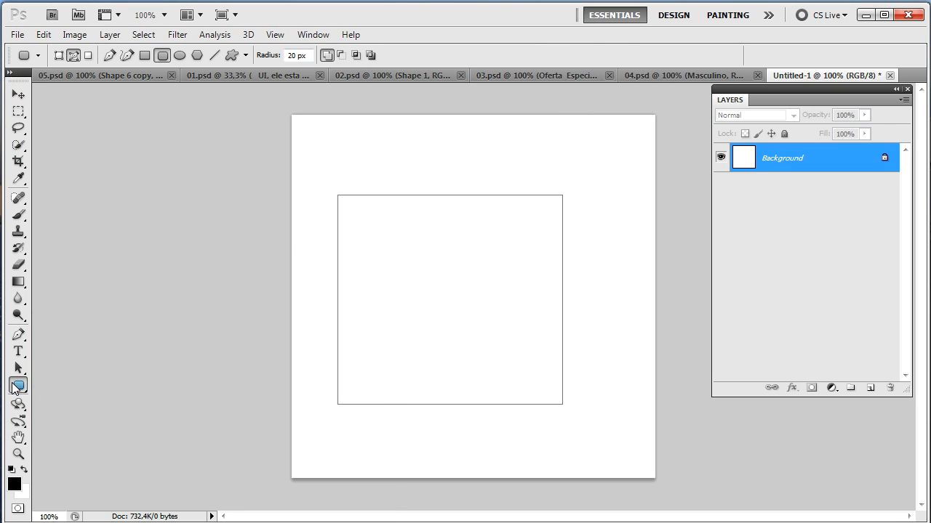
# In Shape Layers mode, draw a wide rounded rectangle with a 20 px radius and a flatter one below it with a 50 px radius
pyautogui.click(59, 55)
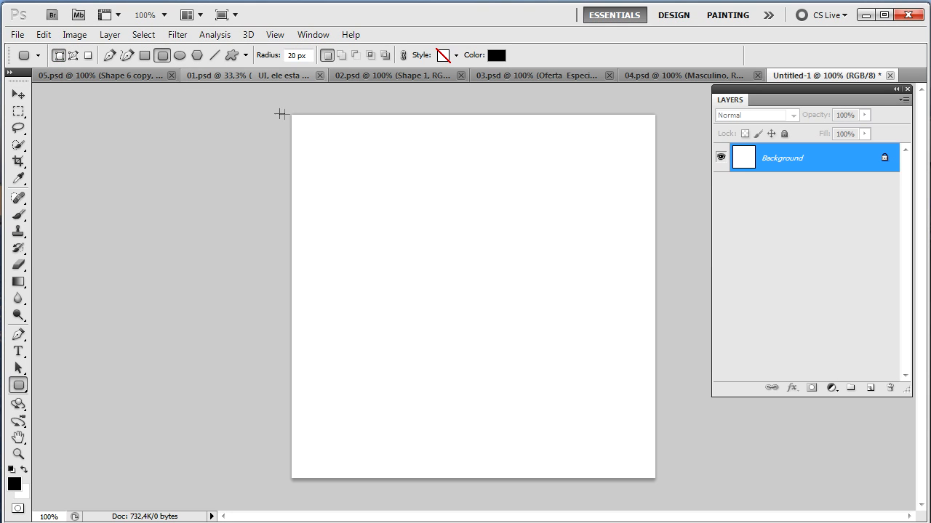
pyautogui.moveTo(349, 197); pyautogui.dragTo(605, 306)
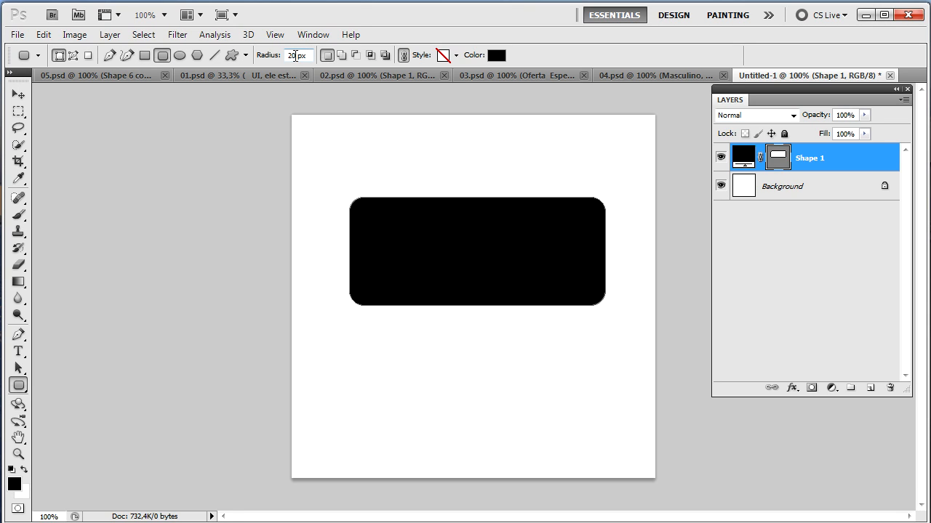
pyautogui.doubleClick(291, 55)
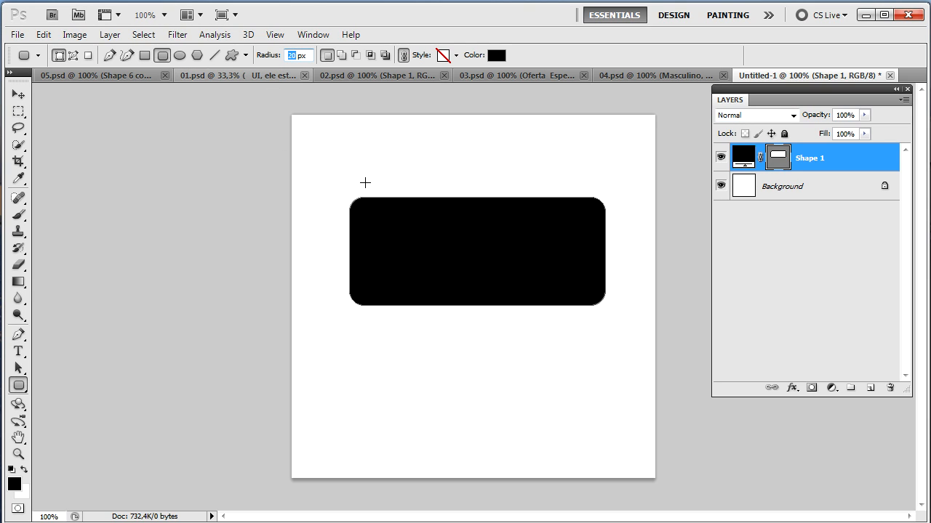
pyautogui.write('50')
pyautogui.moveTo(354, 325); pyautogui.dragTo(609, 390)
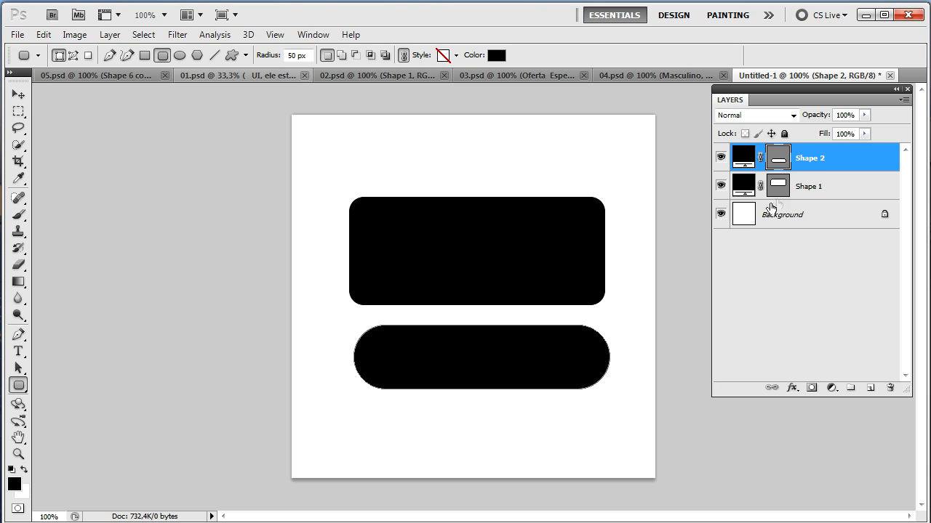
# Select the first rounded rectangle's layer and draw a third, thinner bar below the others with an 80 px corner radius
pyautogui.click(809, 187)
pyautogui.moveTo(298, 57); pyautogui.dragTo(280, 56)
pyautogui.write('80')
pyautogui.press('Return')
pyautogui.moveTo(363, 419); pyautogui.dragTo(608, 455)
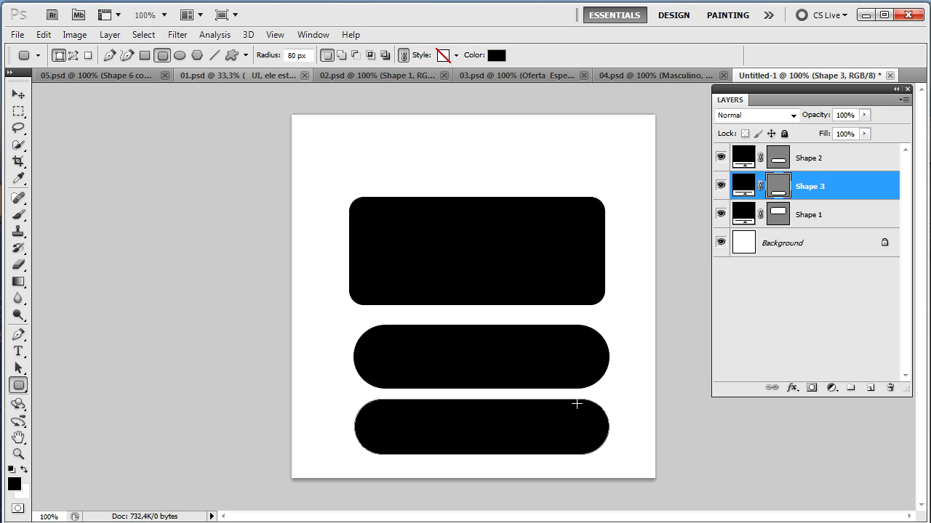
# Switch to the Ellipse Tool and delete the three rounded rectangle layers
pyautogui.click(19, 386)
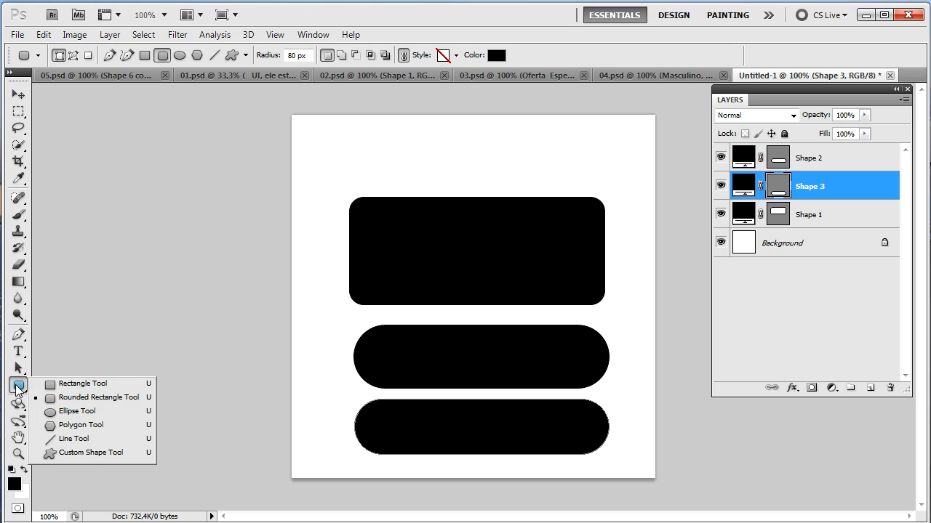
pyautogui.click(95, 416)
pyautogui.click(832, 165)
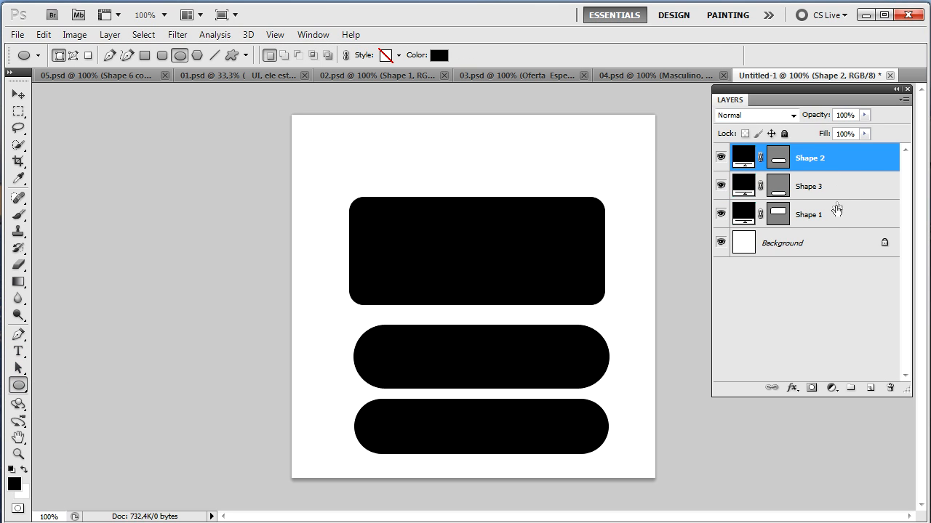
pyautogui.keyDown('shift'); pyautogui.click(843, 221); pyautogui.keyUp('shift')
pyautogui.press('Delete')
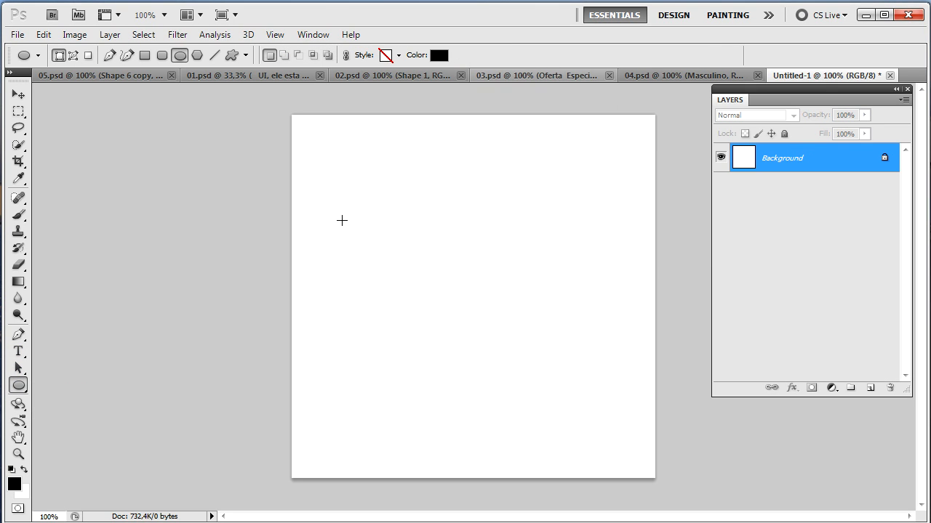
# Draw a wide flat ellipse, a large circle below it and two small circles overlapping the circle's upper edge on one shape layer
pyautogui.moveTo(344, 199); pyautogui.dragTo(600, 252)
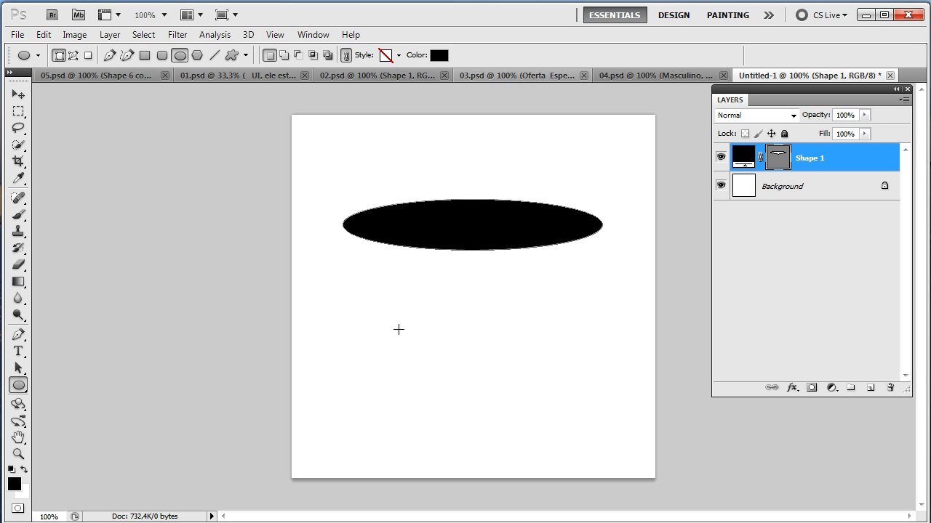
pyautogui.press('shift')
pyautogui.moveTo(391, 308); pyautogui.dragTo(538, 451)
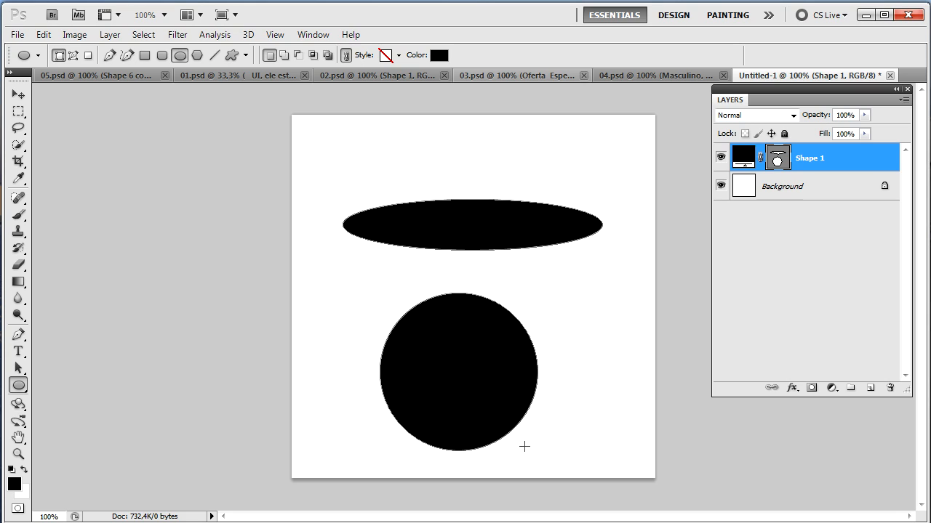
pyautogui.press('shift')
pyautogui.moveTo(501, 299); pyautogui.dragTo(528, 333)
pyautogui.moveTo(356, 291); pyautogui.dragTo(428, 328)
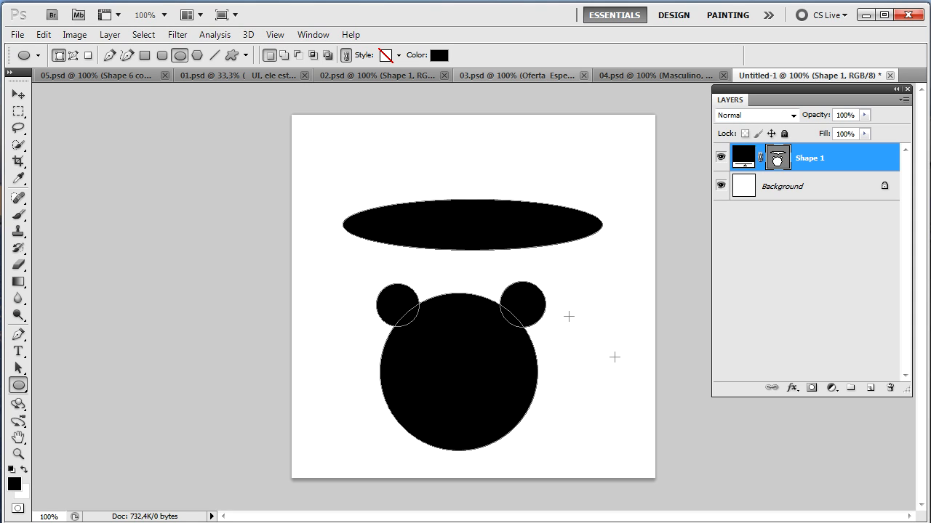
# Delete the ellipse shape layer and draw a large 100-sided polygon in the middle of the canvas with the Polygon Tool
pyautogui.press('Delete')
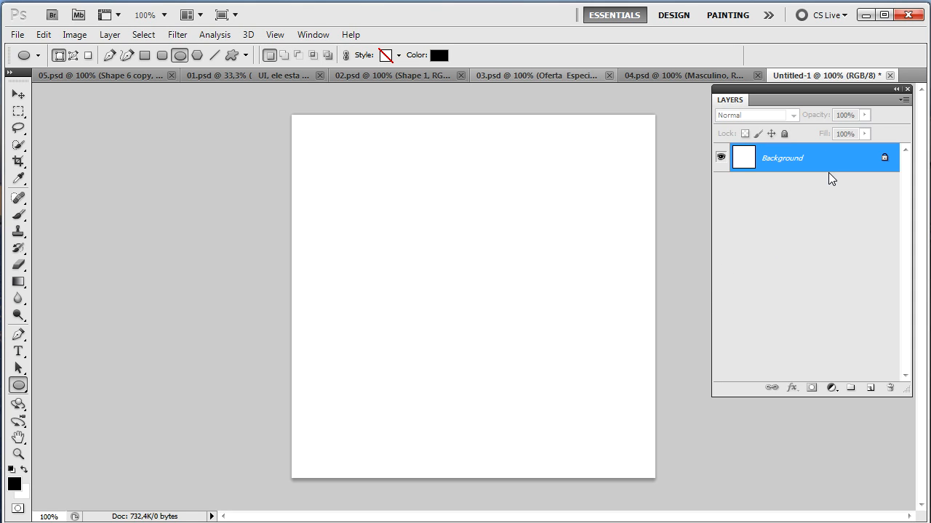
pyautogui.rightClick(22, 385)
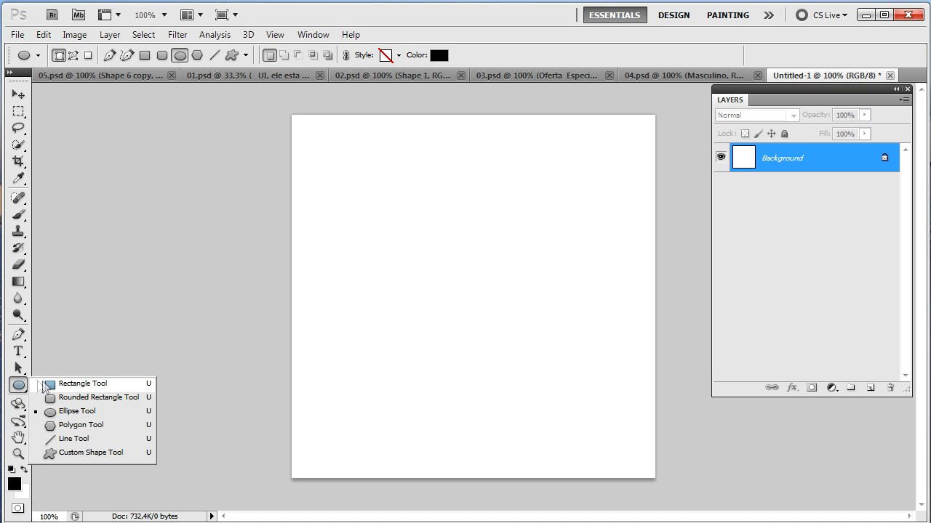
pyautogui.click(81, 424)
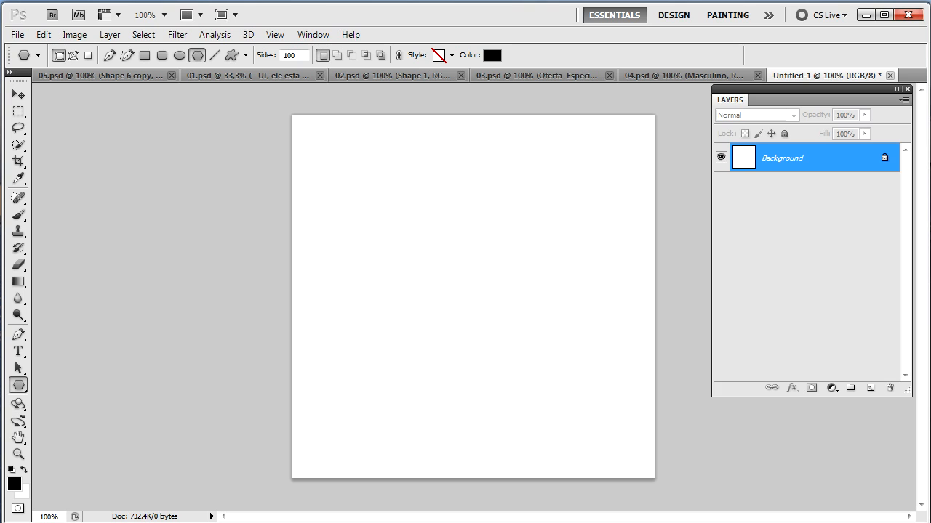
pyautogui.moveTo(376, 239); pyautogui.dragTo(558, 387)
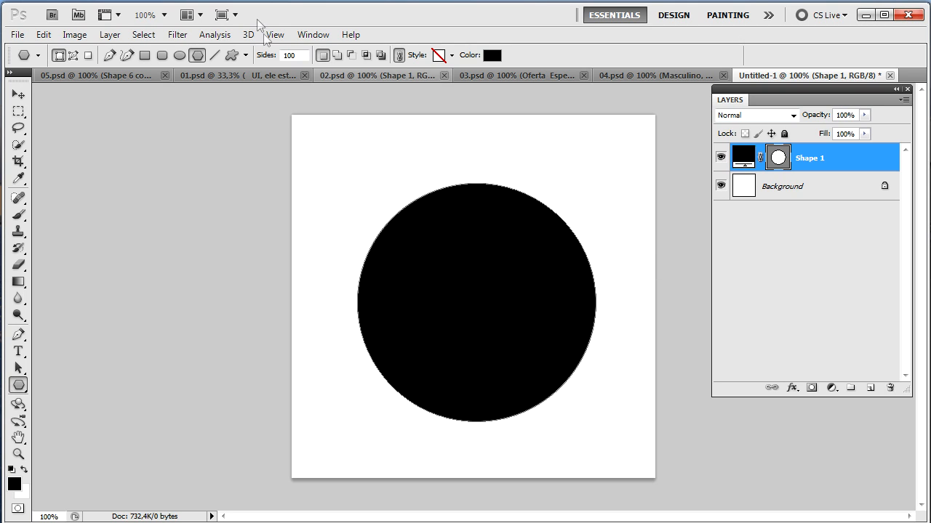
# Add a 4-sided, a 3-sided and a 5-sided polygon around the large round shape, on the same shape layer
pyautogui.doubleClick(295, 56)
pyautogui.write('4')
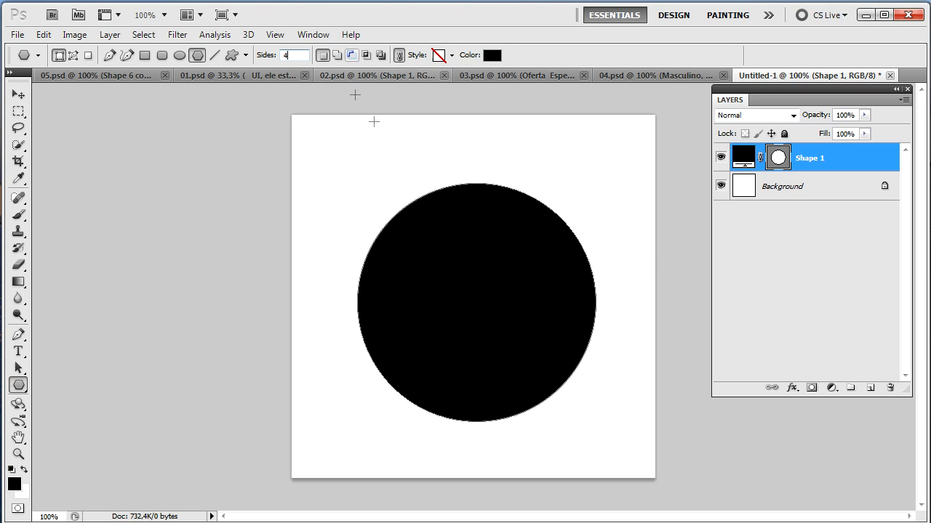
pyautogui.moveTo(340, 134); pyautogui.dragTo(393, 218)
pyautogui.click(259, 58)
pyautogui.write('3')
pyautogui.moveTo(612, 399); pyautogui.dragTo(633, 436)
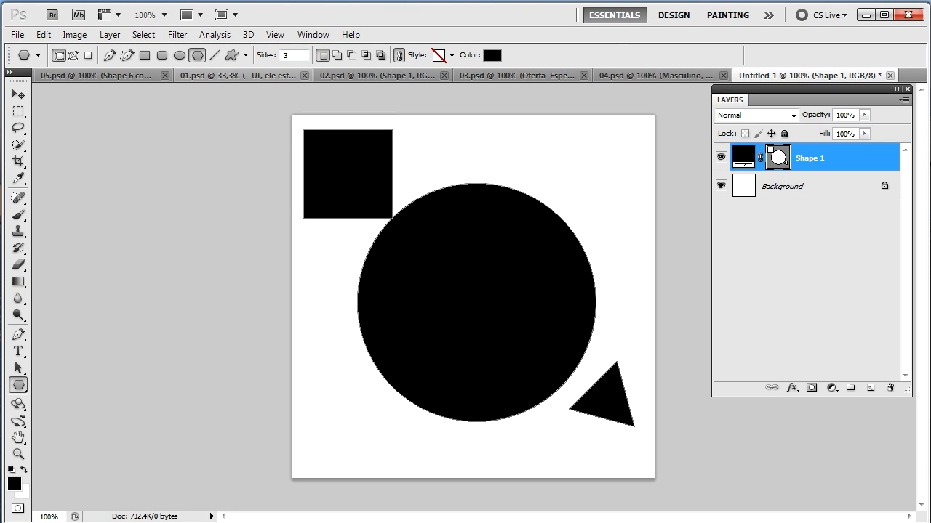
pyautogui.write('5')
pyautogui.moveTo(571, 156); pyautogui.dragTo(618, 207)
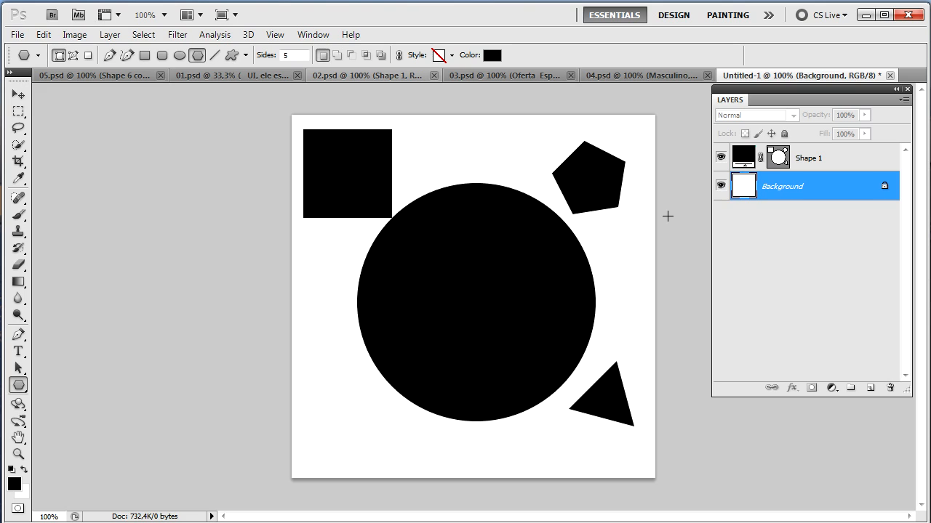
# Delete the shape layer containing the polygons and switch to the Custom Shape Tool
pyautogui.click(849, 169)
pyautogui.hotkey('ctrl', 'e')
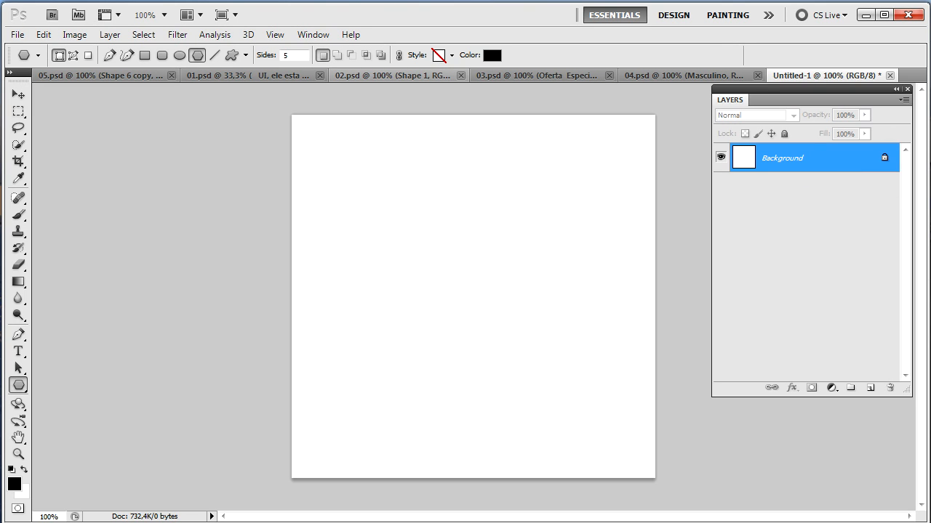
pyautogui.rightClick(18, 389)
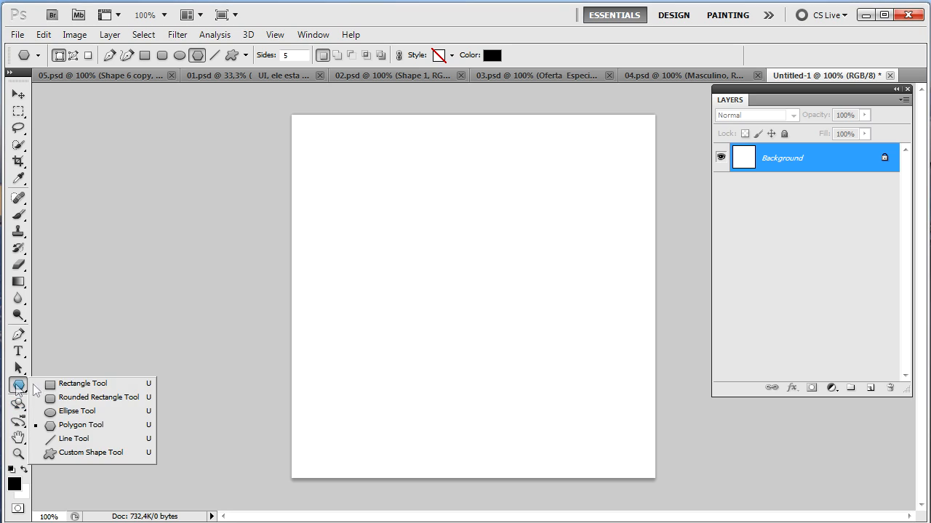
pyautogui.click(99, 454)
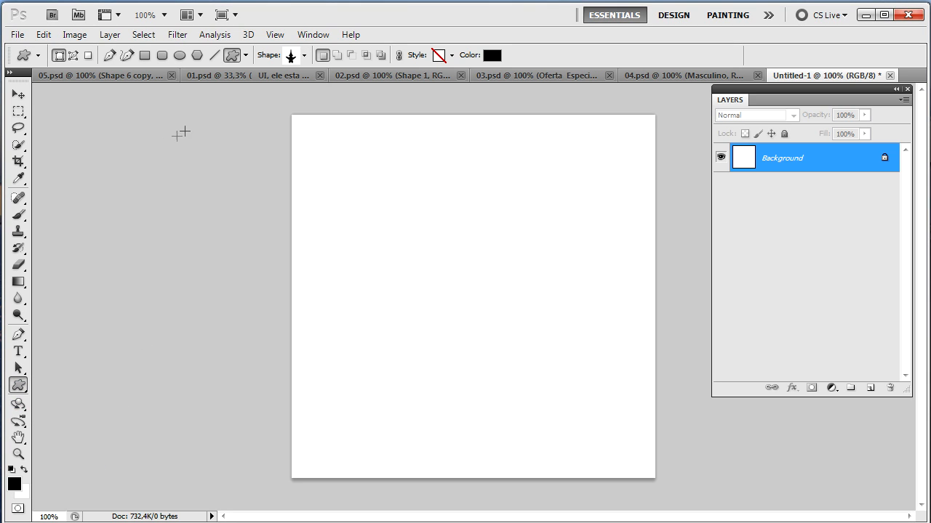
# Set the foreground color to bright blue 043fff and fill the Background layer with it
pyautogui.click(15, 485)
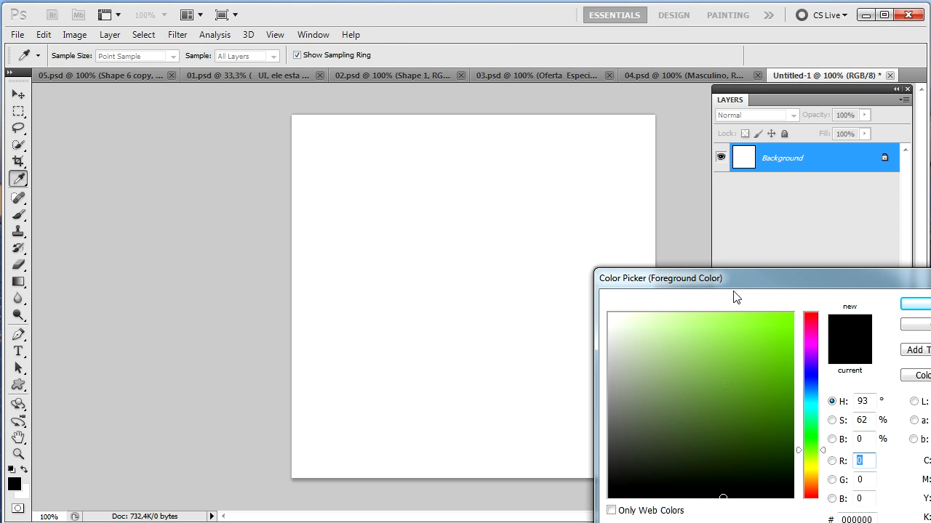
pyautogui.click(922, 328)
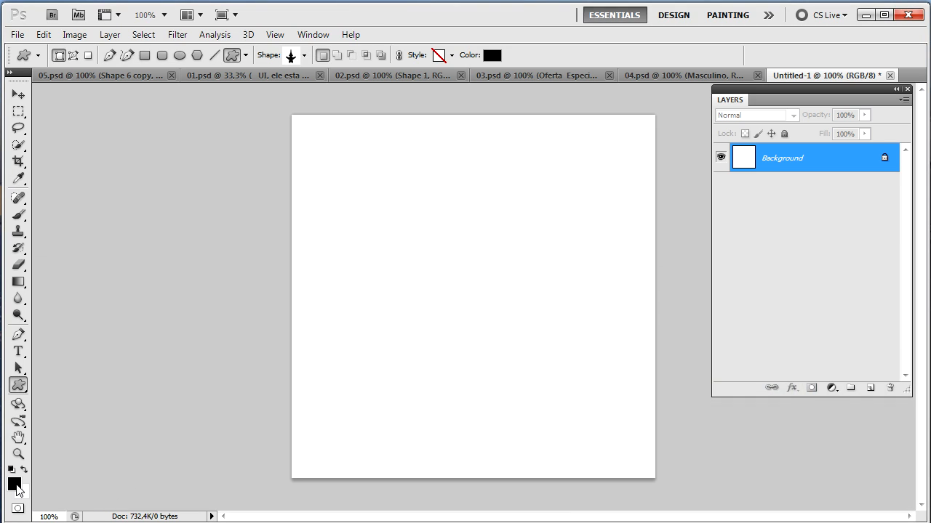
pyautogui.click(15, 486)
pyautogui.moveTo(852, 279); pyautogui.dragTo(489, 203)
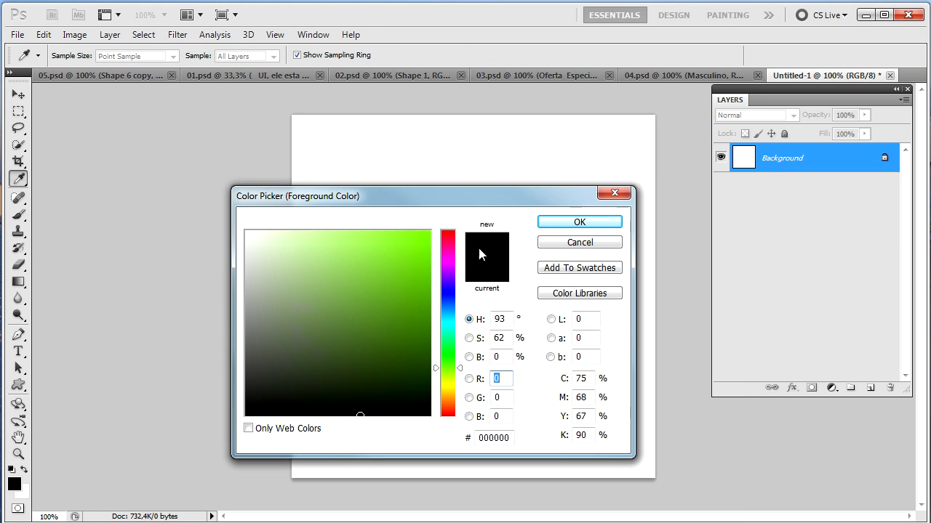
pyautogui.click(448, 289)
pyautogui.moveTo(429, 283); pyautogui.dragTo(441, 232)
pyautogui.click(428, 285)
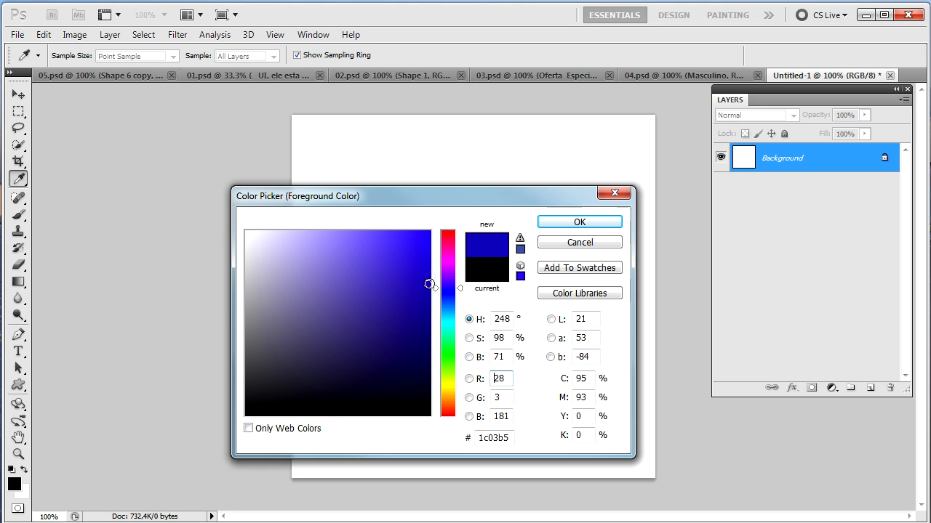
pyautogui.moveTo(427, 284); pyautogui.dragTo(428, 232)
pyautogui.click(443, 301)
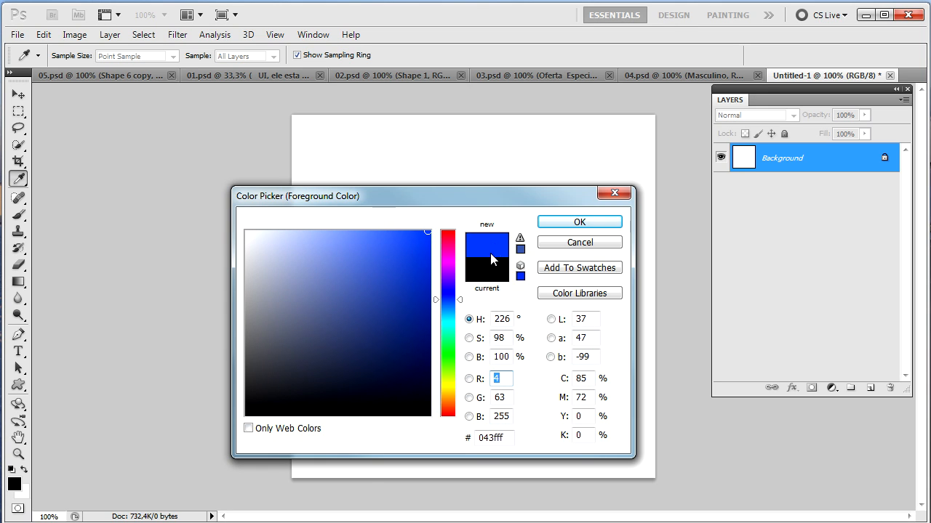
pyautogui.click(578, 222)
pyautogui.press('u')
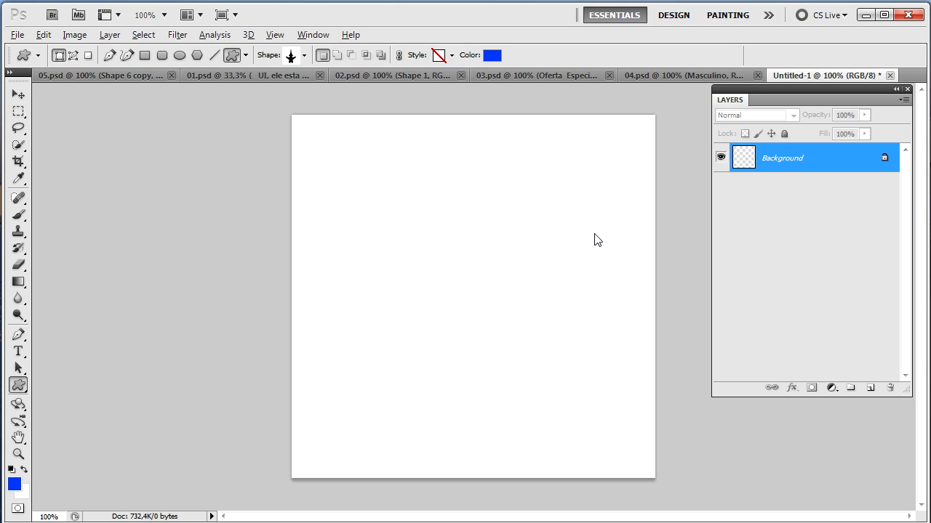
pyautogui.hotkey('alt', 'BackSpace')
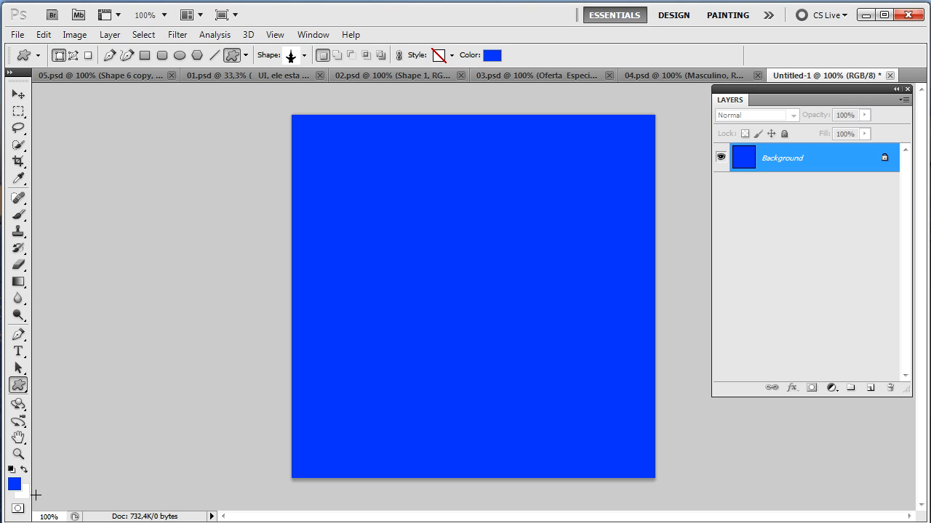
# Swap the foreground color to white and choose the wheelchair symbol as the custom shape
pyautogui.press('x')
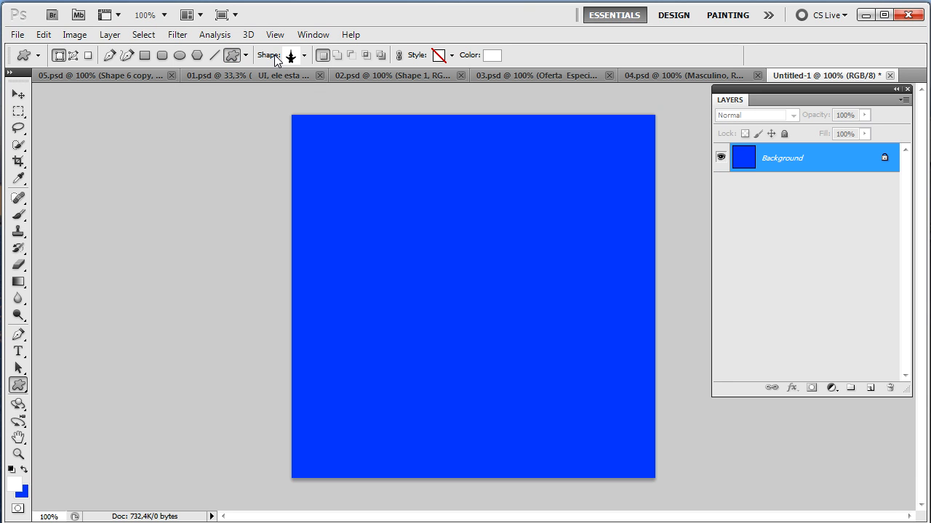
pyautogui.click(304, 56)
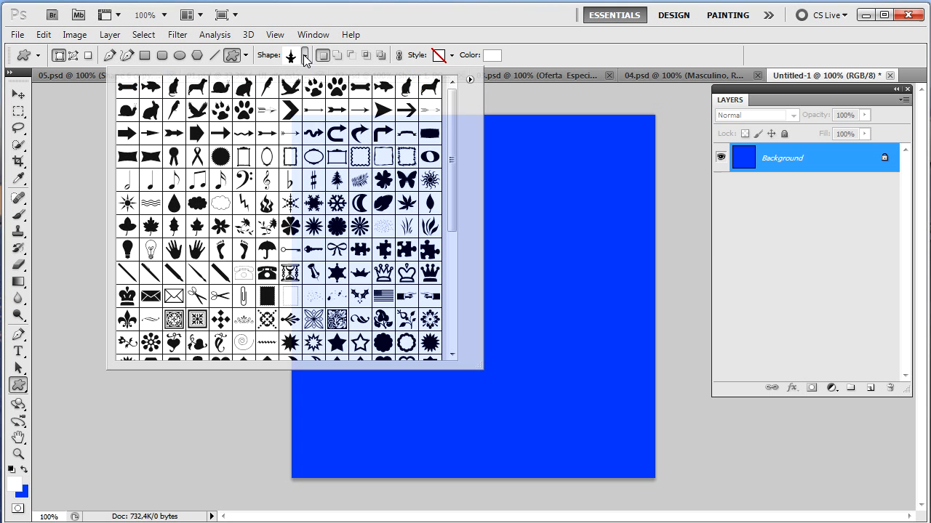
pyautogui.moveTo(455, 157); pyautogui.dragTo(464, 251)
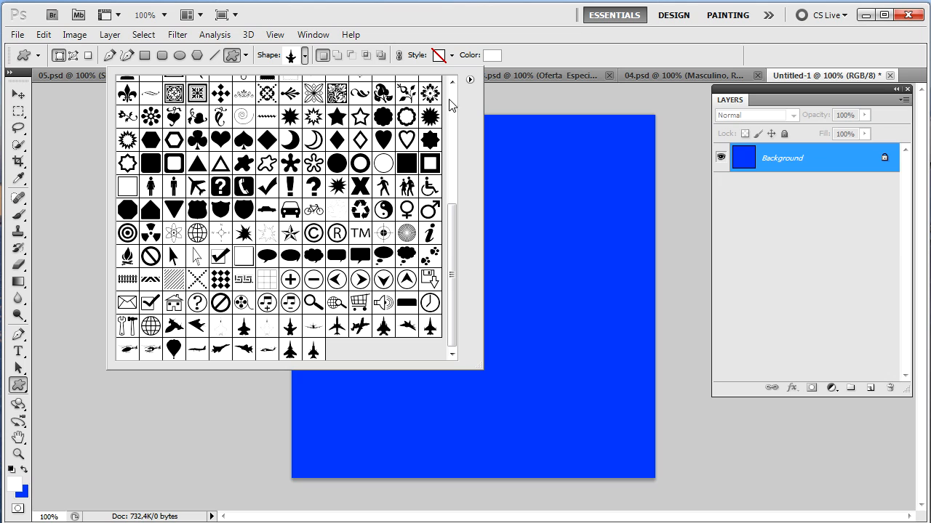
pyautogui.click(469, 80)
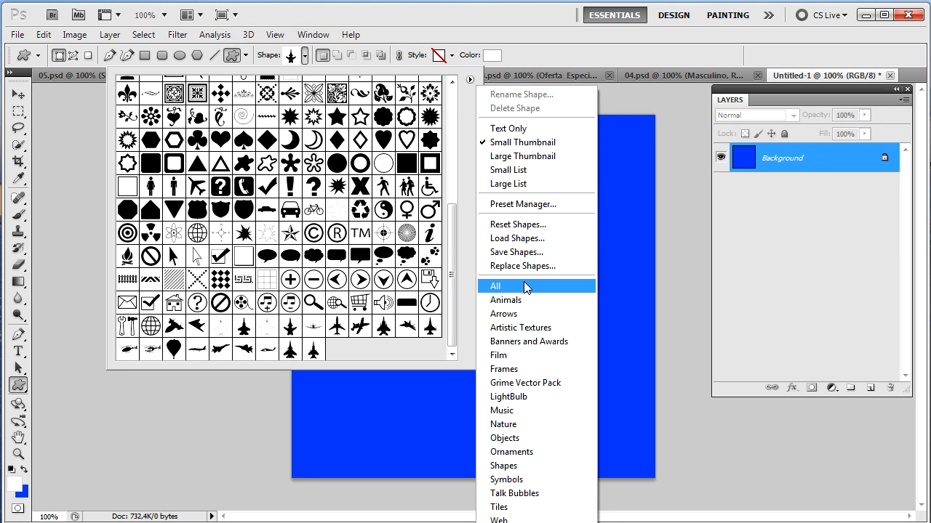
pyautogui.click(469, 80)
pyautogui.click(469, 80)
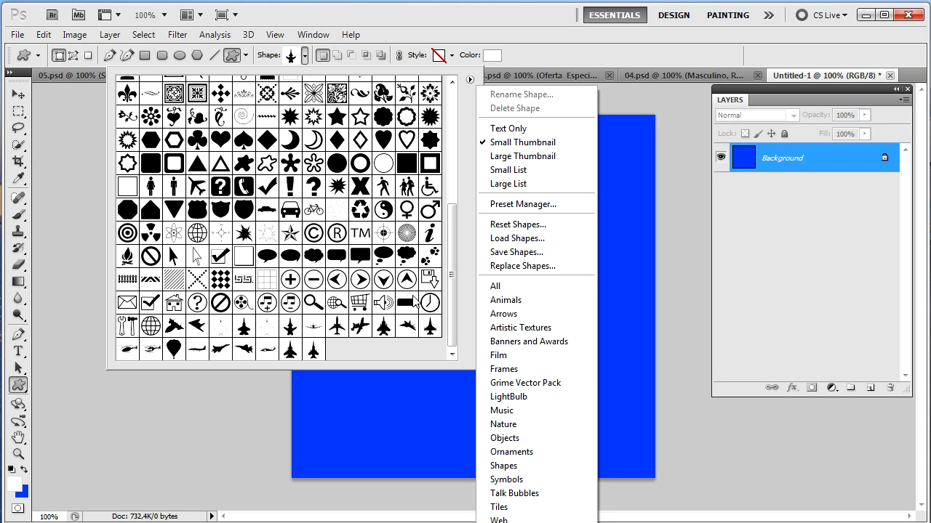
pyautogui.click(429, 191)
pyautogui.click(429, 190)
pyautogui.click(412, 429)
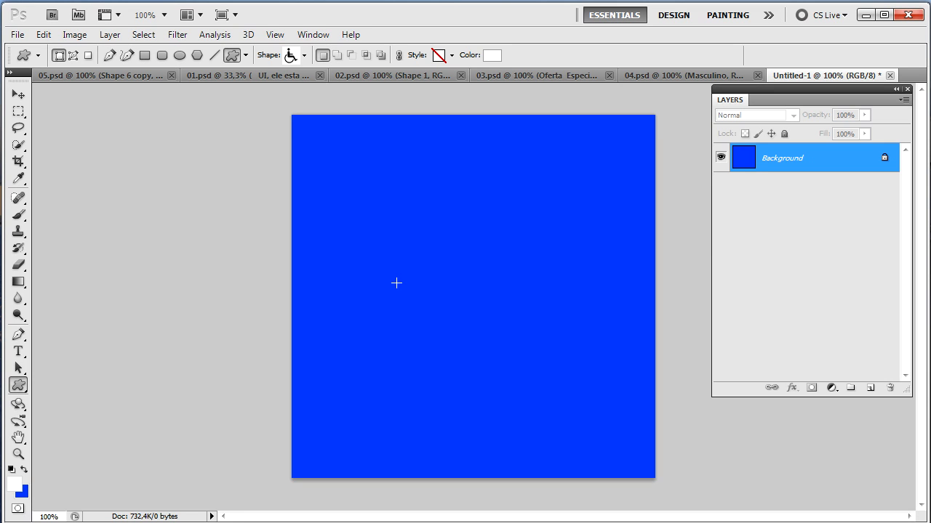
# Draw a large white wheelchair symbol as a shape layer and move it towards the middle of the blue canvas
pyautogui.moveTo(404, 223); pyautogui.dragTo(623, 473)
pyautogui.press('v')
pyautogui.moveTo(468, 343); pyautogui.dragTo(453, 285)
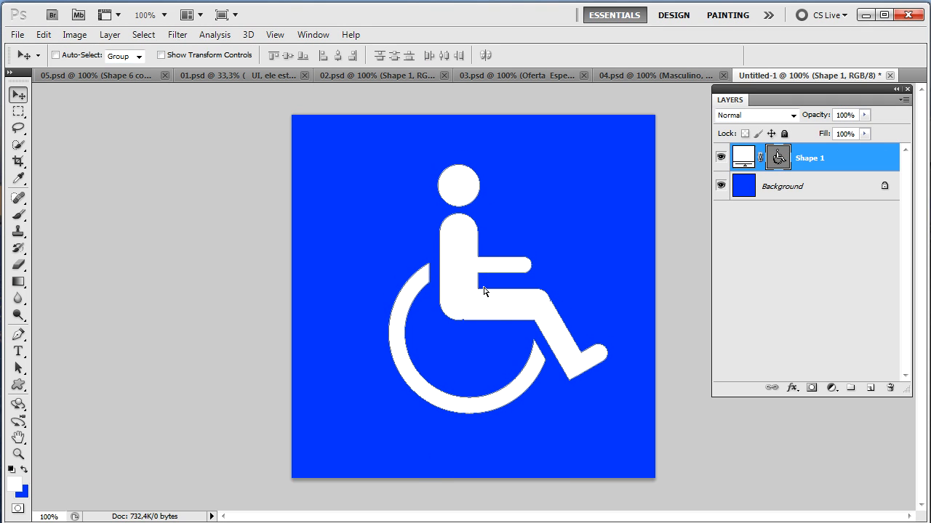
# Scale the wheelchair symbol proportionally to about 128.71% with Free Transform and center it on the canvas
pyautogui.hotkey('ctrl', 't')
pyautogui.moveTo(609, 415); pyautogui.dragTo(649, 462)
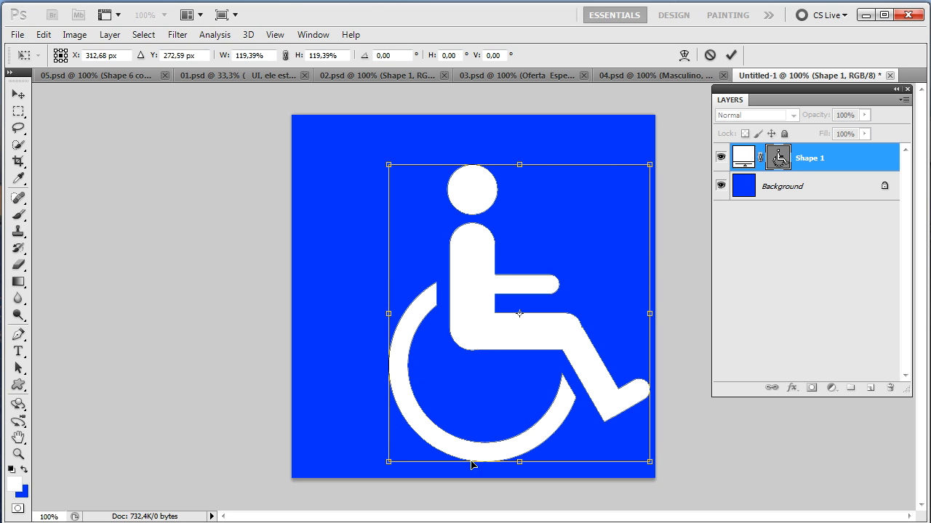
pyautogui.moveTo(388, 166); pyautogui.dragTo(368, 142)
pyautogui.moveTo(565, 256)
pyautogui.mouseDown()
pyautogui.moveTo(545, 254)
pyautogui.moveTo(555, 265)
pyautogui.mouseUp()
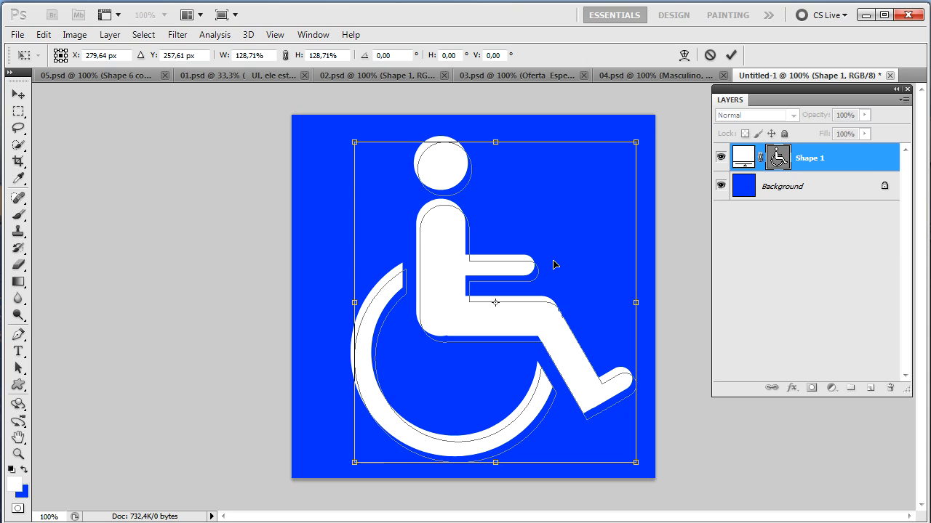
pyautogui.press('Return')
pyautogui.press('Up')
pyautogui.press('Up')
pyautogui.press('Up')
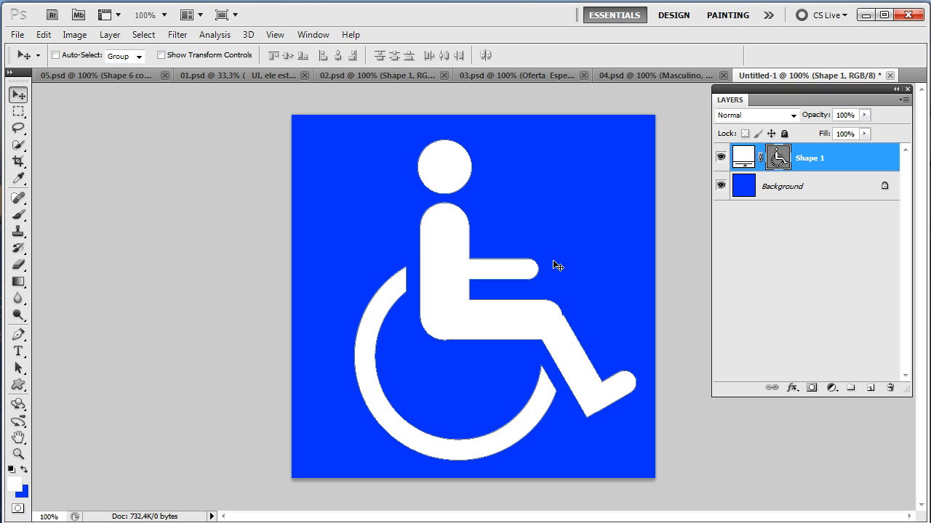
# Examine the Feminino/Masculino restroom sign in 04.psd as a reference, comparing it with the wheelchair sign document
pyautogui.click(676, 74)
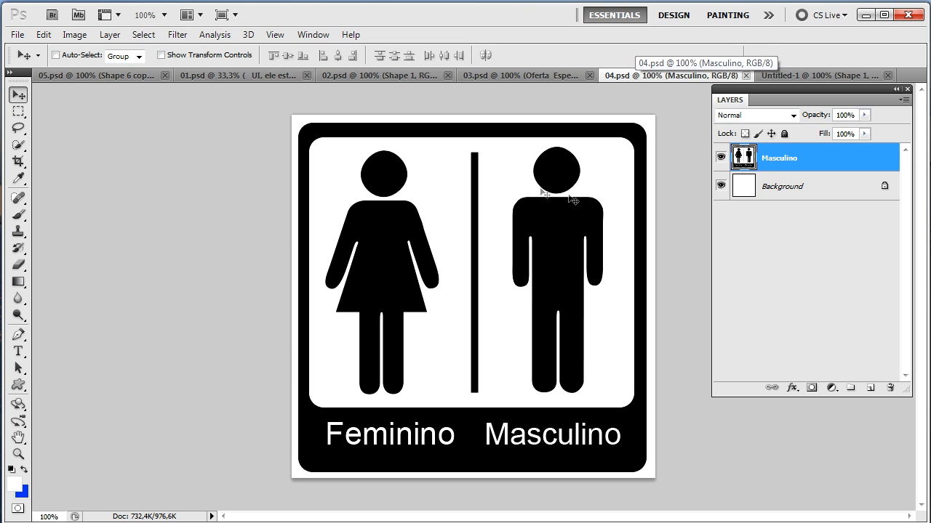
pyautogui.hotkey('ctrl', 'Tab')
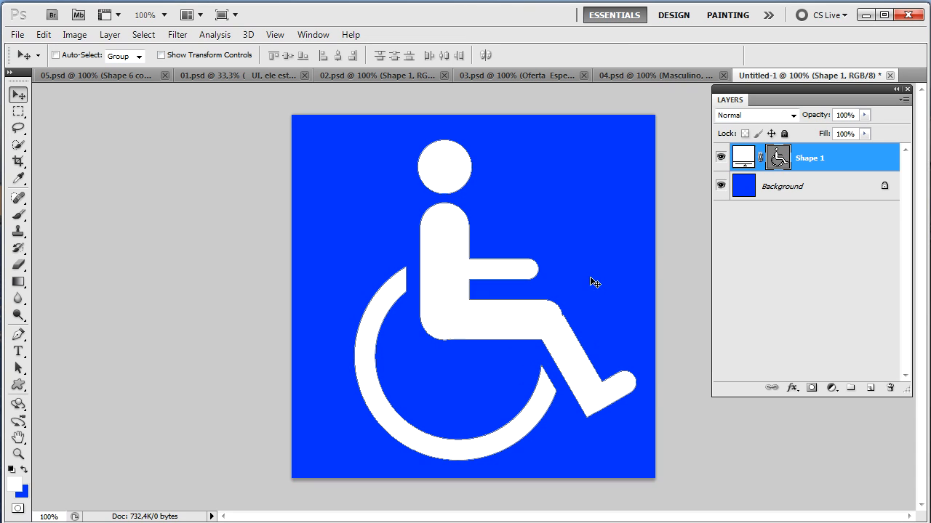
pyautogui.click(621, 76)
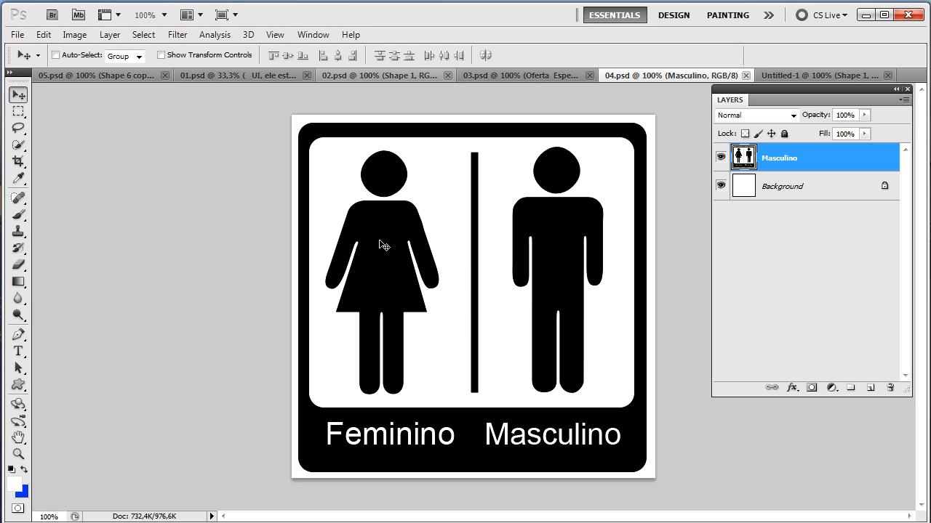
# Create a new 500 × 500 pixel RGB document at 72 pixels/inch with a white background
pyautogui.click(16, 34)
pyautogui.click(29, 44)
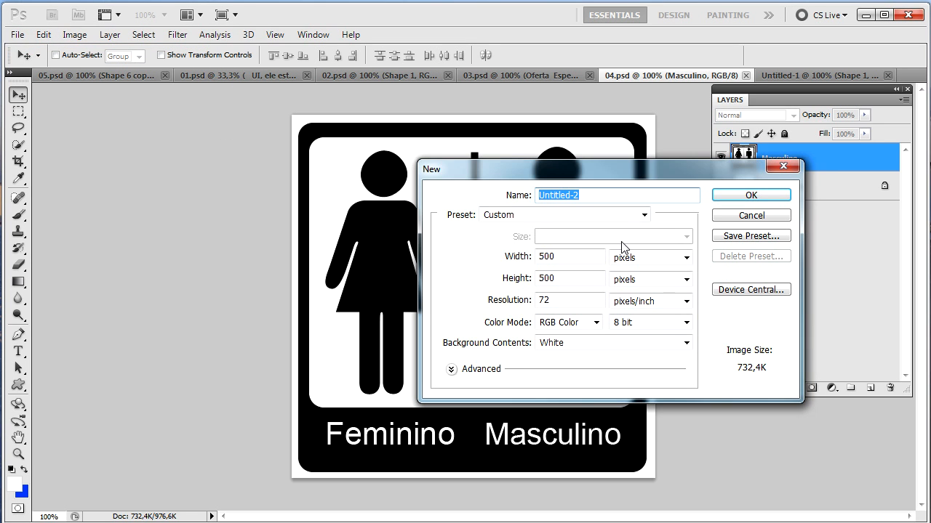
pyautogui.click(762, 201)
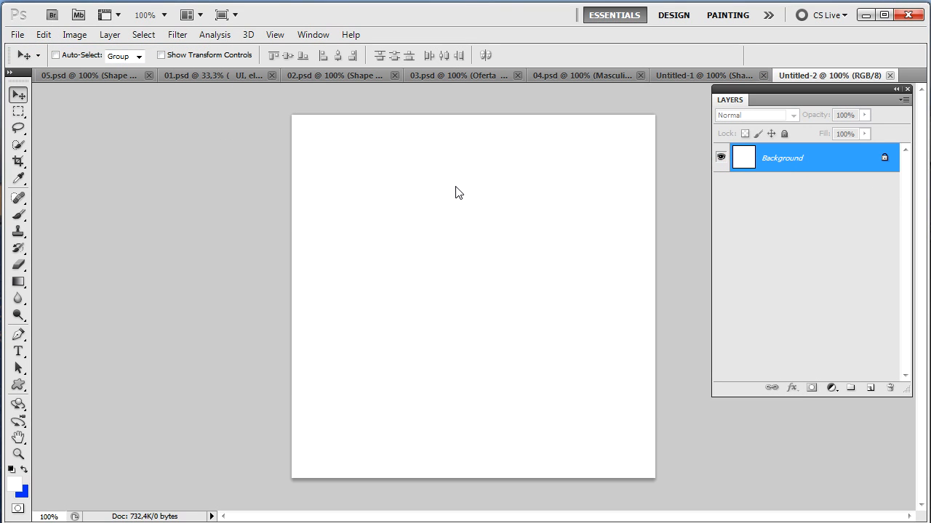
# Draw a rectangle shape covering nearly the whole canvas with an even white margin and set its fill to black 000000
pyautogui.click(18, 385)
pyautogui.click(125, 384)
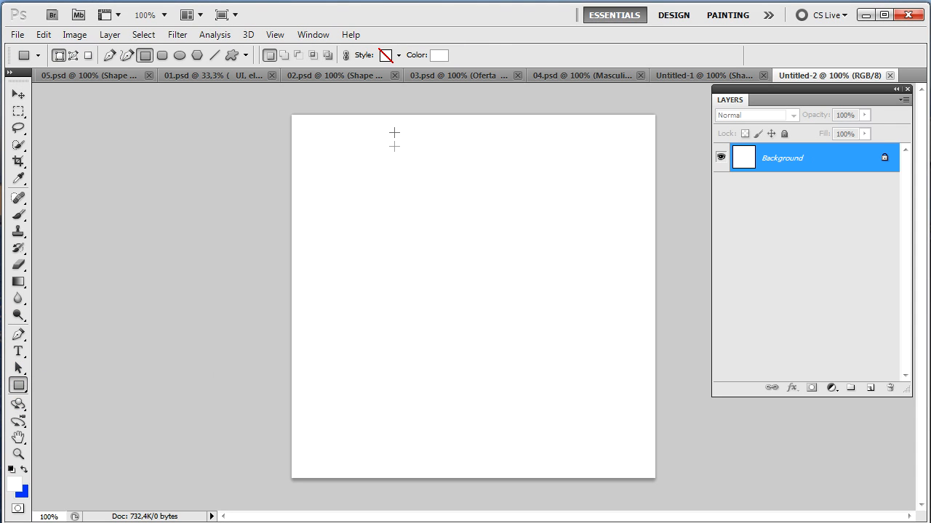
pyautogui.moveTo(303, 125); pyautogui.dragTo(645, 469)
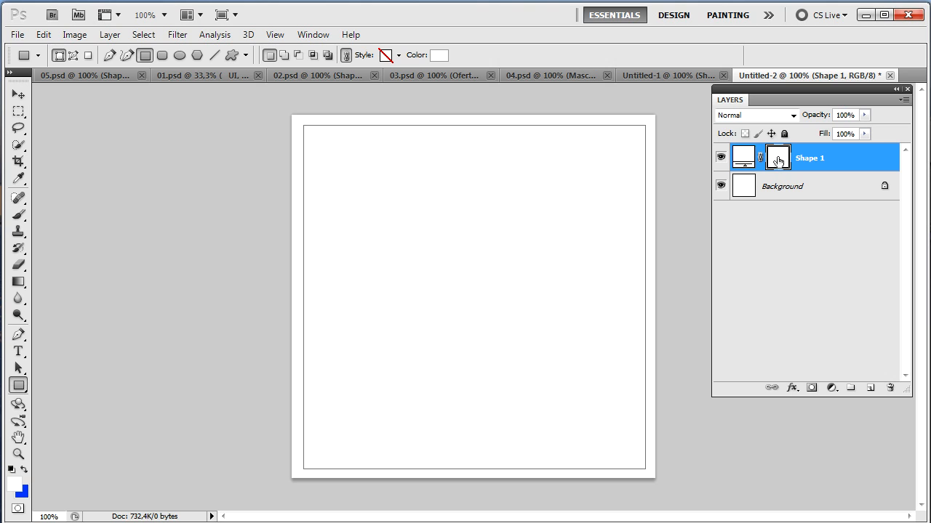
pyautogui.doubleClick(743, 157)
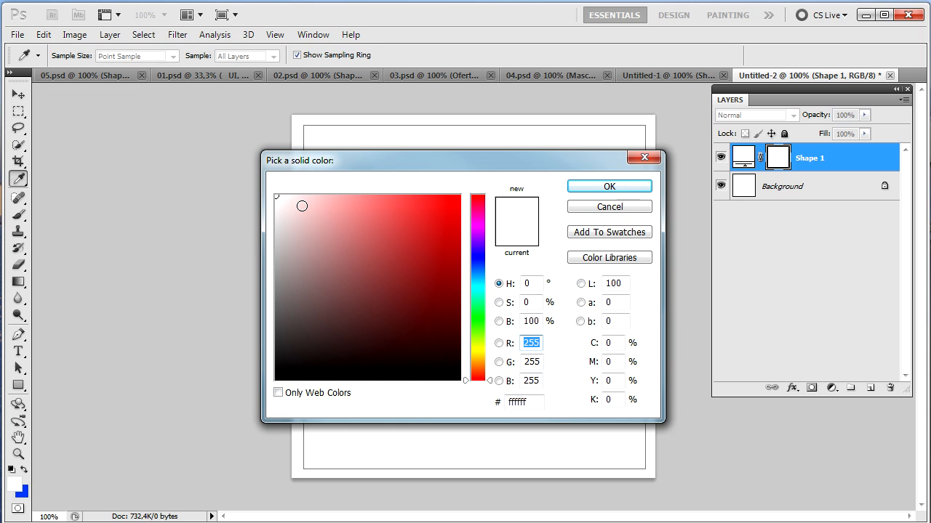
pyautogui.moveTo(372, 319); pyautogui.dragTo(375, 381)
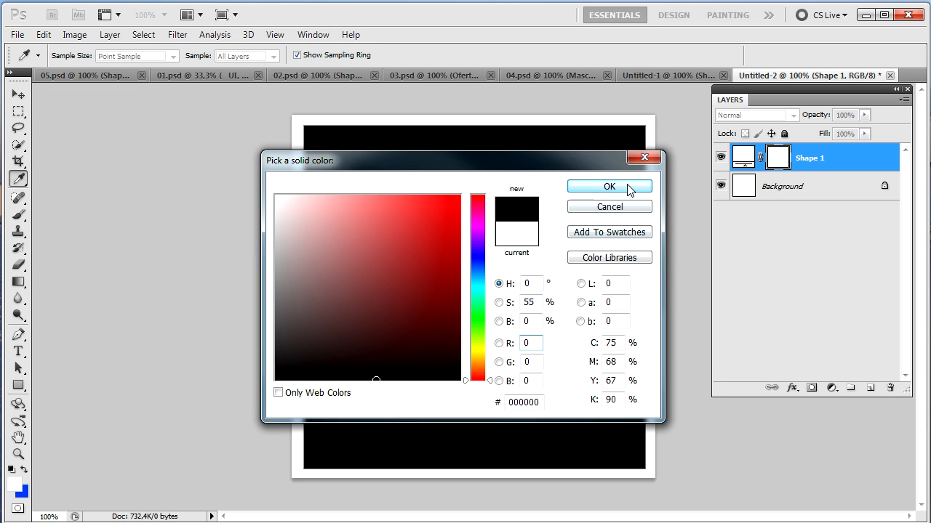
pyautogui.click(609, 186)
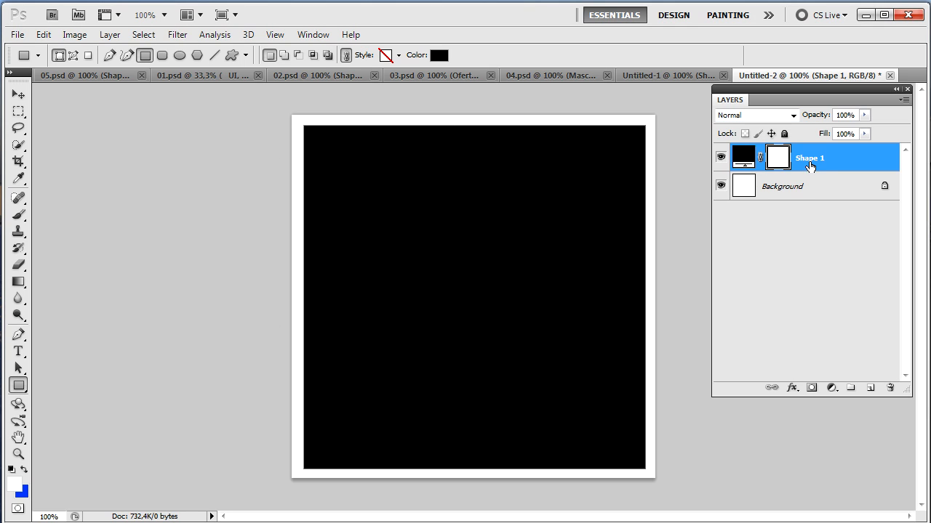
# Draw a rounded rectangle with a 30 px radius over the upper three quarters of the black rectangle
pyautogui.moveTo(19, 385); pyautogui.dragTo(81, 398)
pyautogui.doubleClick(298, 55)
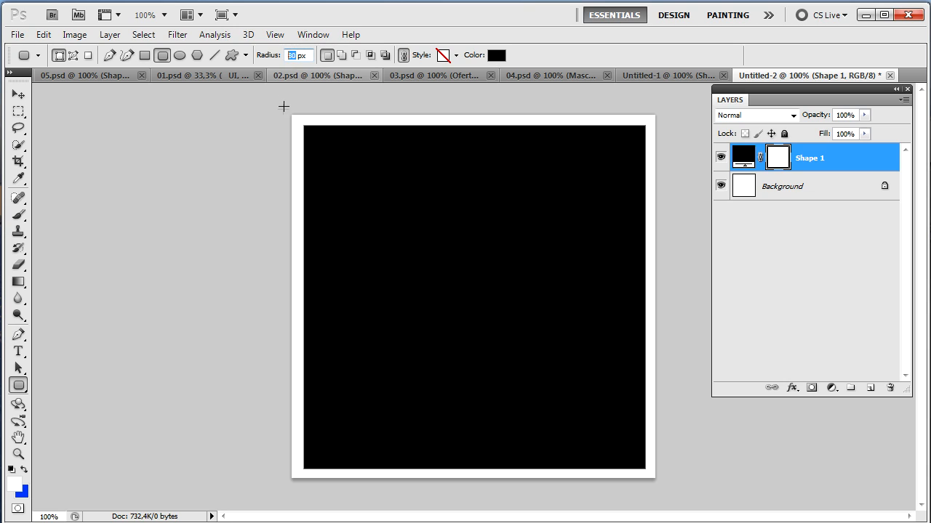
pyautogui.write('30')
pyautogui.moveTo(318, 135); pyautogui.dragTo(631, 383)
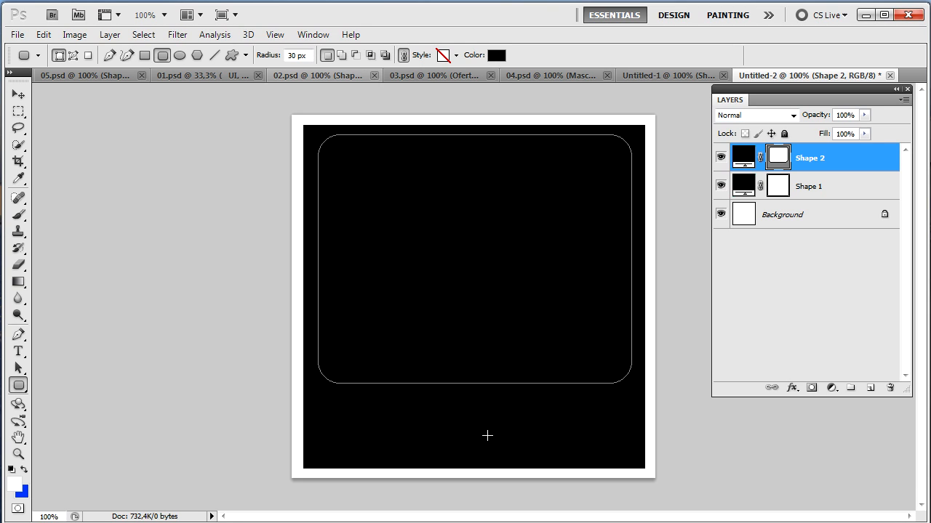
# Set the fill color of the rounded rectangle's shape layer to white
pyautogui.click(829, 195)
pyautogui.click(828, 157)
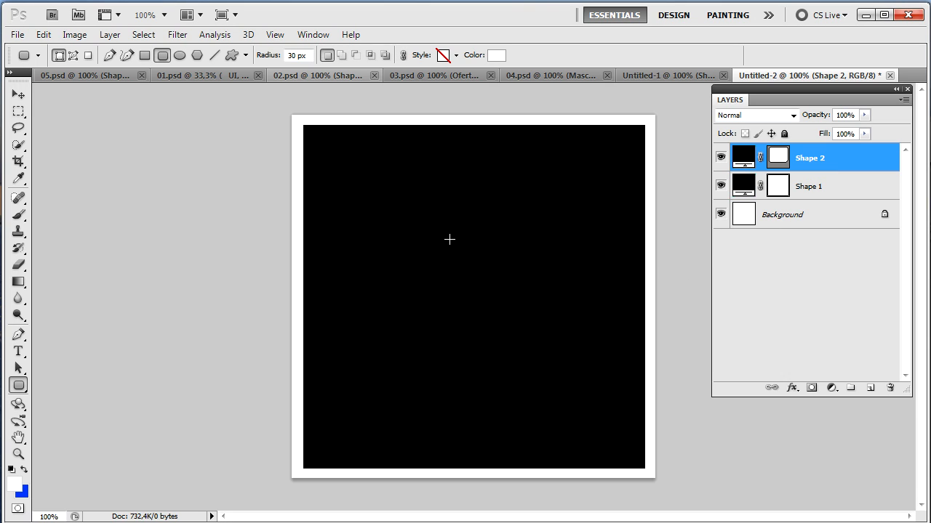
pyautogui.doubleClick(743, 157)
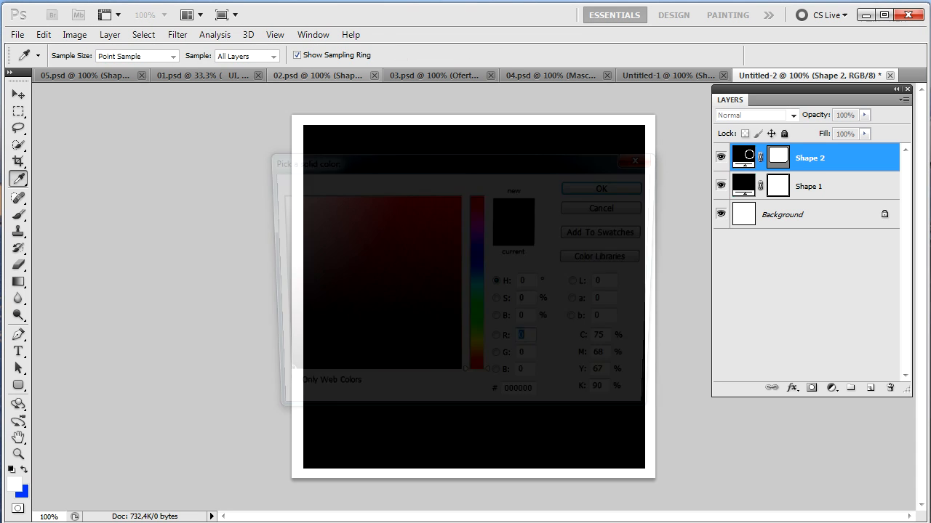
pyautogui.click(275, 198)
pyautogui.click(596, 191)
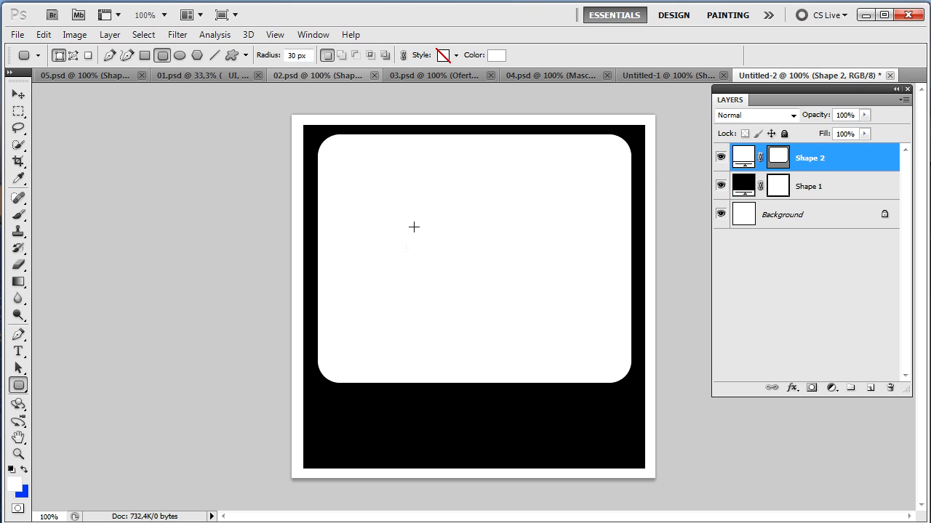
# Draw the woman custom shape in the left half of the white rounded rectangle, nearly filling its height
pyautogui.click(831, 188)
pyautogui.click(830, 162)
pyautogui.click(231, 56)
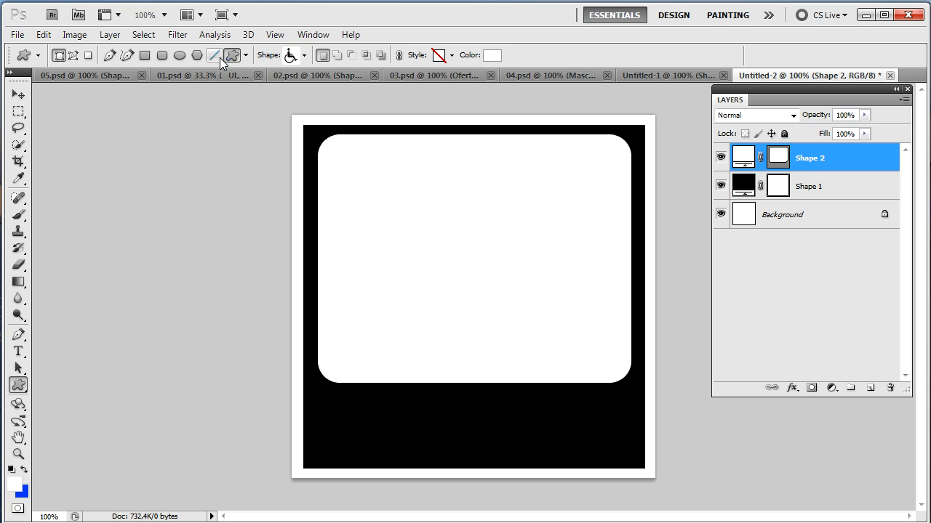
pyautogui.click(305, 56)
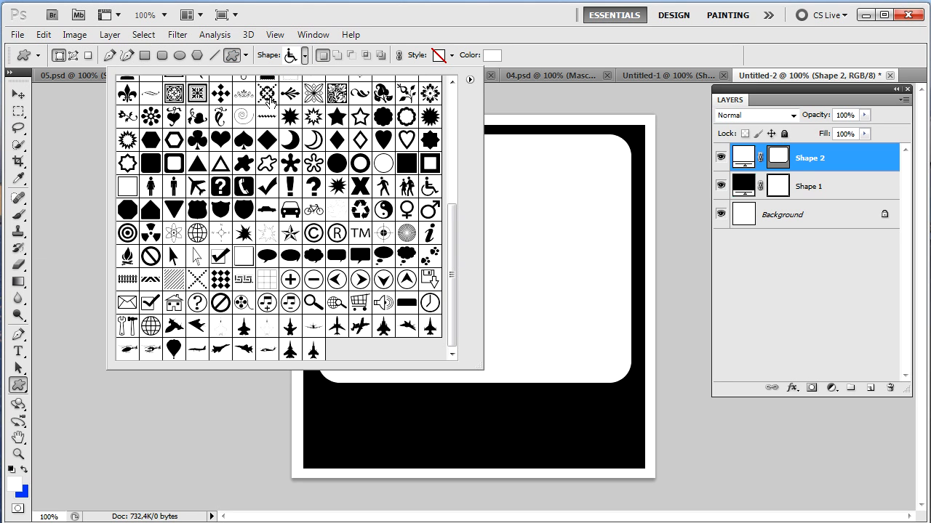
pyautogui.click(150, 187)
pyautogui.click(614, 223)
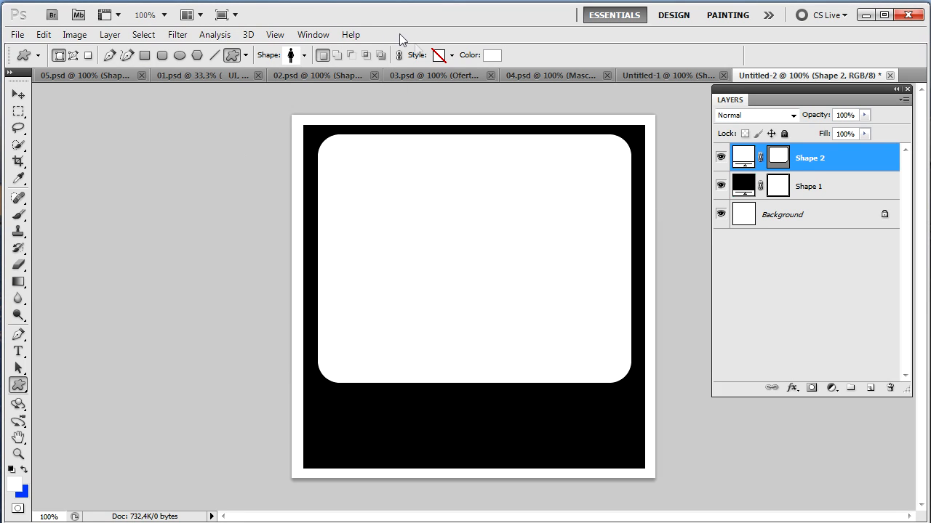
pyautogui.moveTo(338, 190); pyautogui.dragTo(546, 376)
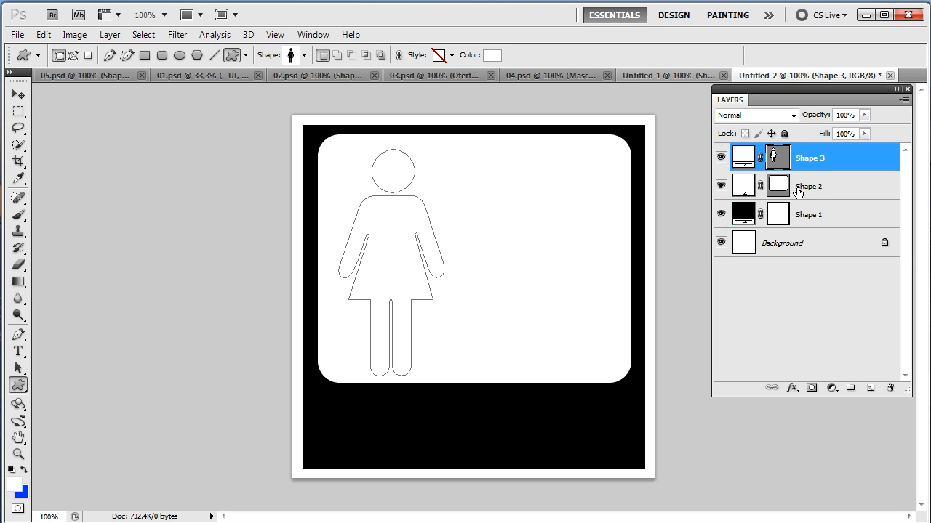
# Set the fill color of the woman figure's shape layer to black 000000
pyautogui.click(798, 188)
pyautogui.click(827, 159)
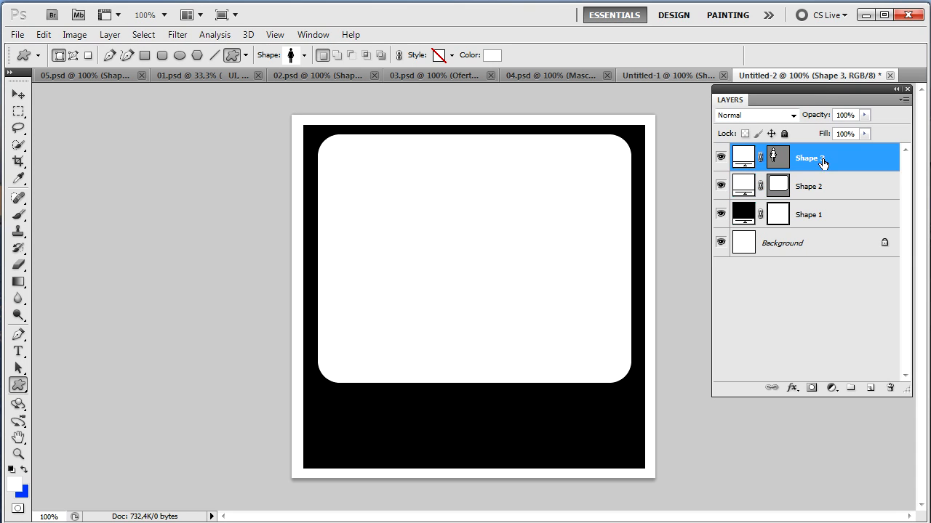
pyautogui.doubleClick(743, 157)
pyautogui.click(327, 440)
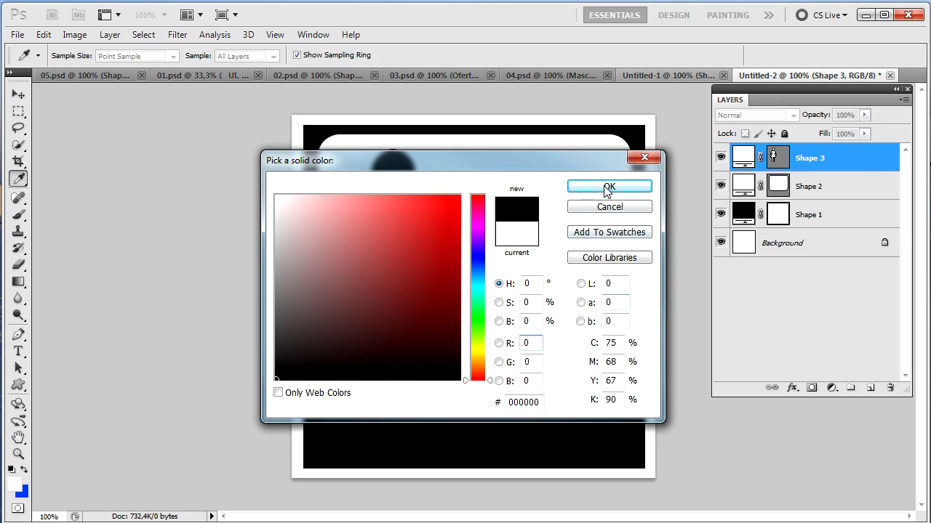
pyautogui.click(609, 186)
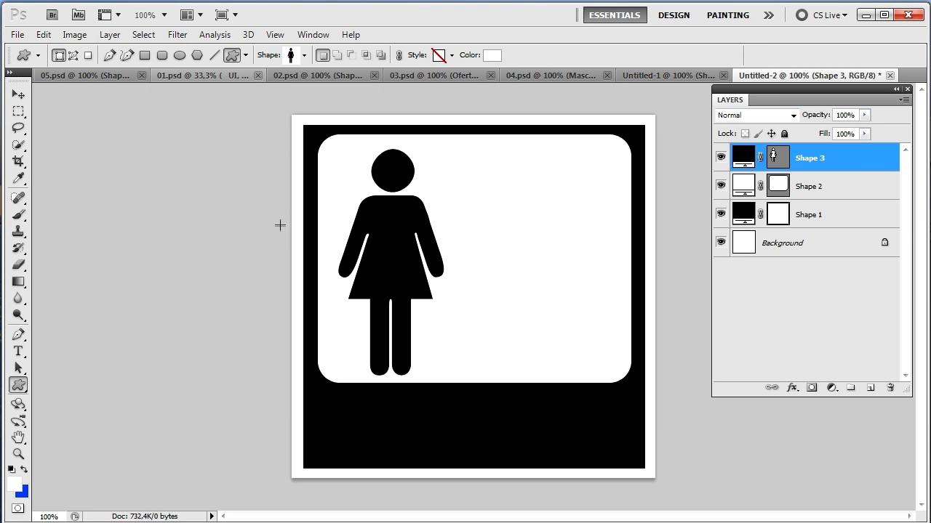
# Try a 10 px diagonal line with black fill across the right half of the white panel
pyautogui.click(214, 56)
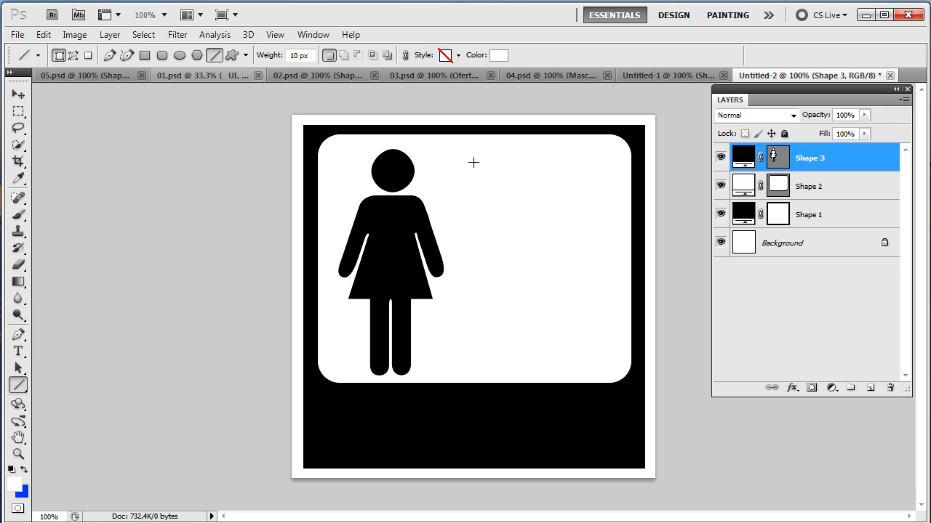
pyautogui.moveTo(483, 156); pyautogui.dragTo(616, 385)
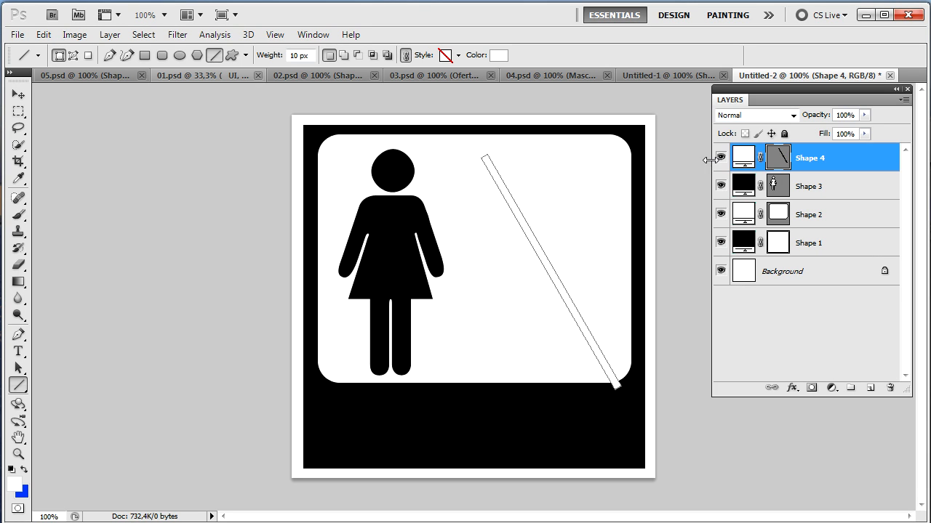
pyautogui.doubleClick(742, 157)
pyautogui.click(328, 379)
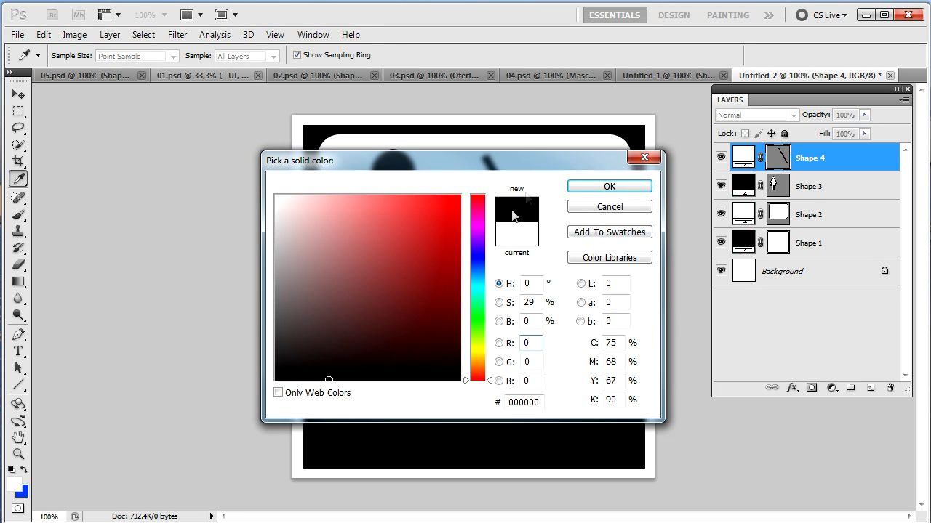
pyautogui.press('Return')
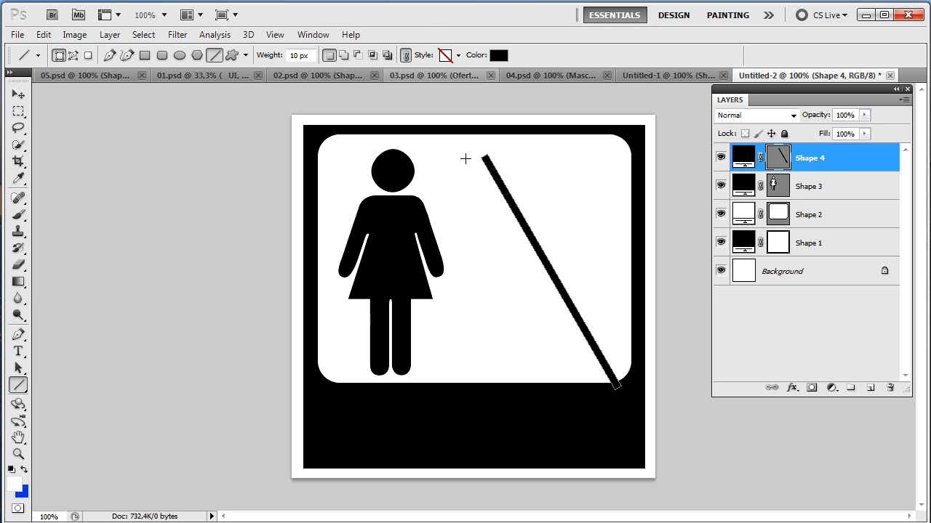
pyautogui.moveTo(509, 424); pyautogui.dragTo(509, 455)
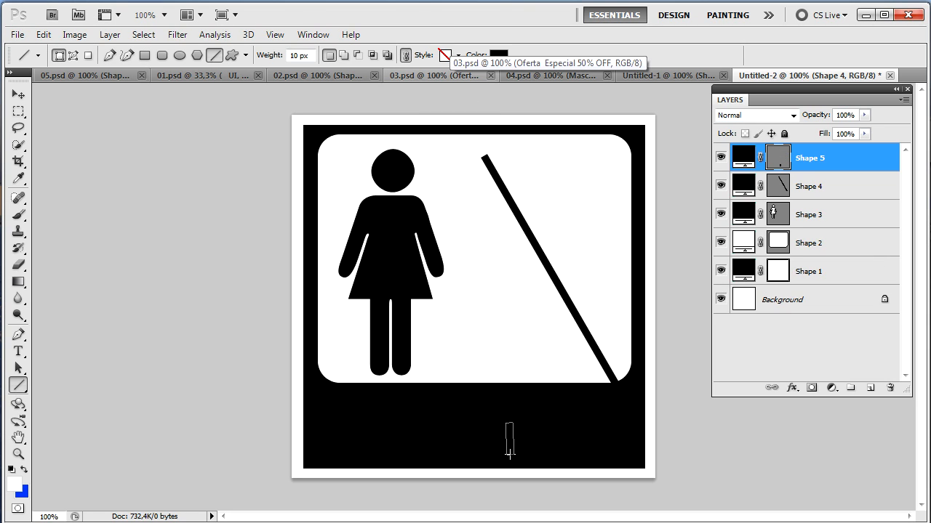
pyautogui.hotkey('ctrl', 'z')
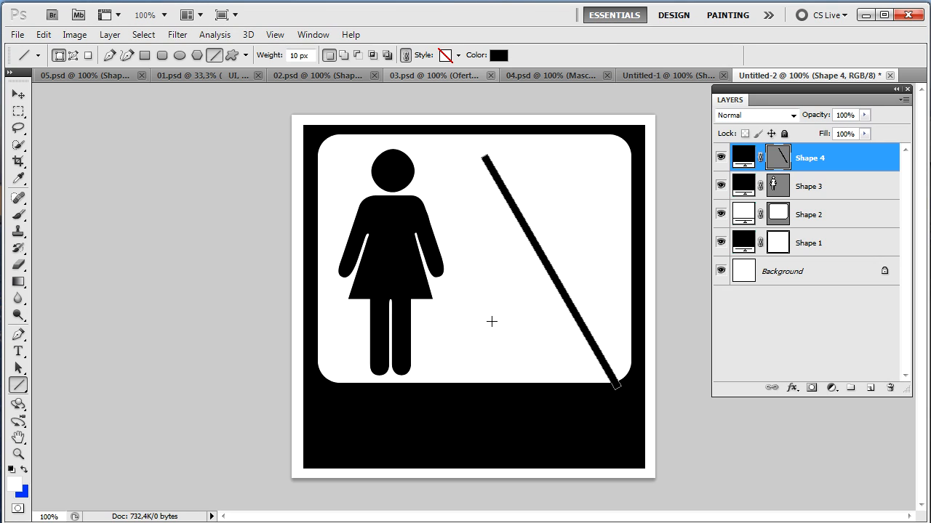
pyautogui.hotkey('ctrl', 'alt', 'z')
pyautogui.hotkey('ctrl', 'alt', 'z')
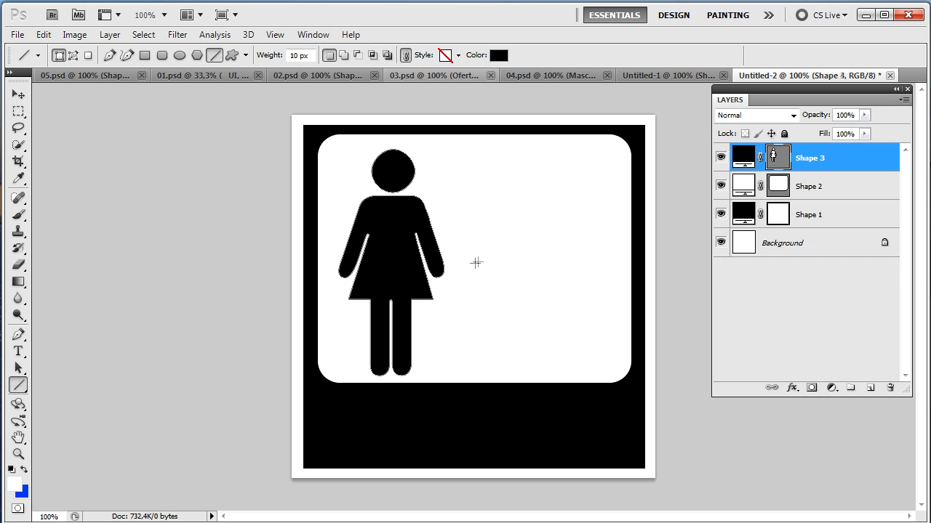
# Try straight 10 px horizontal and vertical lines in the white panel beside the woman figure, added to her shape layer
pyautogui.moveTo(443, 260); pyautogui.dragTo(617, 273)
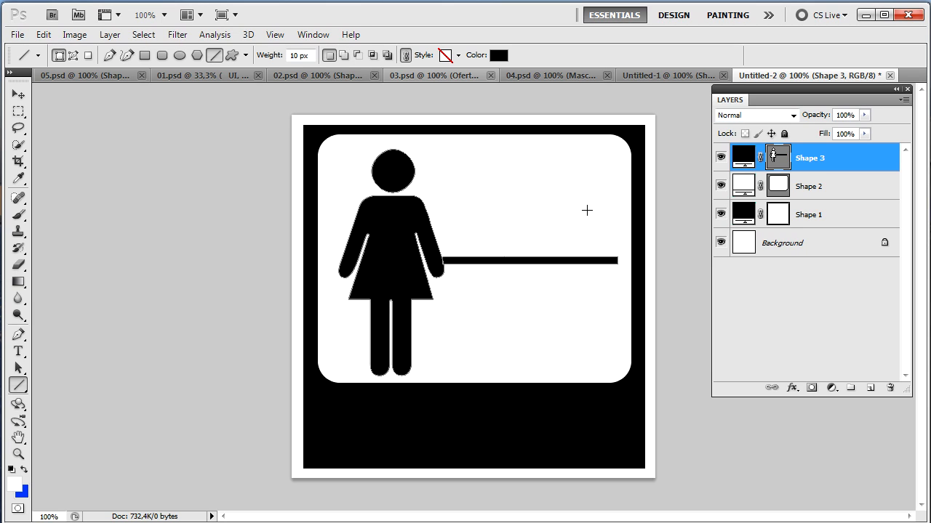
pyautogui.hotkey('ctrl', 'z')
pyautogui.moveTo(518, 153); pyautogui.dragTo(531, 364)
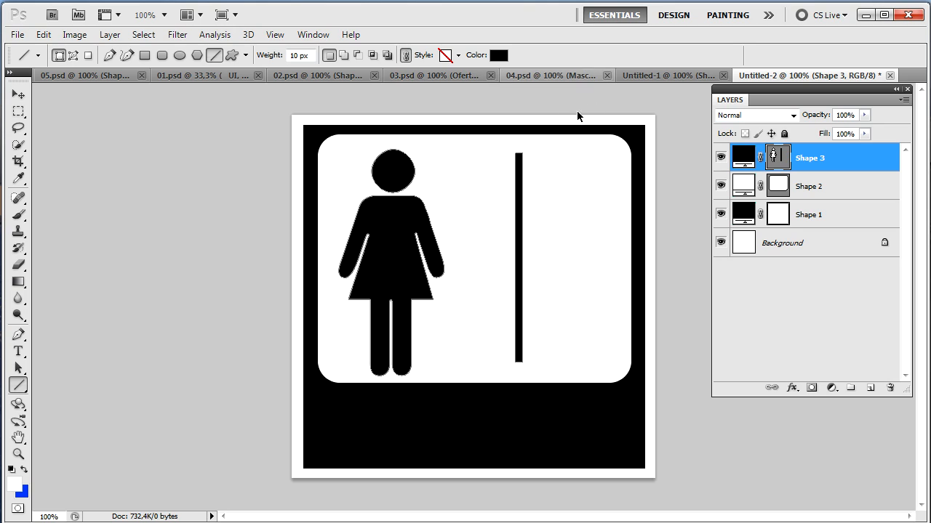
pyautogui.hotkey('ctrl', 'z')
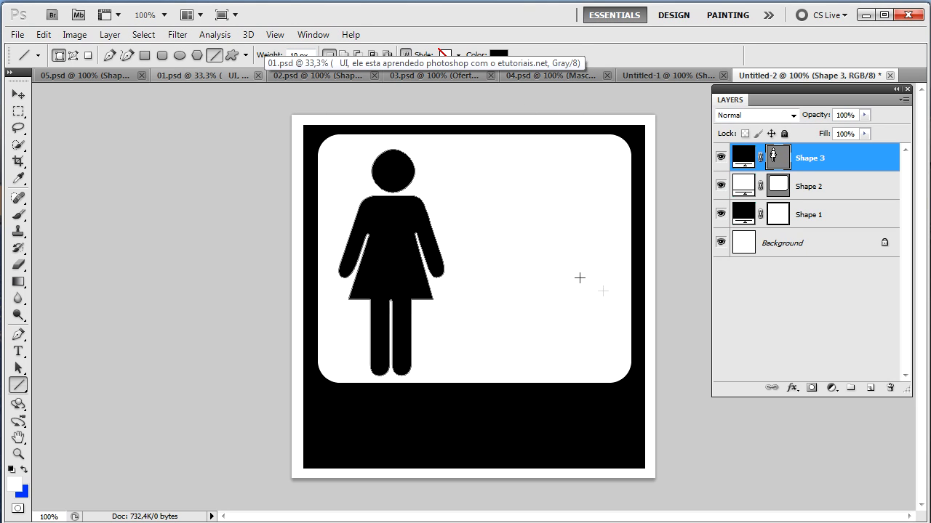
# Try a vertical line with a weight of 100 px beside the woman figure
pyautogui.click(296, 55)
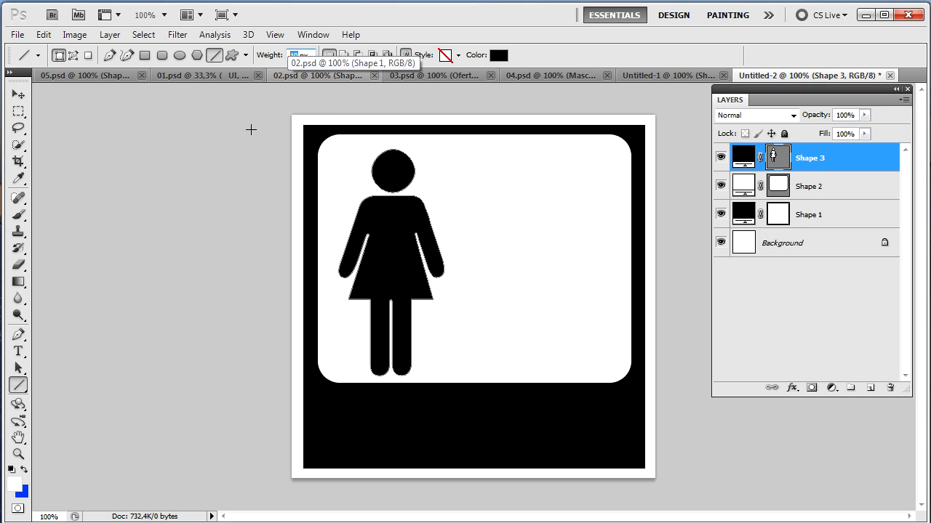
pyautogui.write('100')
pyautogui.moveTo(486, 166); pyautogui.dragTo(491, 391)
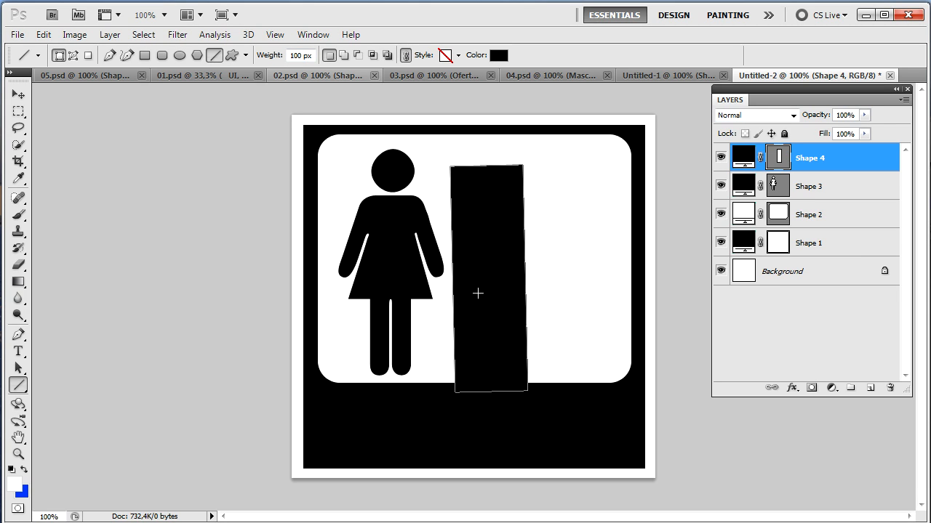
pyautogui.hotkey('ctrl', 'z')
# Draw a straight vertical divider line with a 10 px weight beside the woman figure, adding it to her shape layer
pyautogui.click(303, 55)
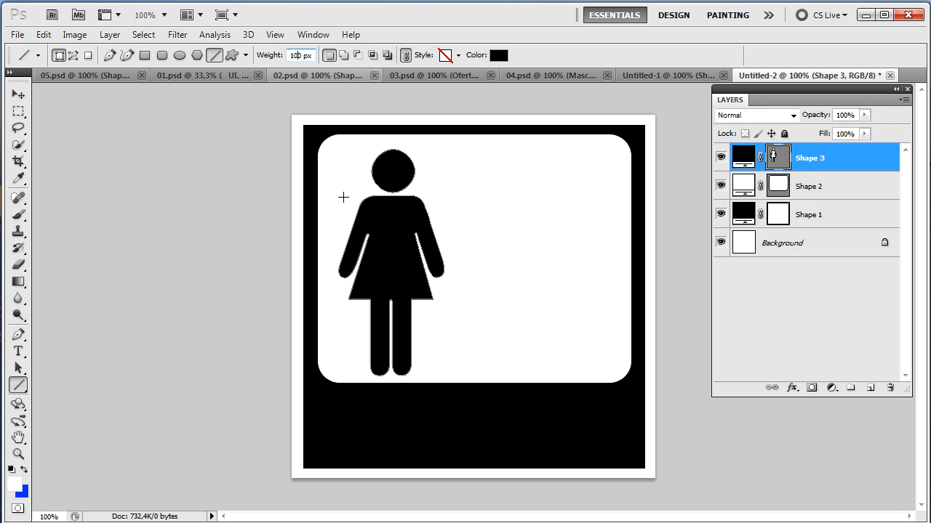
pyautogui.press('Delete')
pyautogui.press('shift')
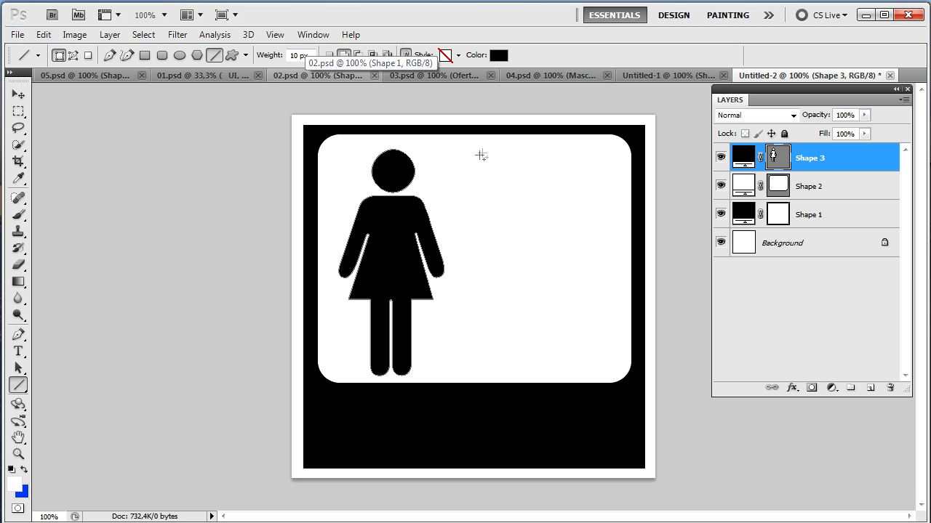
pyautogui.moveTo(480, 229)
pyautogui.mouseDown()
pyautogui.moveTo(492, 374)
pyautogui.moveTo(525, 368)
pyautogui.moveTo(519, 376)
pyautogui.mouseUp()
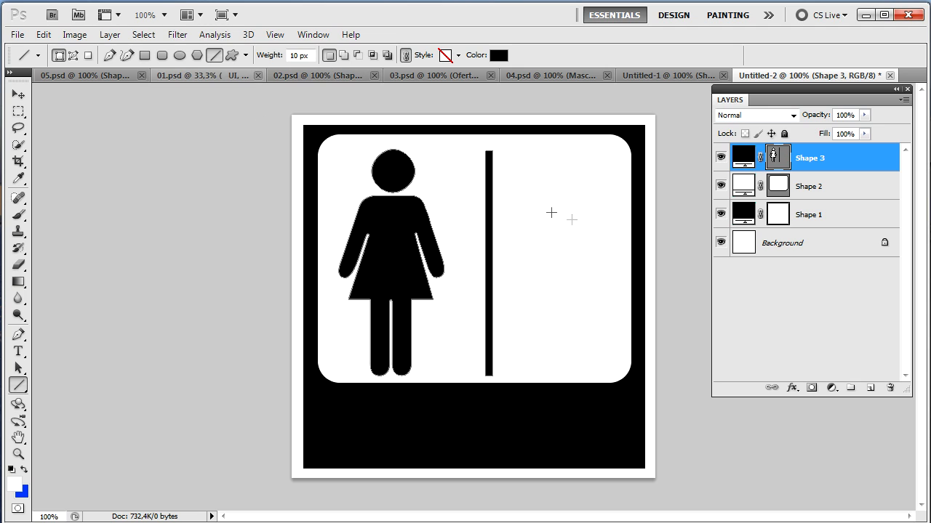
# Try adding the man custom shape to the woman's shape layer and moving it into the right half of the panel
pyautogui.click(232, 56)
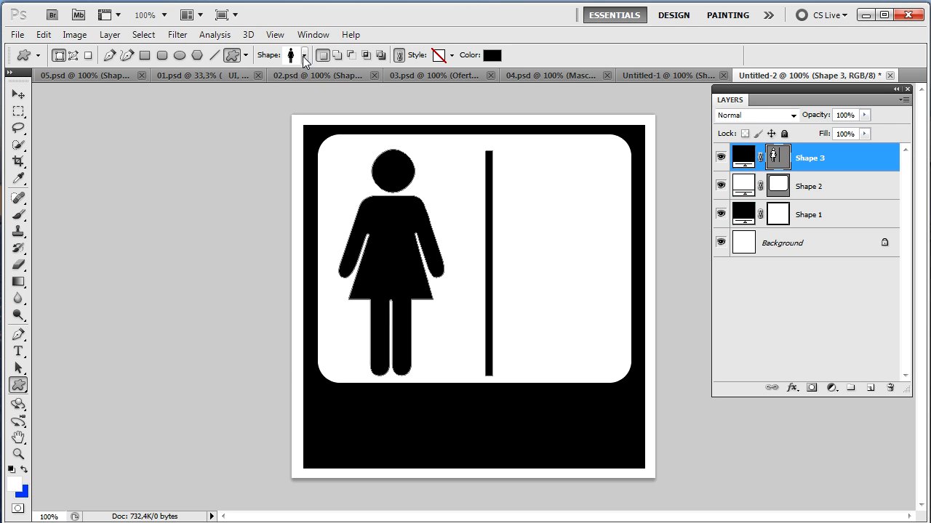
pyautogui.click(305, 56)
pyautogui.click(173, 187)
pyautogui.moveTo(526, 178); pyautogui.dragTo(465, 370)
pyautogui.press('v')
pyautogui.moveTo(410, 289); pyautogui.dragTo(596, 305)
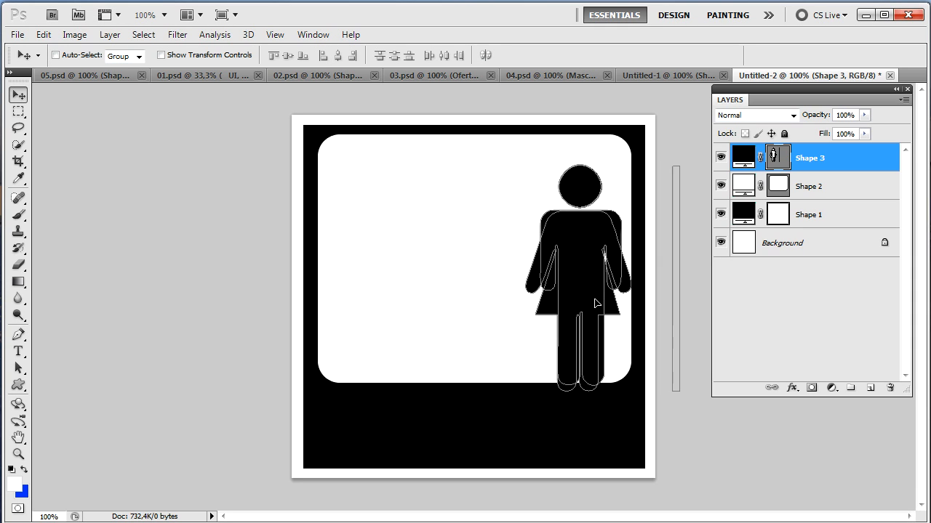
pyautogui.hotkey('ctrl', 'z')
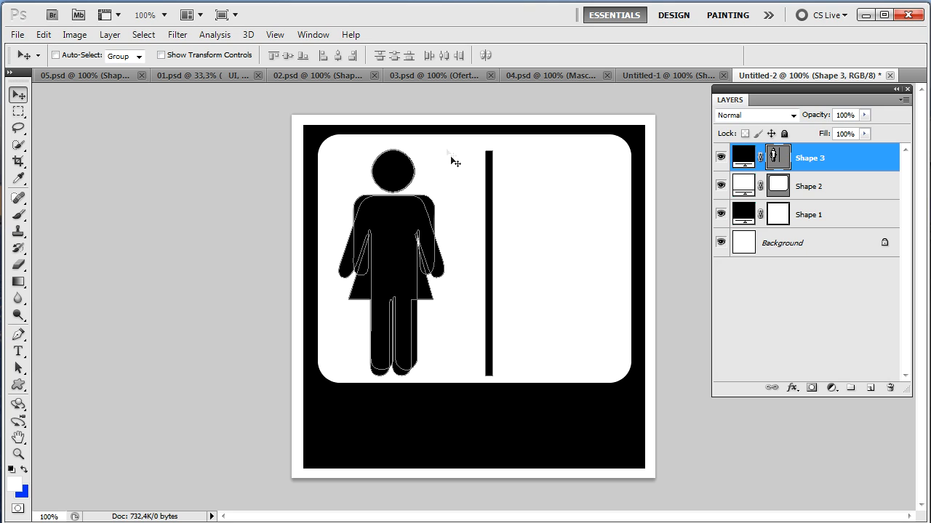
pyautogui.hotkey('ctrl', 'alt', 'z')
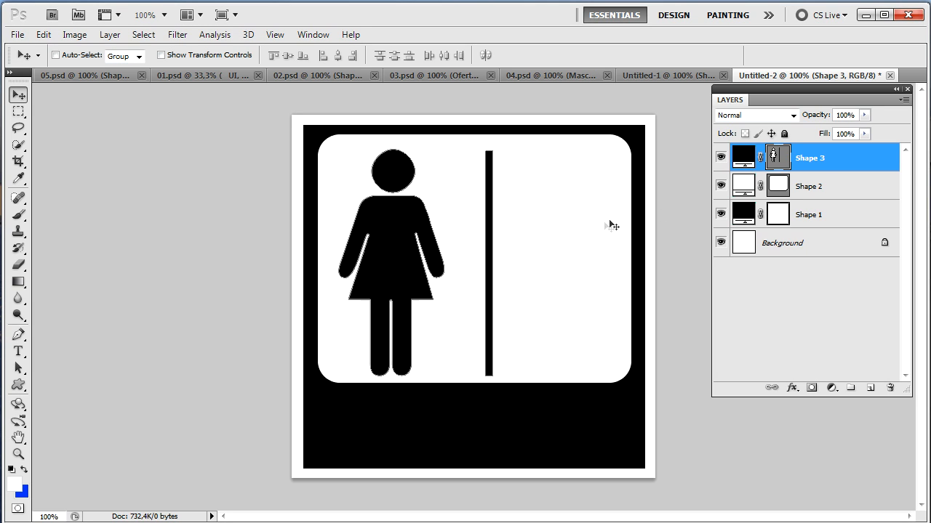
# Draw the man custom shape on a new shape layer in the right half of the white panel
pyautogui.press('u')
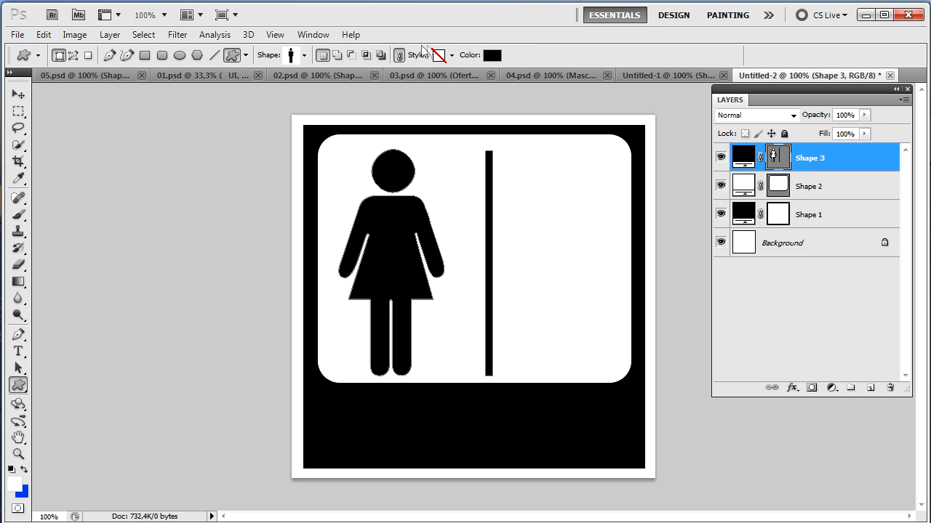
pyautogui.click(303, 55)
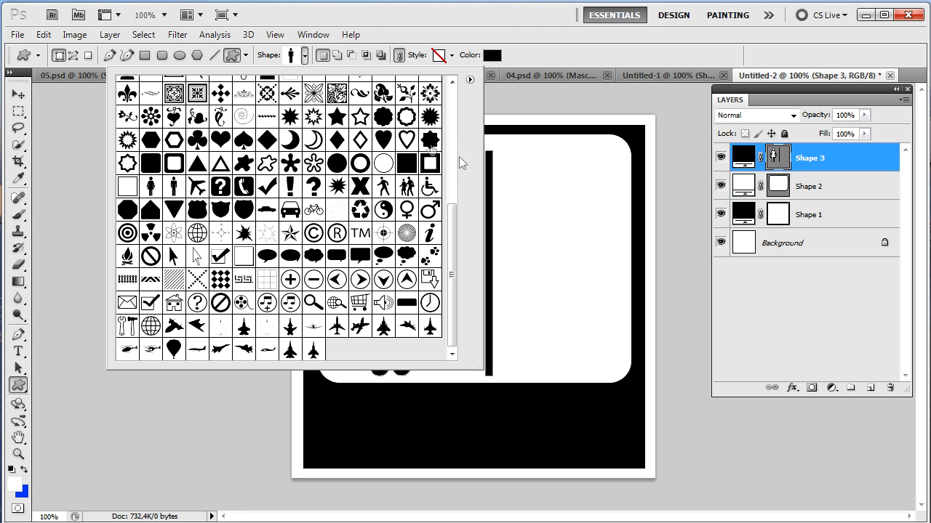
pyautogui.click(301, 57)
pyautogui.moveTo(537, 174); pyautogui.dragTo(603, 355)
# Scale the man figure to match the woman's height and position it centered right of the divider line
pyautogui.press('v')
pyautogui.moveTo(546, 232); pyautogui.dragTo(363, 210)
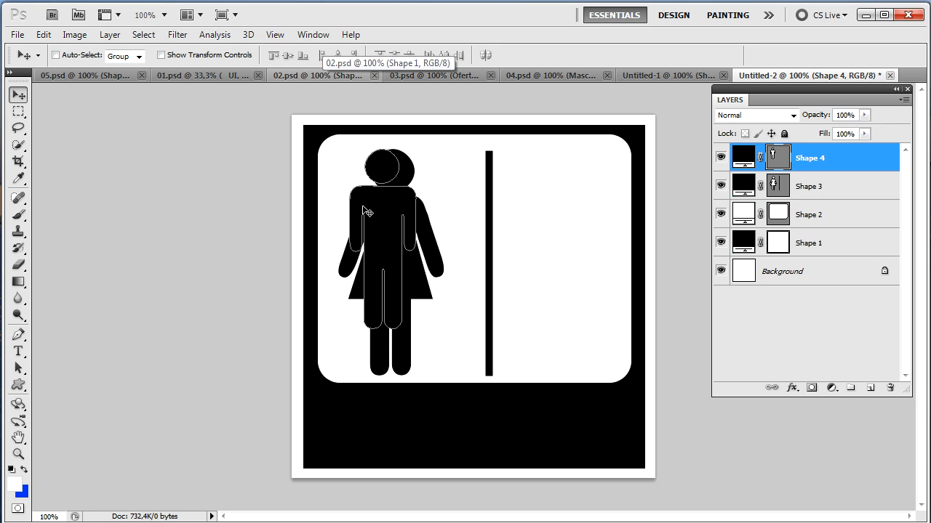
pyautogui.hotkey('ctrl', 't')
pyautogui.moveTo(415, 333); pyautogui.dragTo(604, 321)
pyautogui.press('Return')
# Add the text "Feminino" in white Myriad Pro on the black strip below the woman figure
pyautogui.press('t')
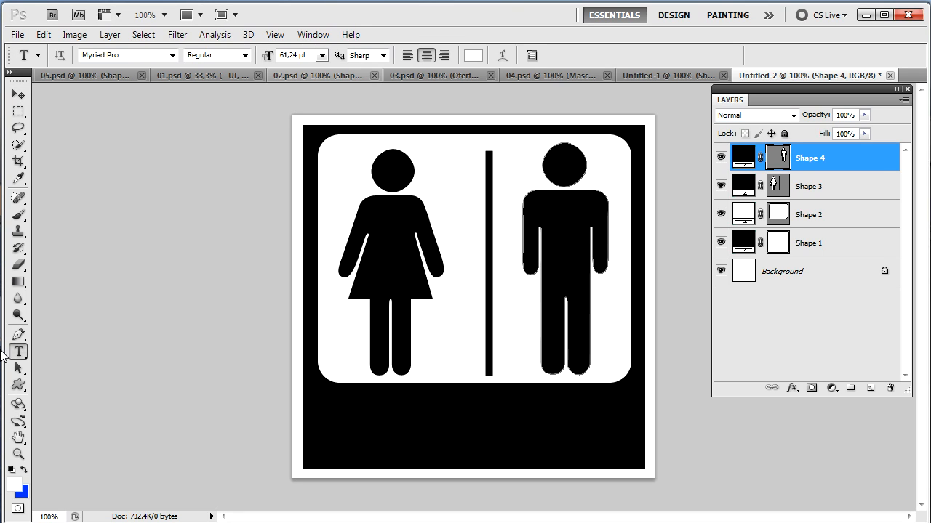
pyautogui.click(327, 433)
pyautogui.write('Fe')
pyautogui.write('minino')
# Set the font size of the "Feminino" text to 72 pt
pyautogui.hotkey('ctrl', 'a')
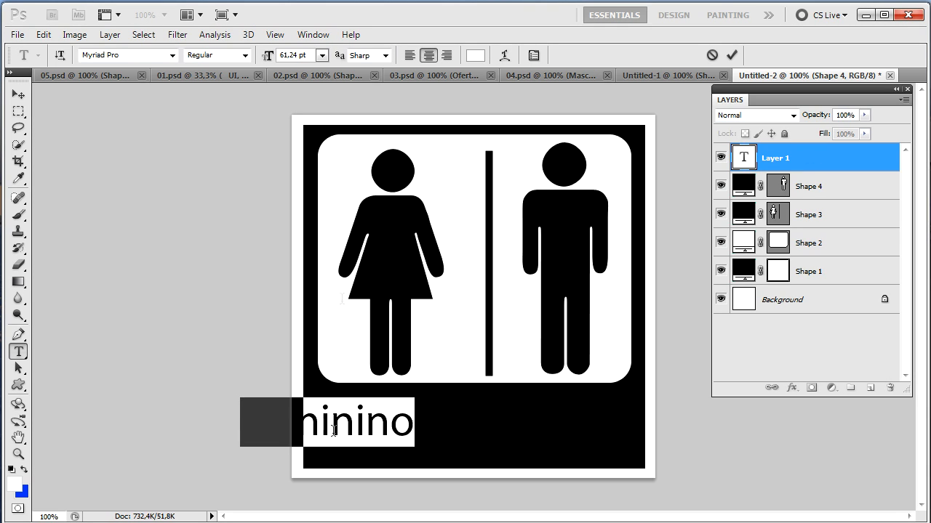
pyautogui.click(322, 55)
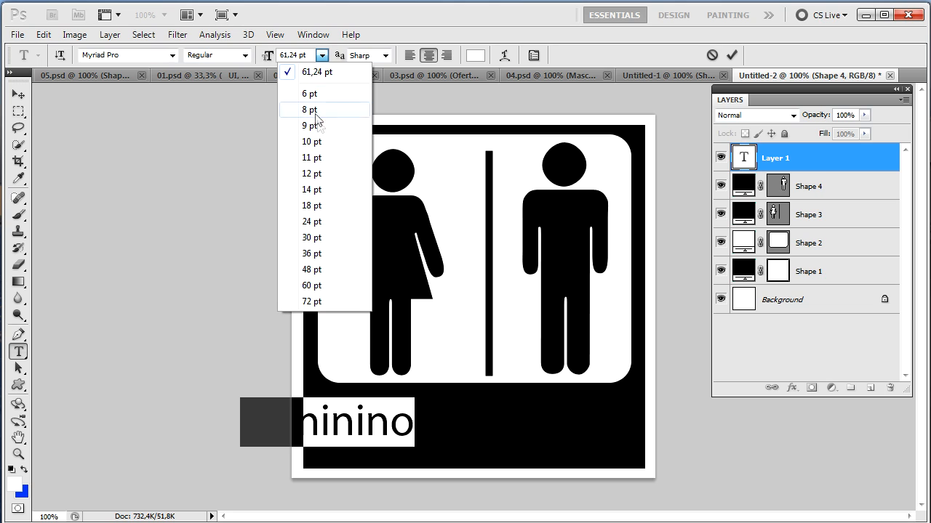
pyautogui.click(320, 301)
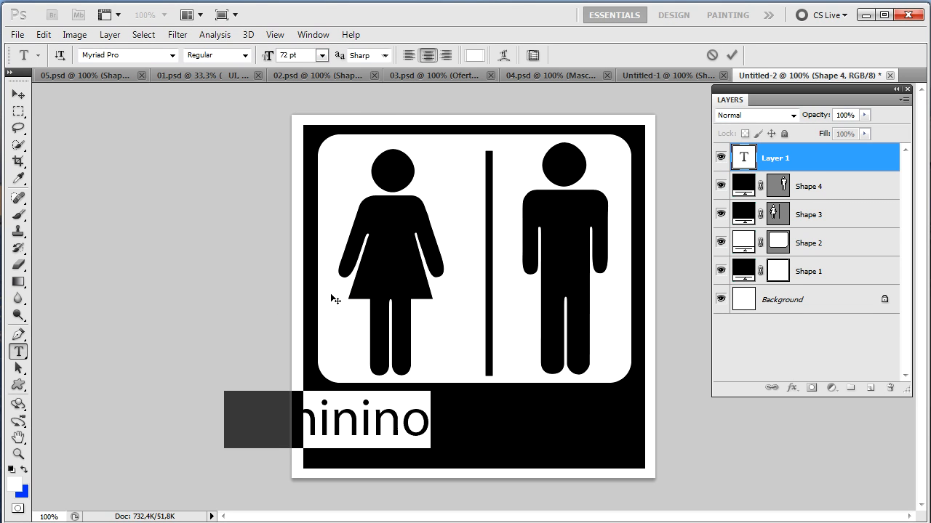
pyautogui.hotkey('ctrl', 'Return')
# Move the "Feminino" text fully onto the black strip and set its font size to 60 pt
pyautogui.press('v')
pyautogui.moveTo(371, 423); pyautogui.dragTo(458, 432)
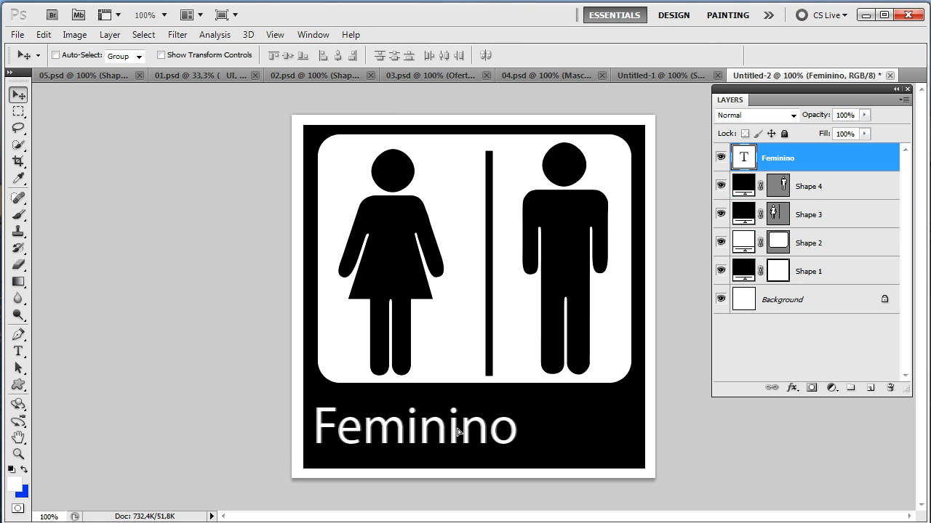
pyautogui.press('t')
pyautogui.doubleClick(456, 429)
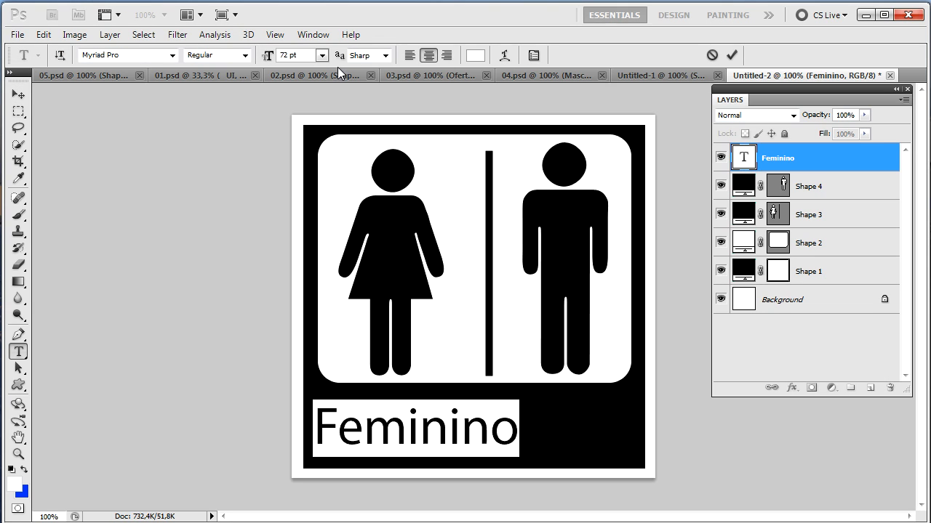
pyautogui.click(268, 59)
pyautogui.write('60')
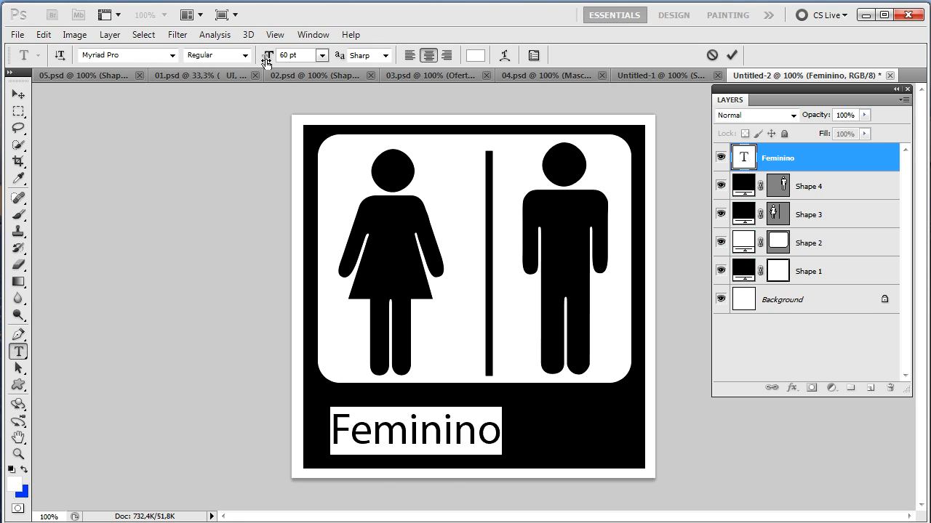
pyautogui.hotkey('ctrl', 'Return')
# Duplicate the "Feminino" text to its right and change the copy's wording to "Masculino"
pyautogui.press('v')
pyautogui.moveTo(435, 440); pyautogui.dragTo(593, 440)
pyautogui.press('t')
pyautogui.click(588, 434)
pyautogui.hotkey('ctrl', 'a')
pyautogui.write('Masculin')
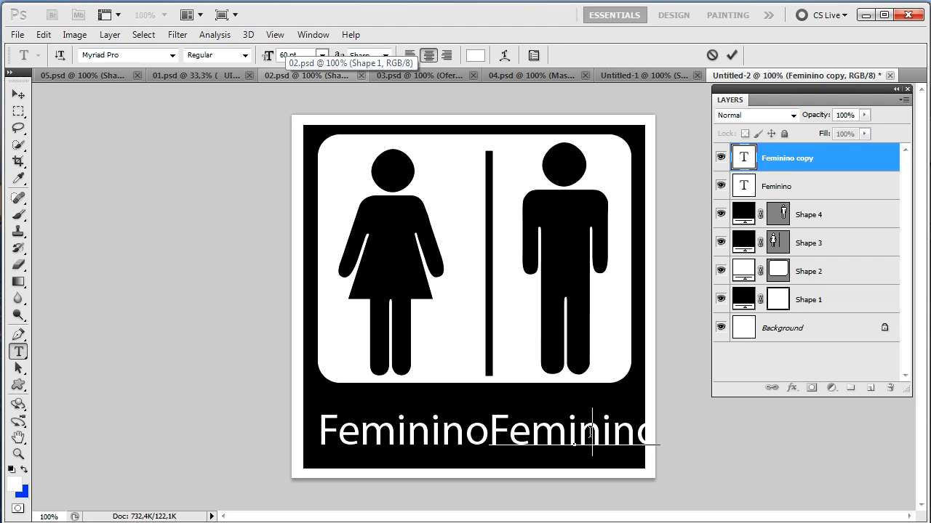
pyautogui.write('o')
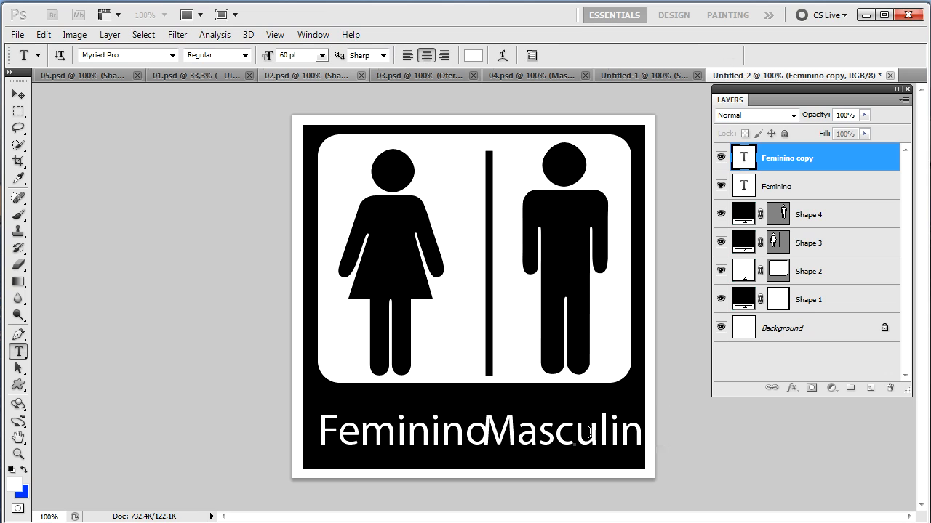
pyautogui.hotkey('ctrl', 'Return')
# Move "Masculino" clear of "Feminino" and scale both texts down together to fit side by side on the black strip
pyautogui.press('v')
pyautogui.moveTo(583, 437); pyautogui.dragTo(637, 448)
pyautogui.keyDown('shift'); pyautogui.click(817, 188); pyautogui.keyUp('shift')
pyautogui.hotkey('ctrl', 't')
pyautogui.moveTo(683, 450); pyautogui.dragTo(638, 441)
pyautogui.press('Return')
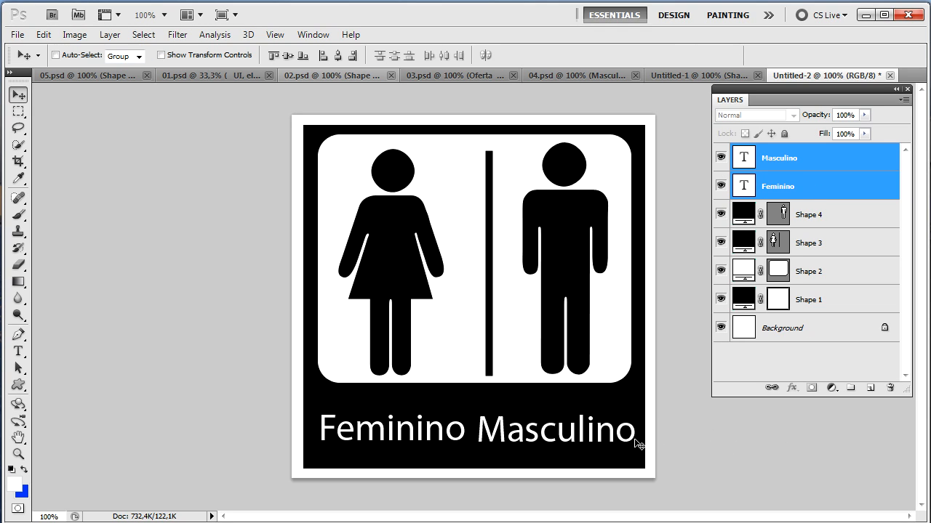
# Select only the "Masculino" text layer and nudge it slightly to the right
pyautogui.rightClick(634, 440)
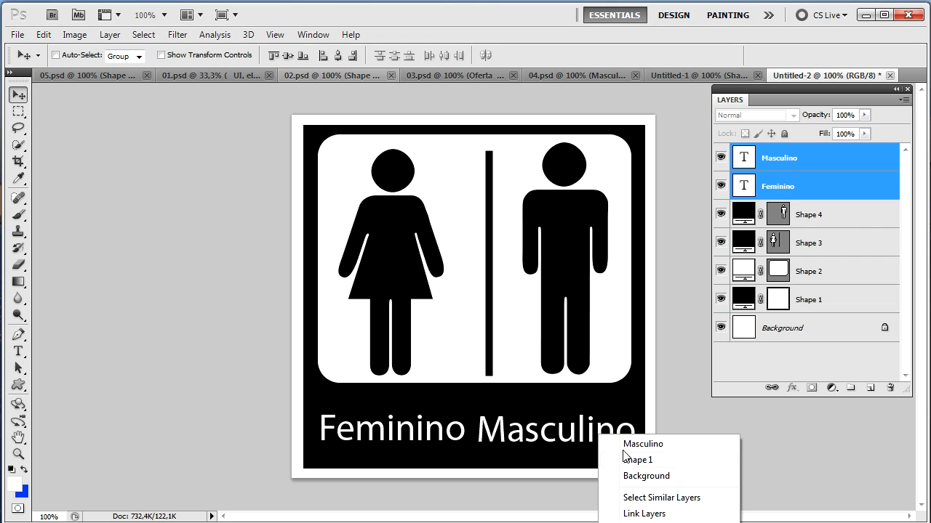
pyautogui.click(630, 441)
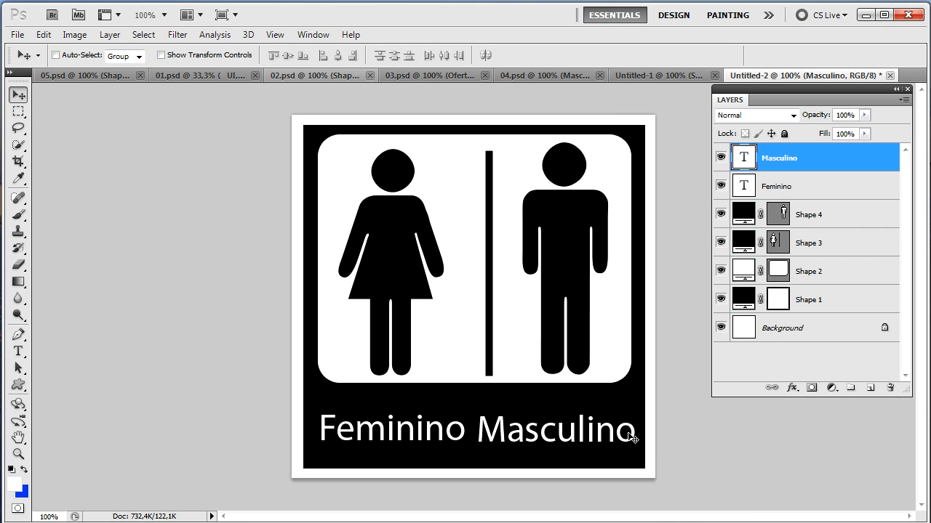
pyautogui.press('Right')
pyautogui.press('Right')
pyautogui.press('Right')
pyautogui.press('Right')
pyautogui.press('Right')
pyautogui.press('Right')
pyautogui.press('Right')
pyautogui.press('Right')
pyautogui.press('Right')
pyautogui.press('Right')
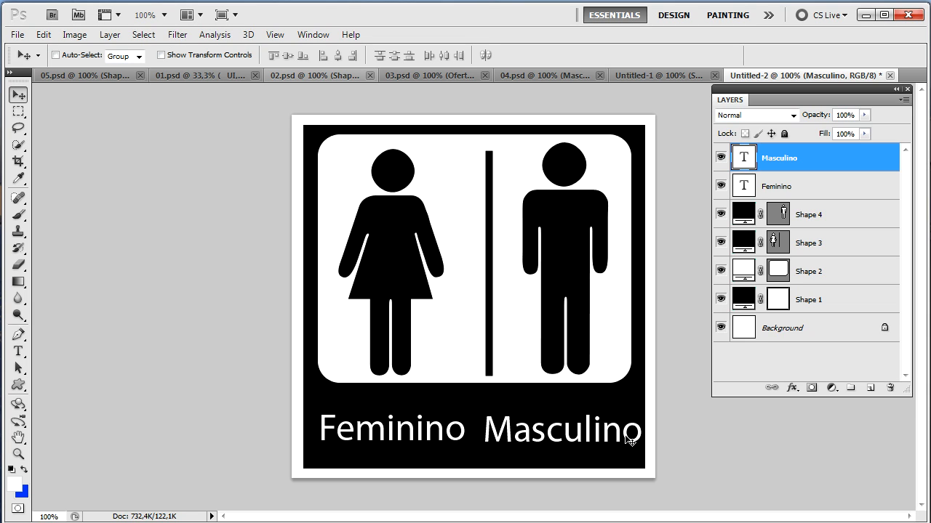
# Select the Shape 3 layer with the woman figure and divider, and nudge it left on the white panel
pyautogui.rightClick(493, 328)
pyautogui.click(500, 332)
pyautogui.press('Left')
pyautogui.press('Left')
pyautogui.press('Left')
pyautogui.press('Left')
pyautogui.press('Left')
pyautogui.press('Left')
pyautogui.press('Left')
pyautogui.press('Left')
pyautogui.press('Left')
pyautogui.press('Left')
pyautogui.press('Left')
pyautogui.press('Left')
pyautogui.press('Left')
pyautogui.press('Left')
pyautogui.press('Left')
pyautogui.press('Left')
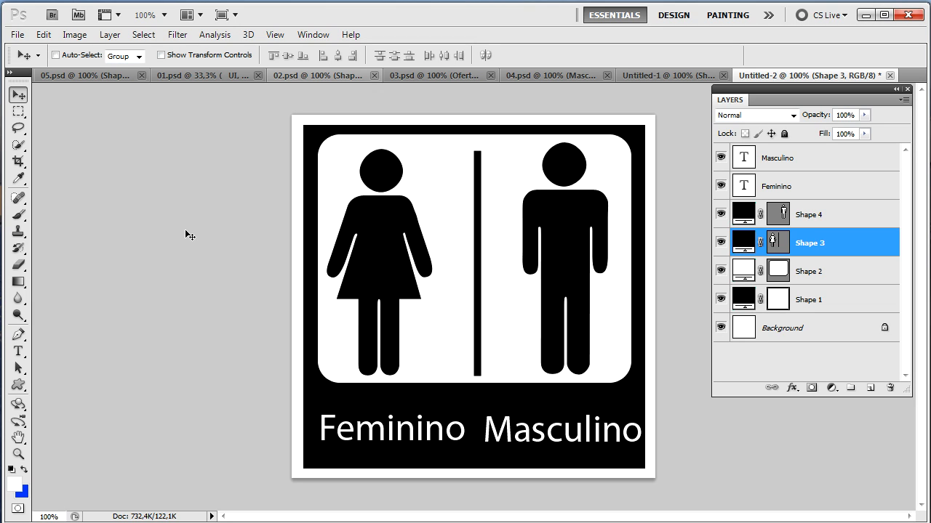
# Look through the other open sign and example documents, finishing on the green "Oferta Especial 50% OFF" seal in 03.psd
pyautogui.click(665, 77)
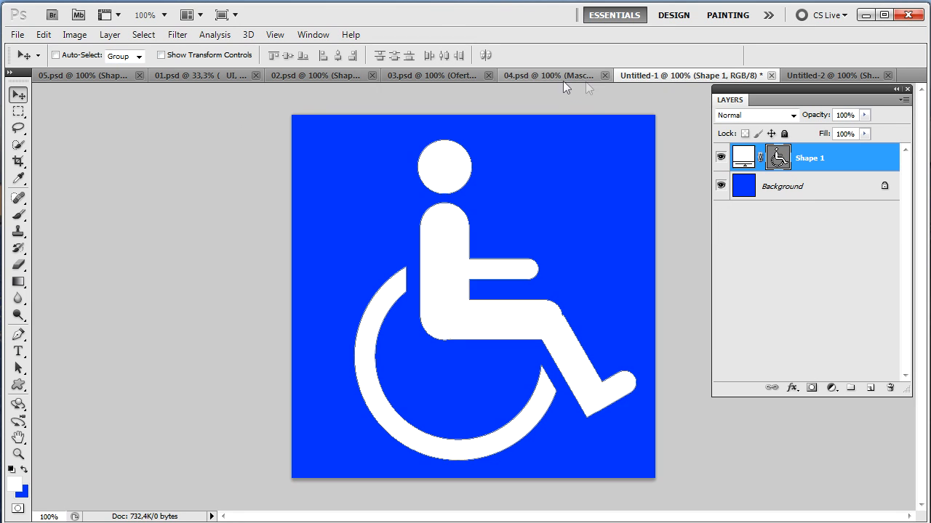
pyautogui.click(823, 75)
pyautogui.click(417, 74)
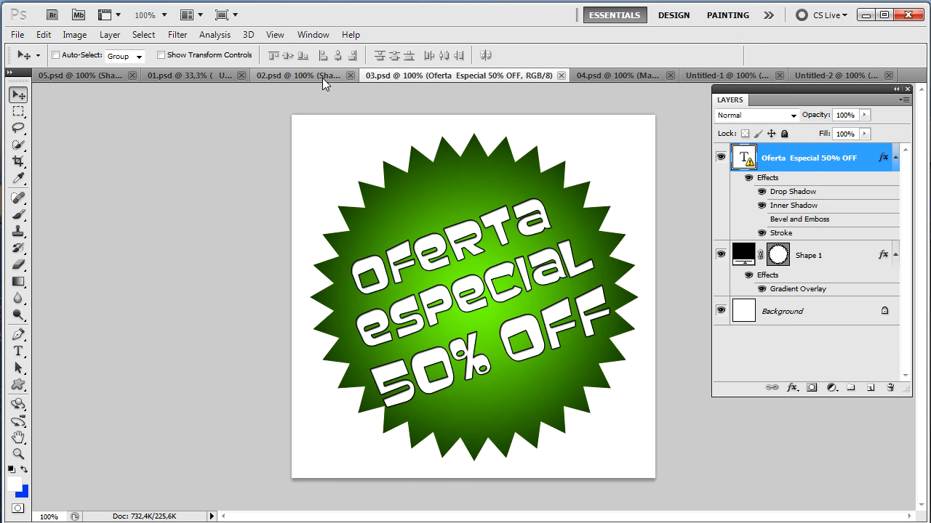
pyautogui.click(322, 78)
pyautogui.click(163, 78)
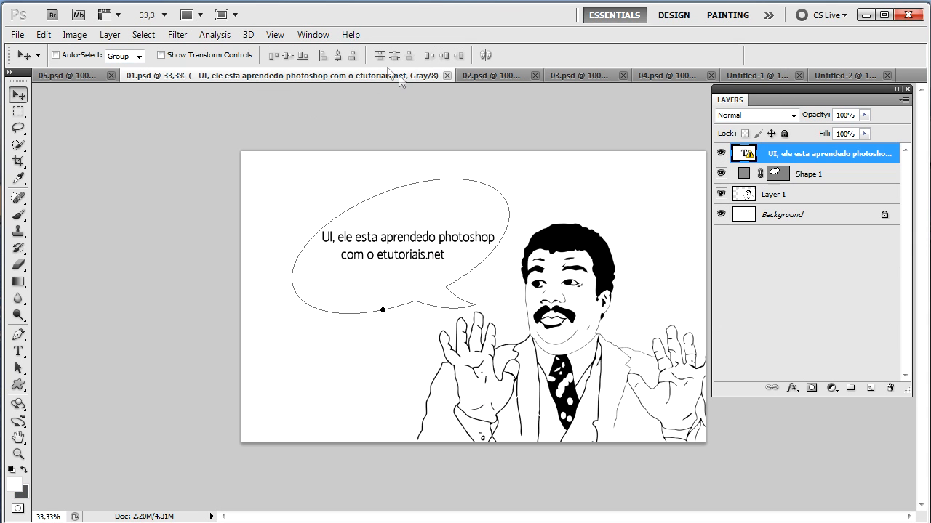
pyautogui.click(492, 76)
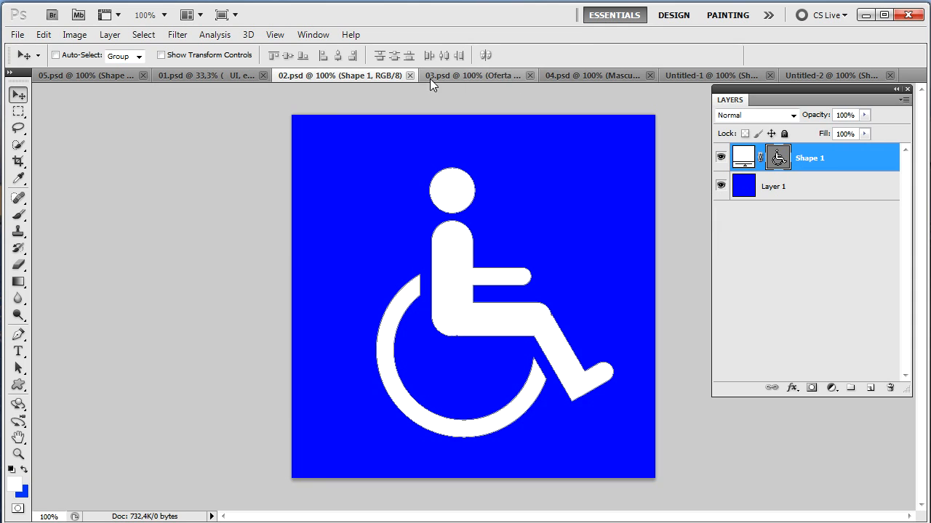
pyautogui.click(573, 76)
pyautogui.click(407, 75)
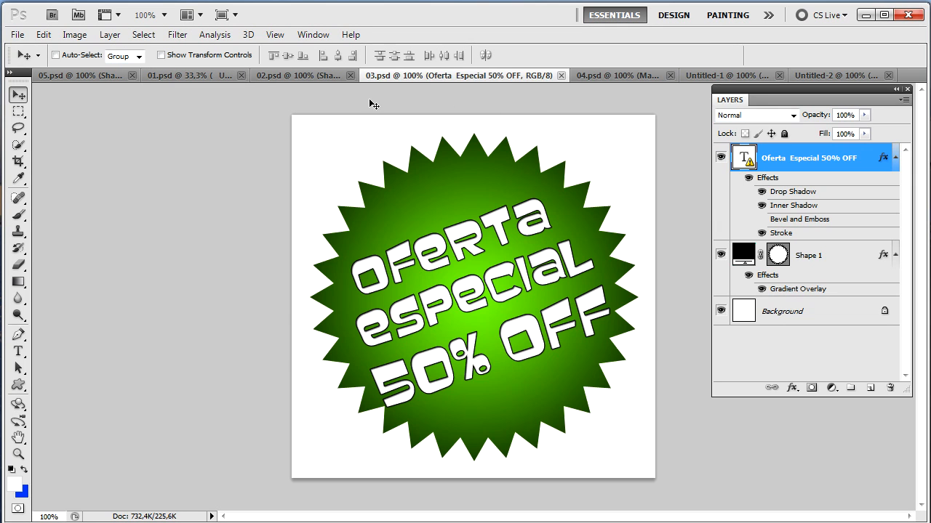
# Create a new blank white document with the preset settings
pyautogui.click(18, 35)
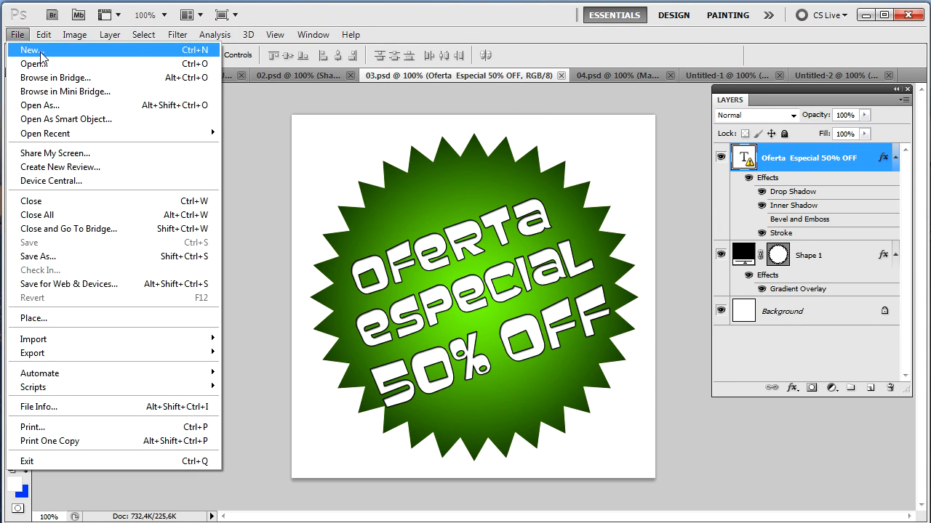
pyautogui.click(42, 54)
pyautogui.click(789, 194)
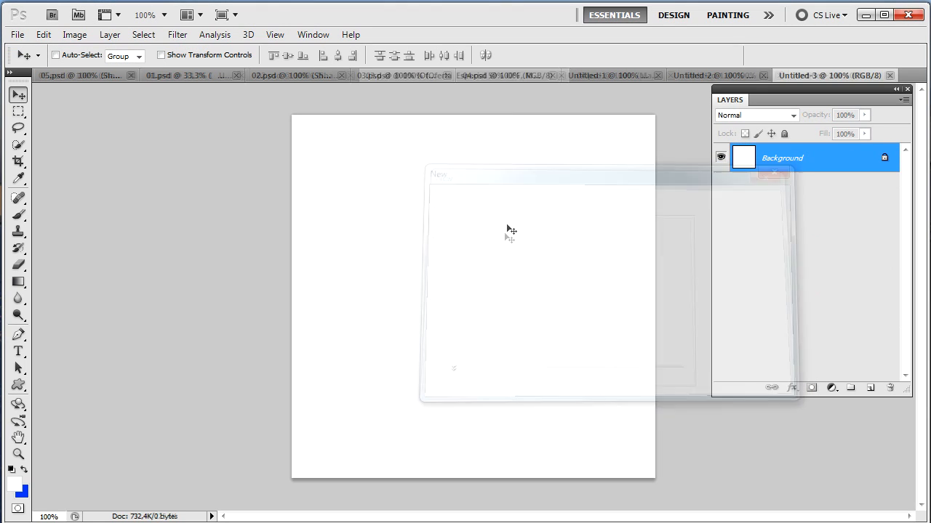
# Draw a large round starburst seal with the Custom Shape tool, centred on the blank canvas
pyautogui.press('u')
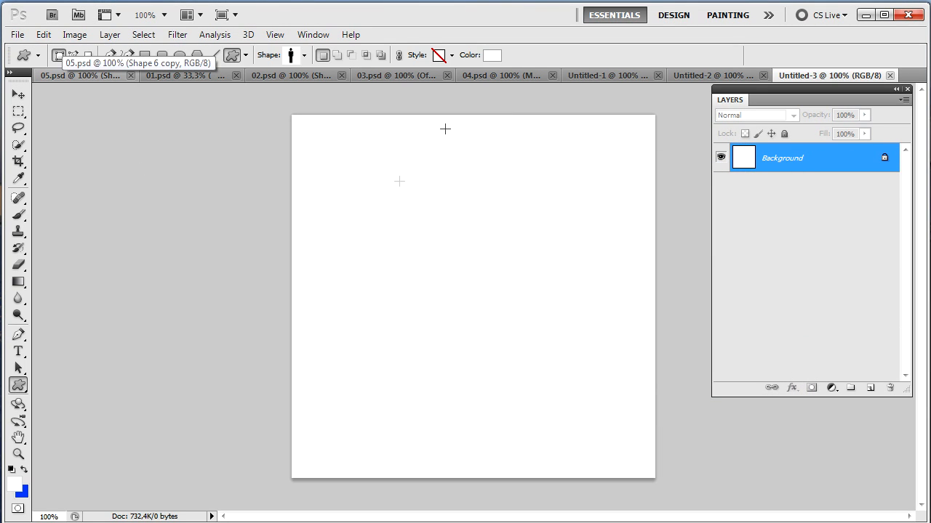
pyautogui.click(304, 55)
pyautogui.scroll(-5, 453, 274)
pyautogui.scroll(8, 452, 275)
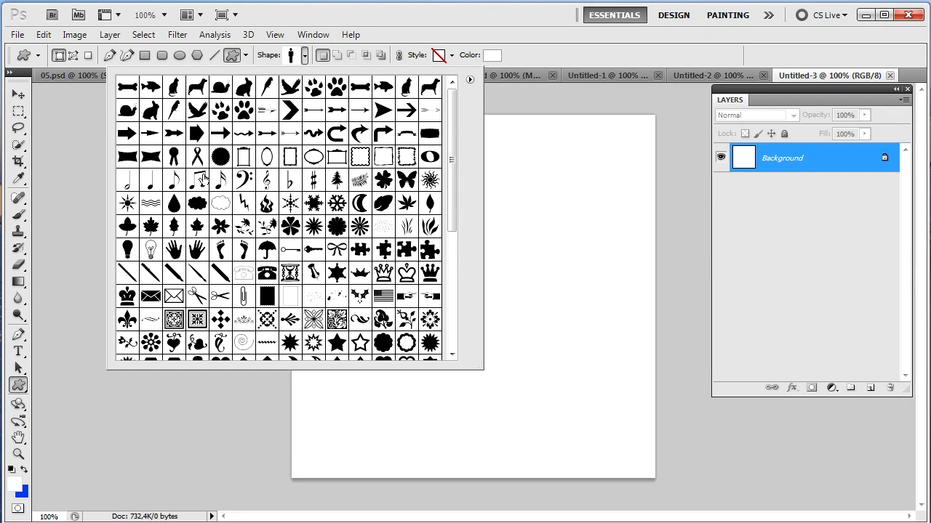
pyautogui.click(220, 157)
pyautogui.click(527, 215)
pyautogui.moveTo(412, 248); pyautogui.dragTo(631, 480)
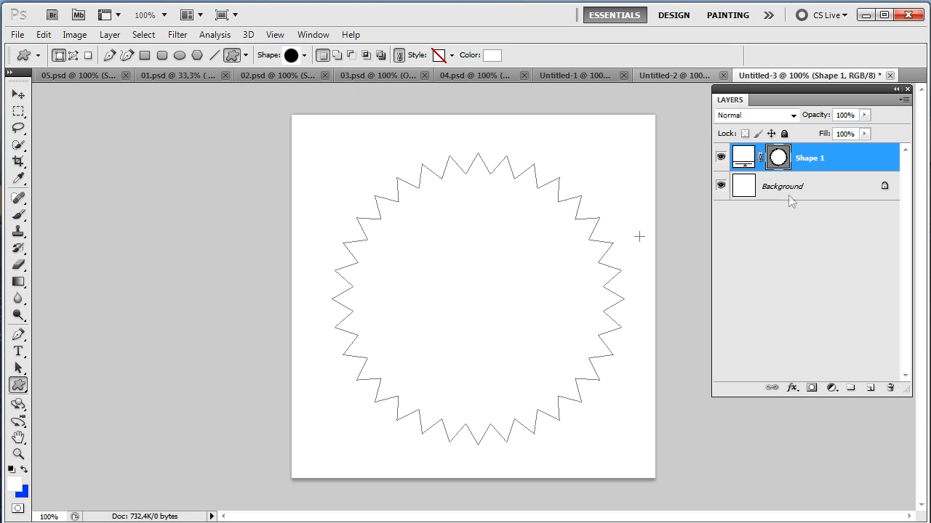
# Fill the starburst with dark green (H 93°, S 96%, B 31%) and move it close to the centre of the canvas
pyautogui.doubleClick(743, 158)
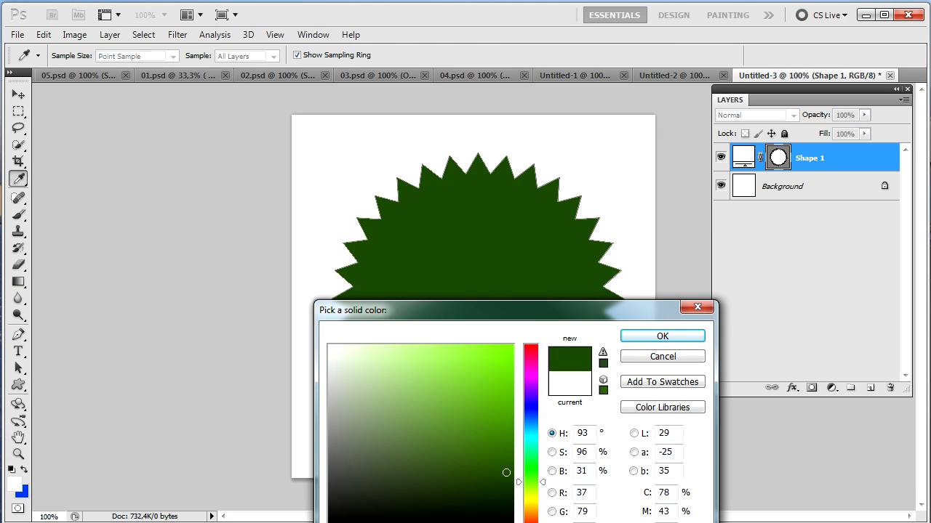
pyautogui.click(654, 334)
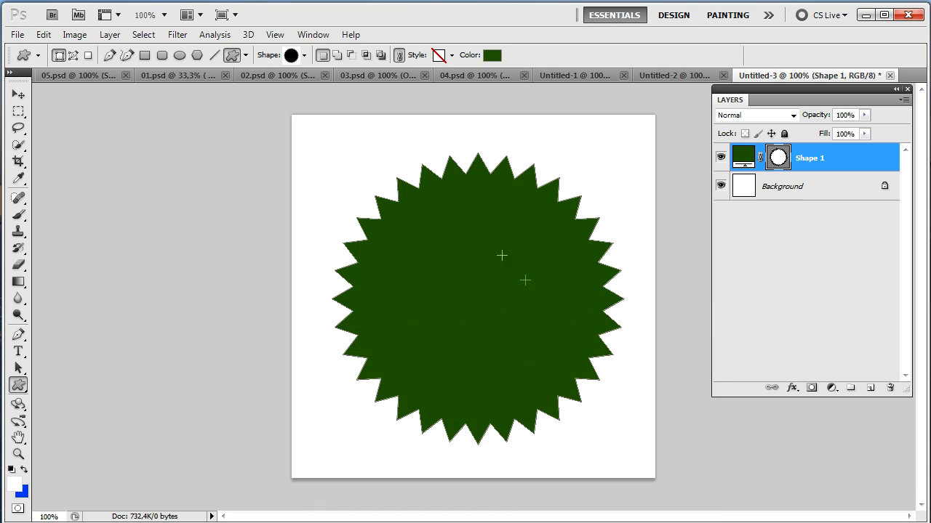
pyautogui.press('v')
pyautogui.moveTo(491, 295)
pyautogui.mouseDown()
pyautogui.moveTo(476, 310)
pyautogui.moveTo(485, 284)
pyautogui.mouseUp()
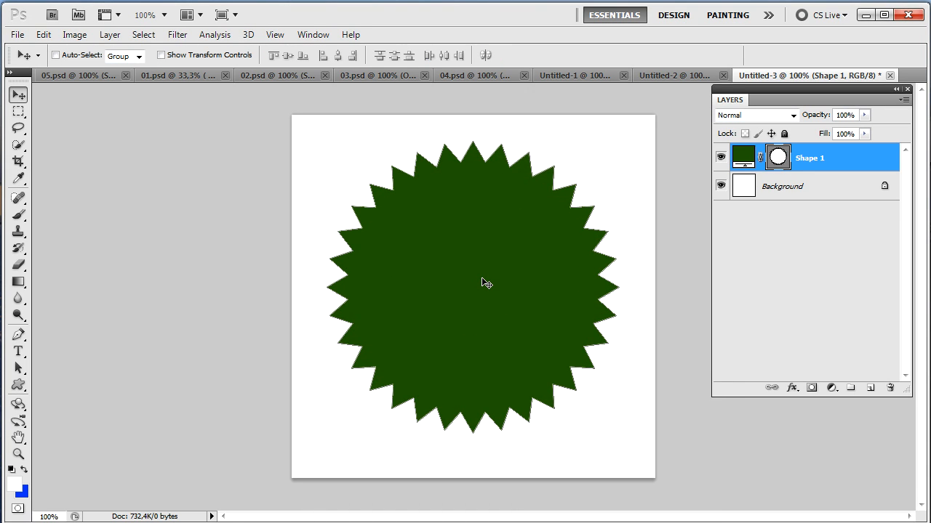
pyautogui.moveTo(483, 280); pyautogui.dragTo(489, 284)
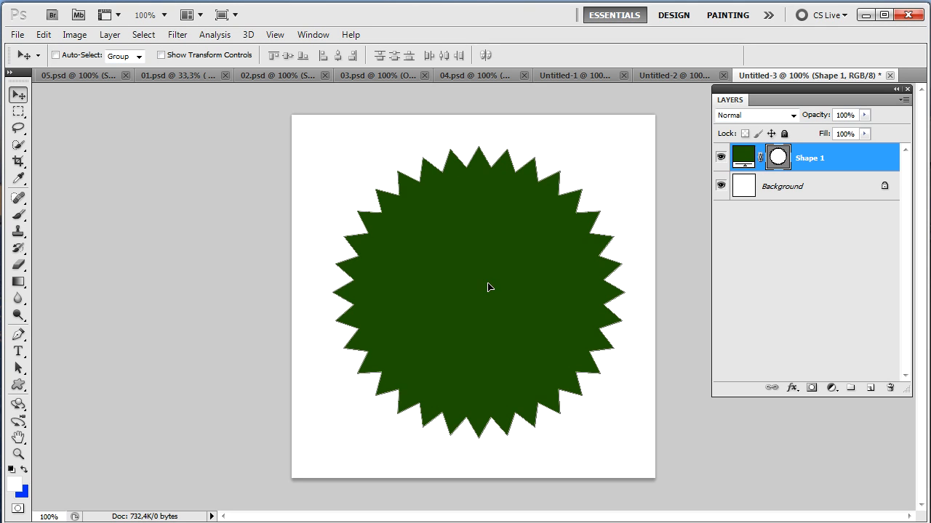
# View the landscape illustration in 05.psd and return to the starburst document
pyautogui.click(91, 76)
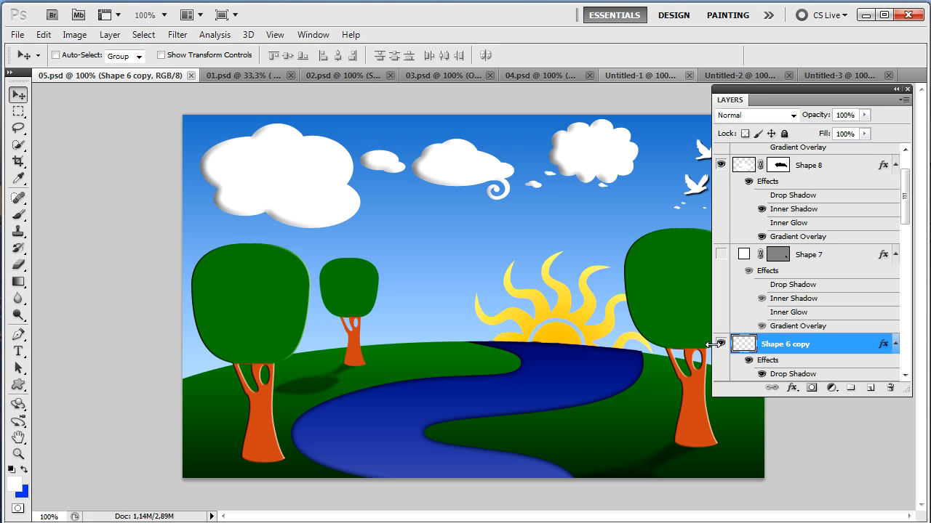
pyautogui.click(831, 72)
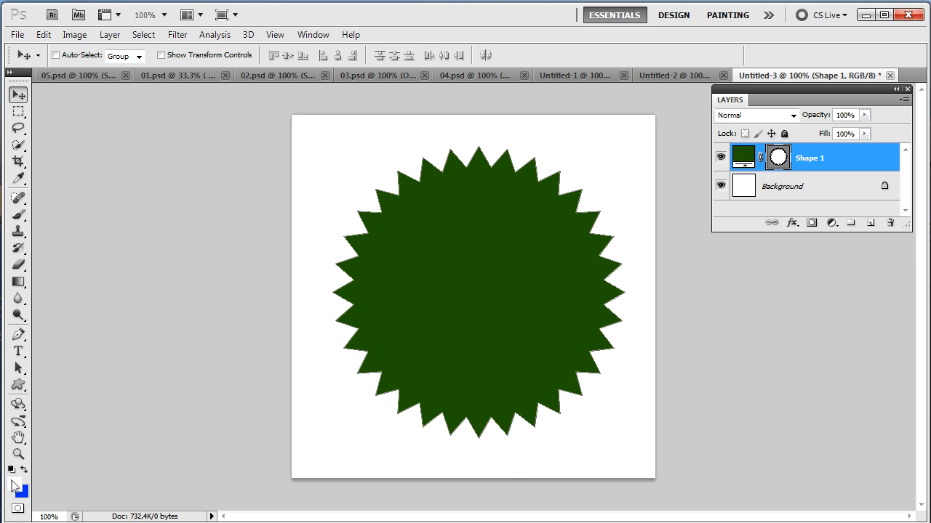
# Set the foreground colour to the dark green sampled from the starburst
pyautogui.click(15, 486)
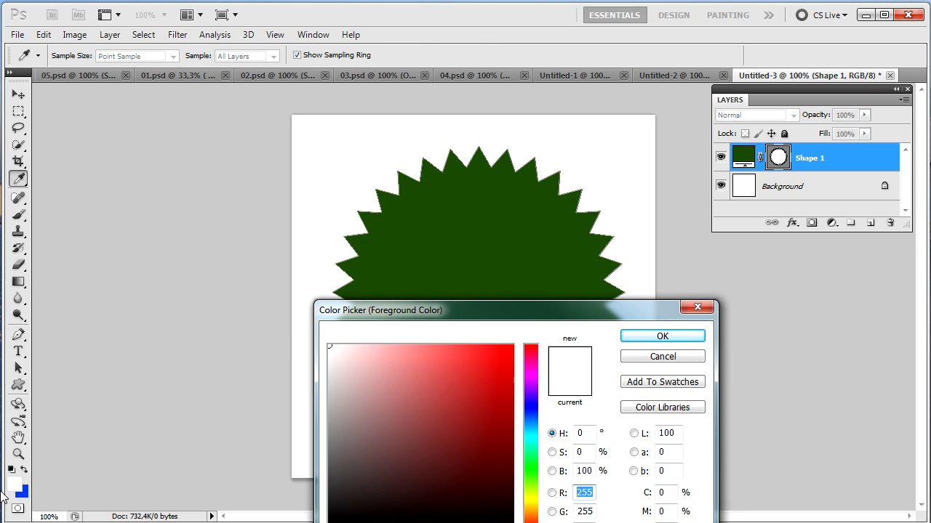
pyautogui.click(466, 253)
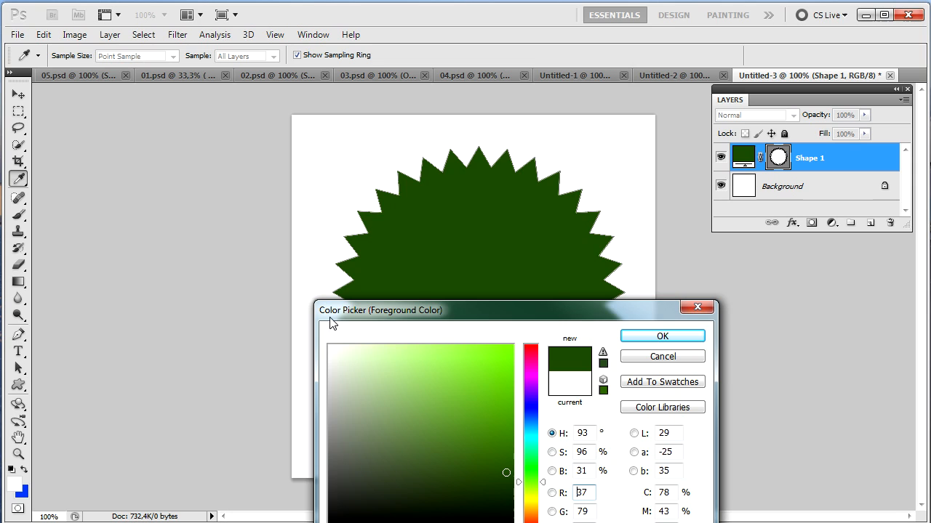
pyautogui.click(635, 338)
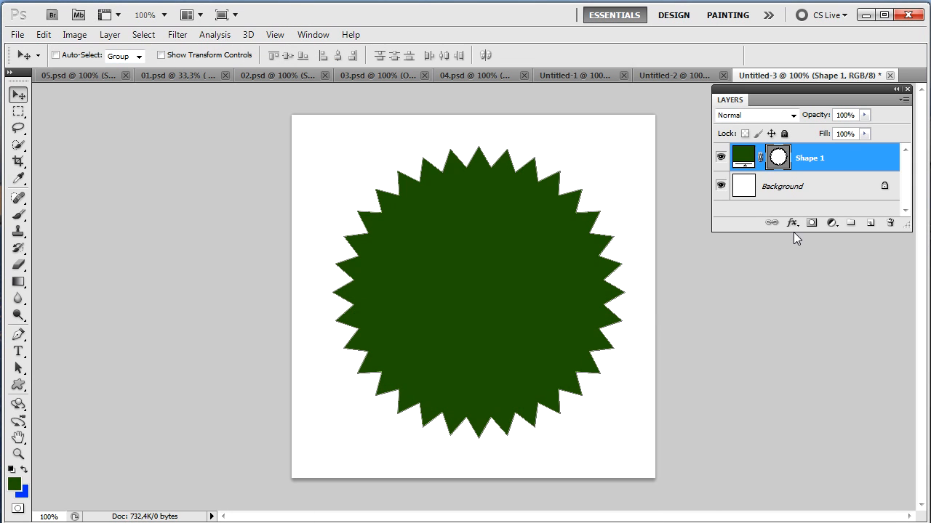
# Add a Gradient Overlay to the starburst layer and load the Foreground to Background gradient preset
pyautogui.click(792, 224)
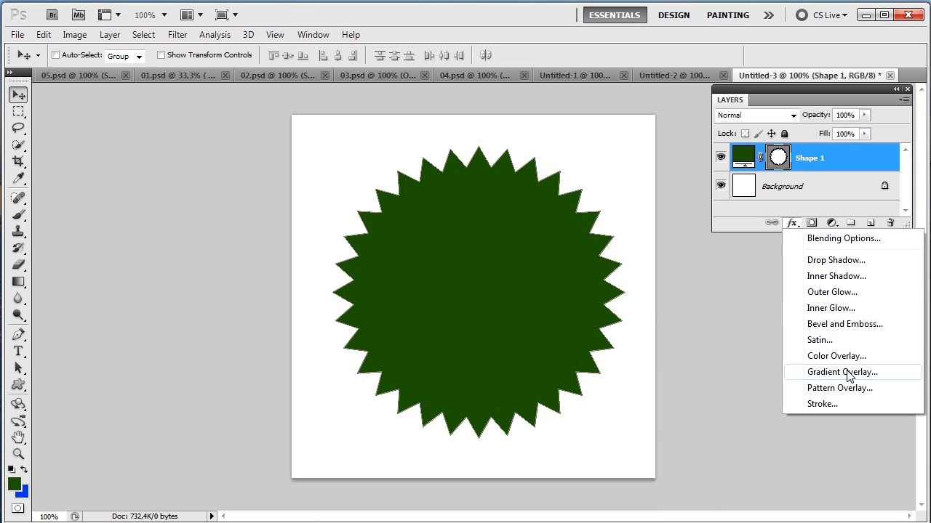
pyautogui.click(820, 374)
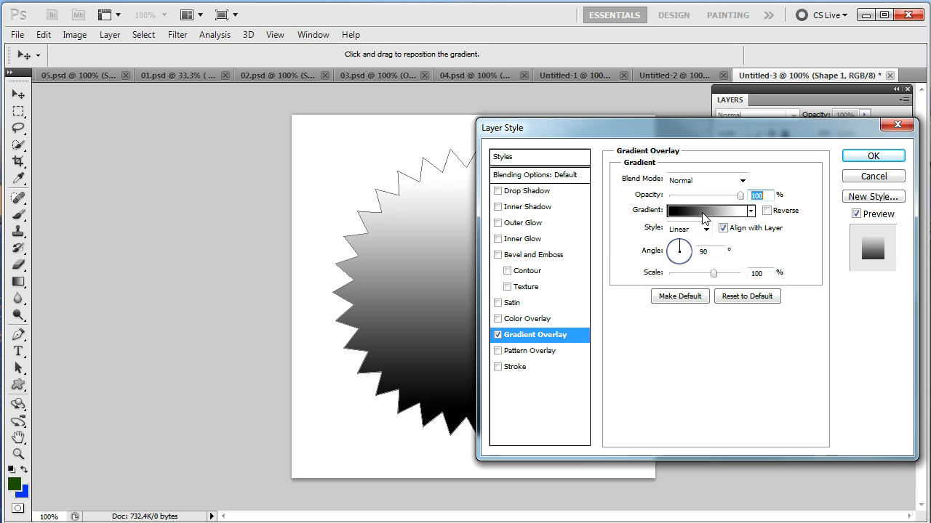
pyautogui.click(689, 212)
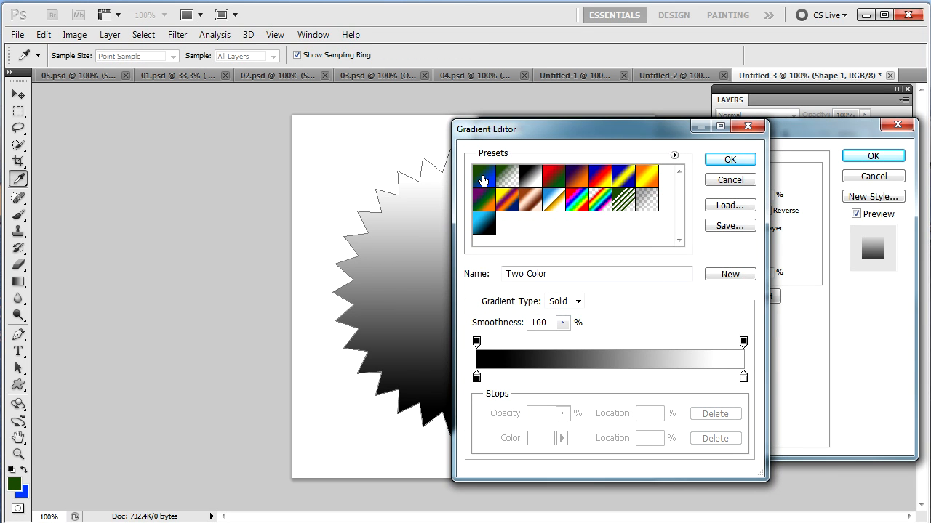
pyautogui.click(482, 180)
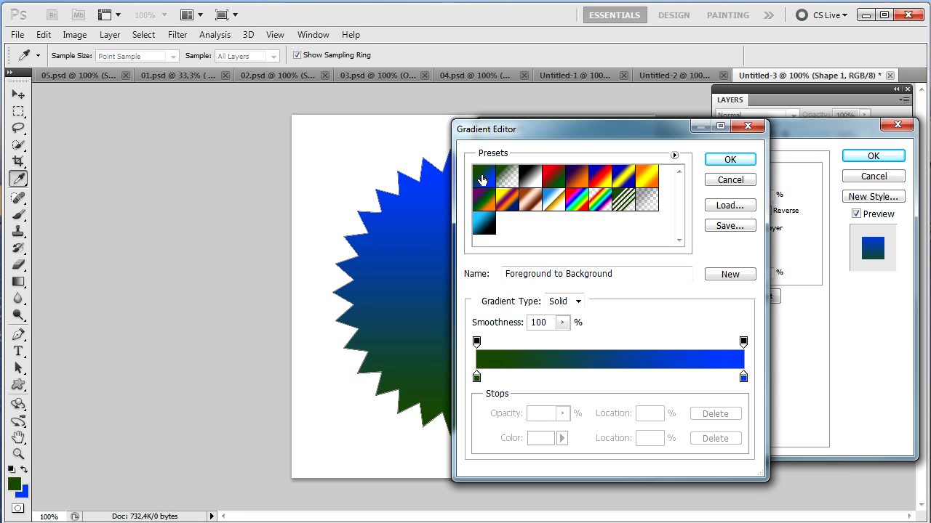
pyautogui.moveTo(583, 136); pyautogui.dragTo(690, 108)
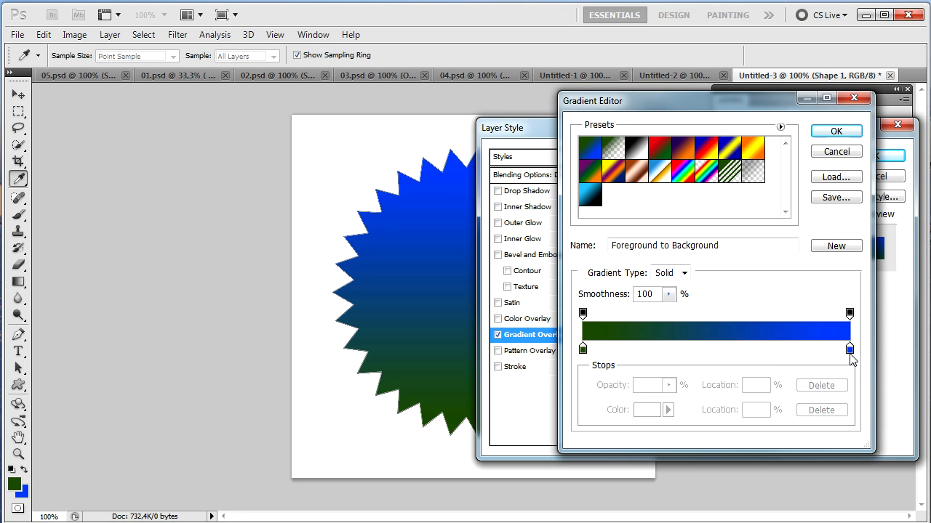
# Replace the blue end stop of the gradient with the dark green sampled from the foreground colour
pyautogui.doubleClick(849, 350)
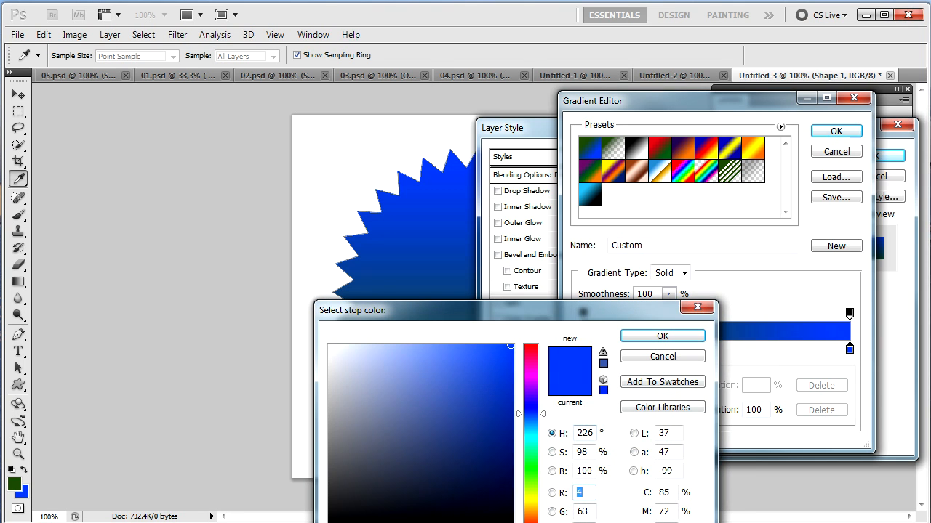
pyautogui.click(15, 484)
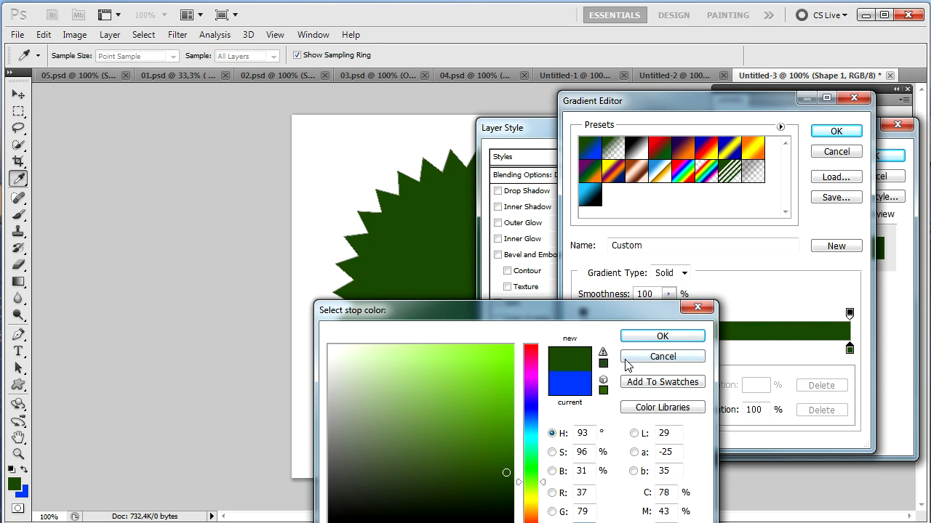
pyautogui.click(648, 341)
pyautogui.doubleClick(849, 350)
pyautogui.moveTo(510, 312); pyautogui.dragTo(700, 151)
pyautogui.click(698, 249)
pyautogui.click(718, 222)
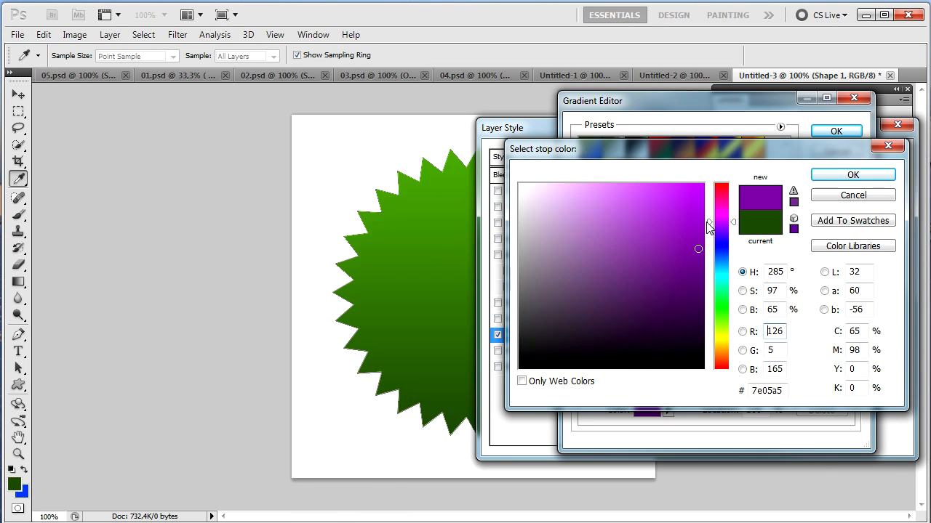
pyautogui.click(838, 195)
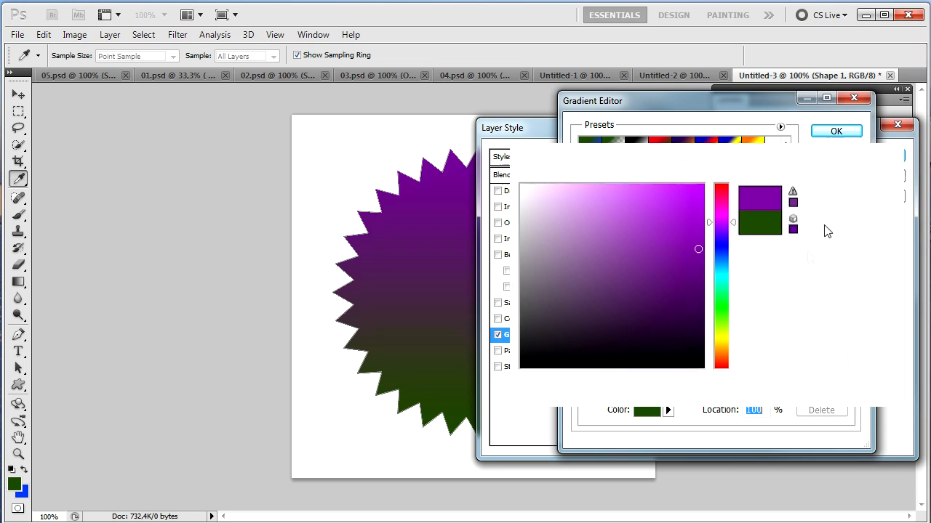
pyautogui.doubleClick(850, 351)
pyautogui.click(772, 390)
pyautogui.click(851, 175)
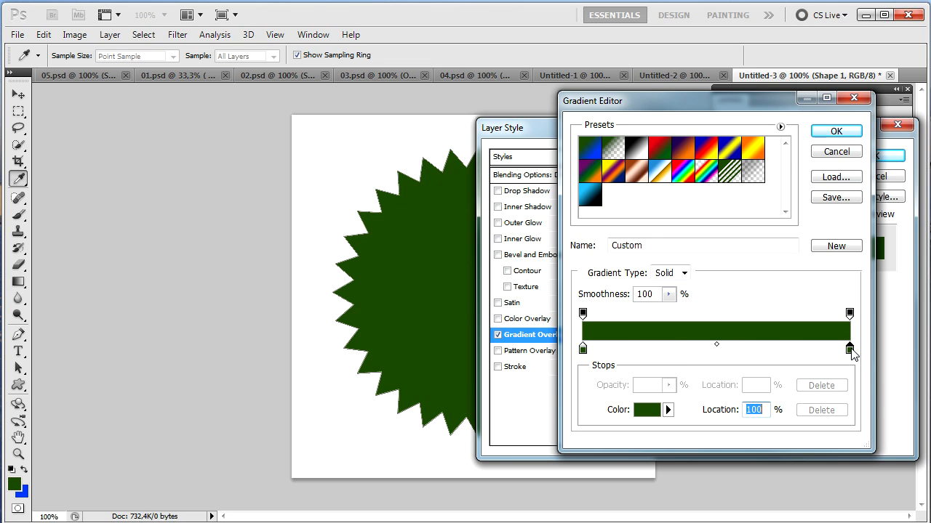
# Set the gradient's end stop to bright green #78fb0e and accept the edited gradient
pyautogui.doubleClick(850, 351)
pyautogui.click(693, 190)
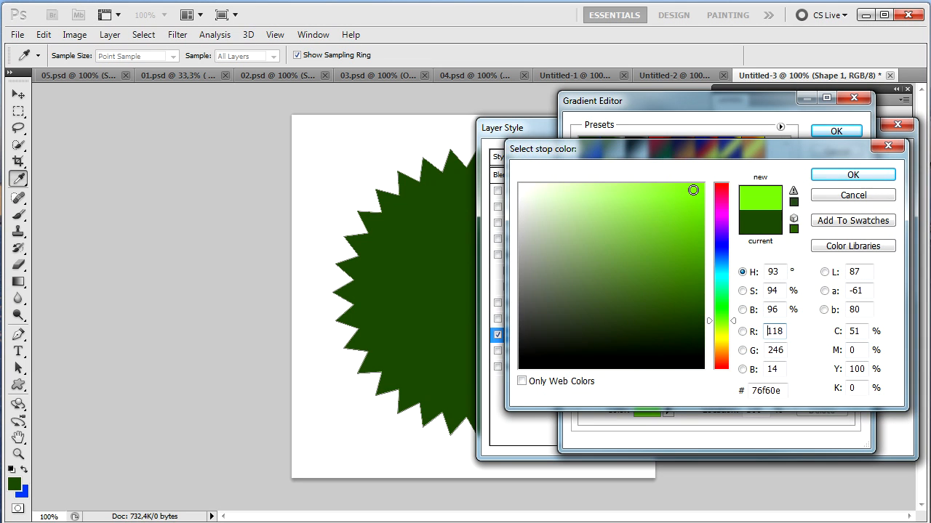
pyautogui.click(695, 186)
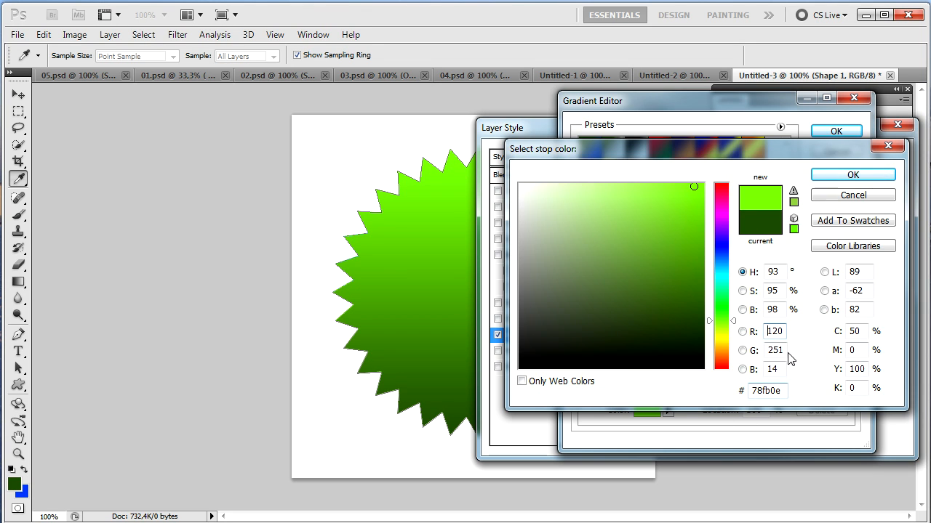
pyautogui.click(852, 175)
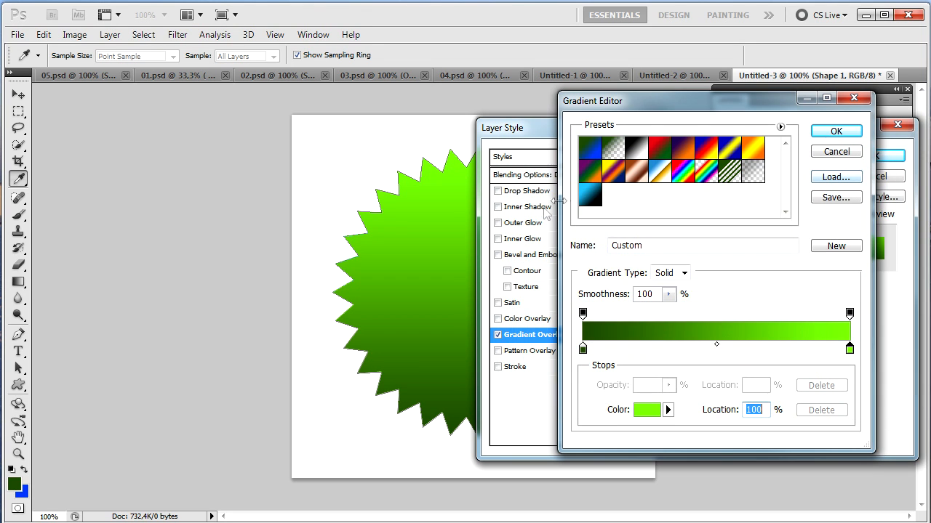
pyautogui.click(842, 130)
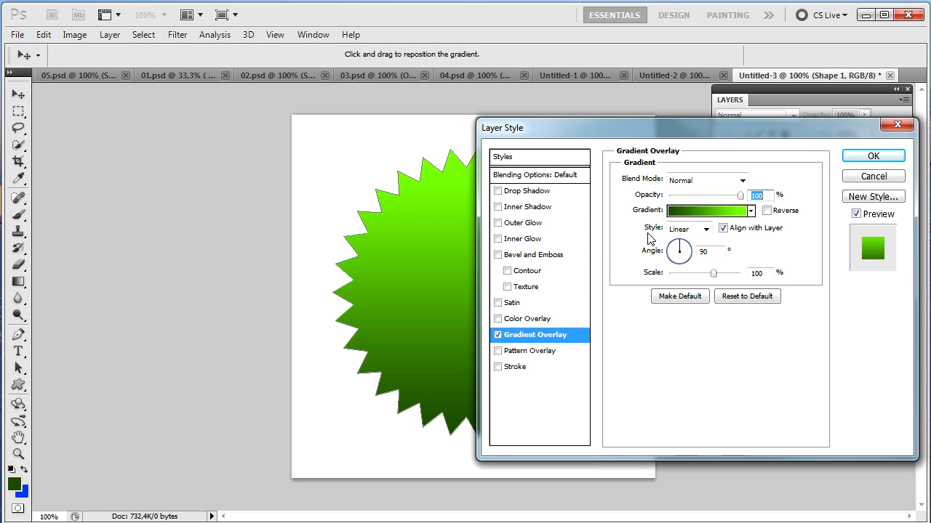
# Set the starburst's gradient overlay style to Radial
pyautogui.click(687, 229)
pyautogui.click(687, 251)
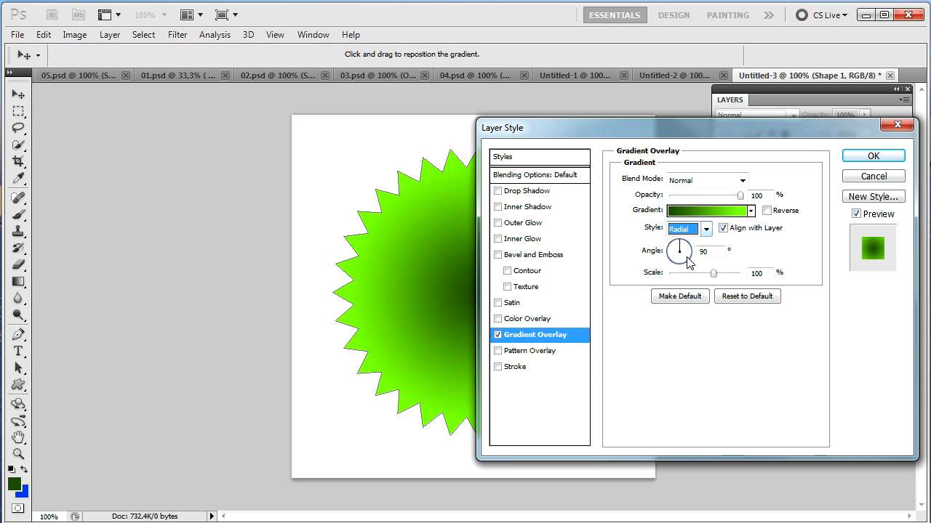
# Reverse the starburst's radial gradient so bright green is at the centre, increase its scale slightly and accept the layer style
pyautogui.moveTo(646, 133); pyautogui.dragTo(273, 165)
pyautogui.click(390, 235)
pyautogui.moveTo(405, 150); pyautogui.dragTo(174, 174)
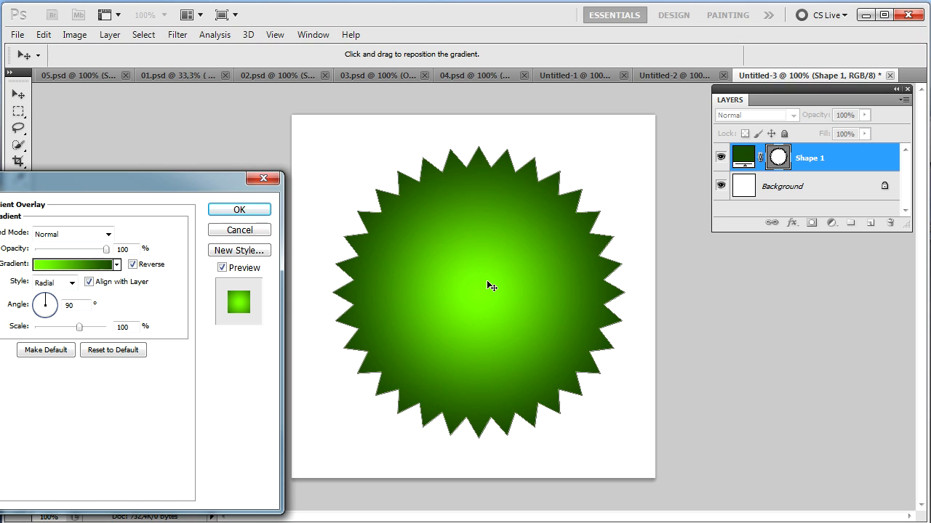
pyautogui.moveTo(215, 174); pyautogui.dragTo(348, 139)
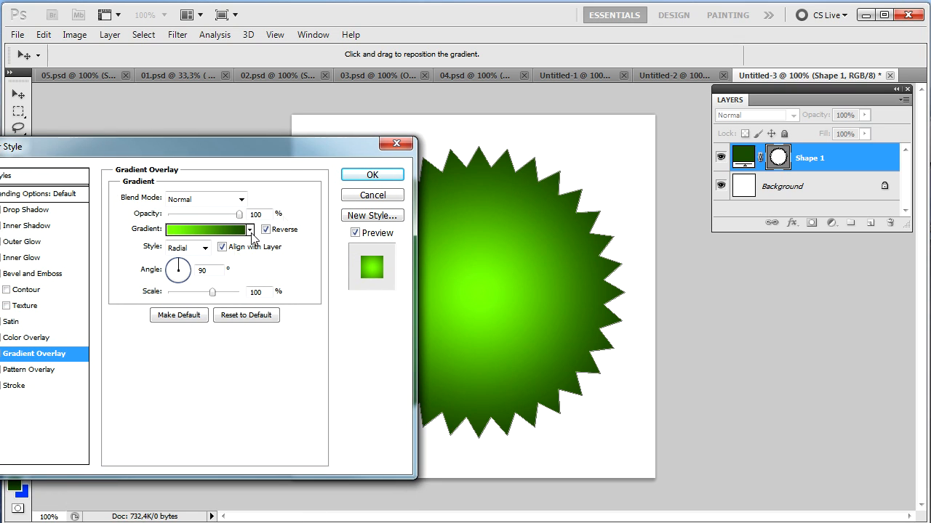
pyautogui.moveTo(213, 292)
pyautogui.mouseDown()
pyautogui.moveTo(242, 293)
pyautogui.moveTo(231, 293)
pyautogui.mouseUp()
pyautogui.click(372, 176)
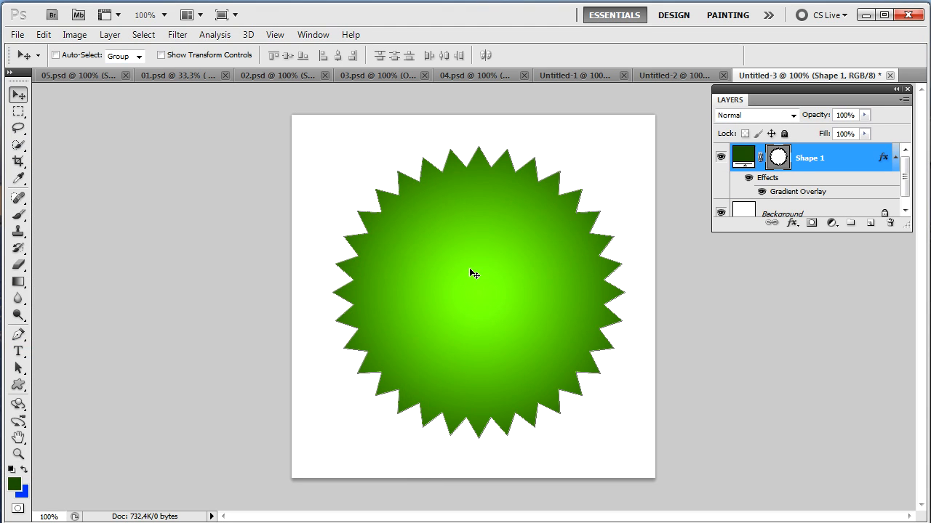
pyautogui.press('t')
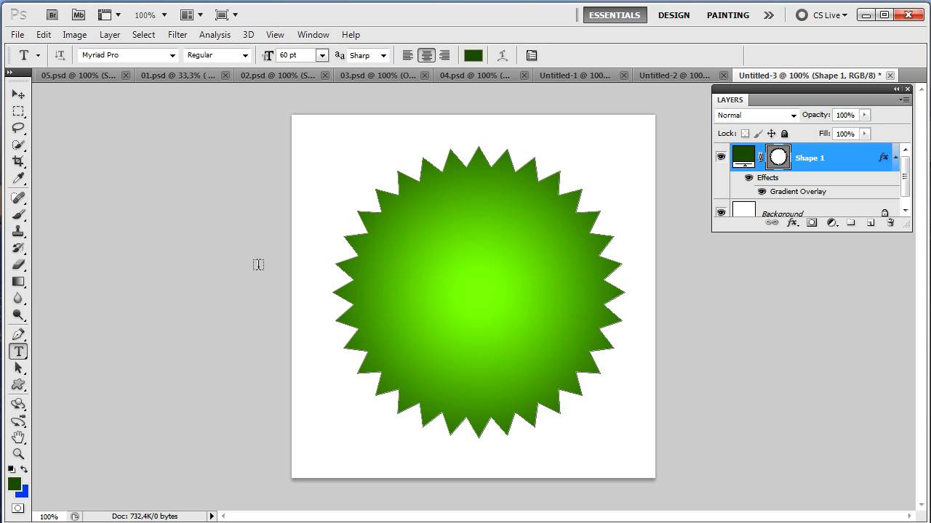
pyautogui.click(331, 161)
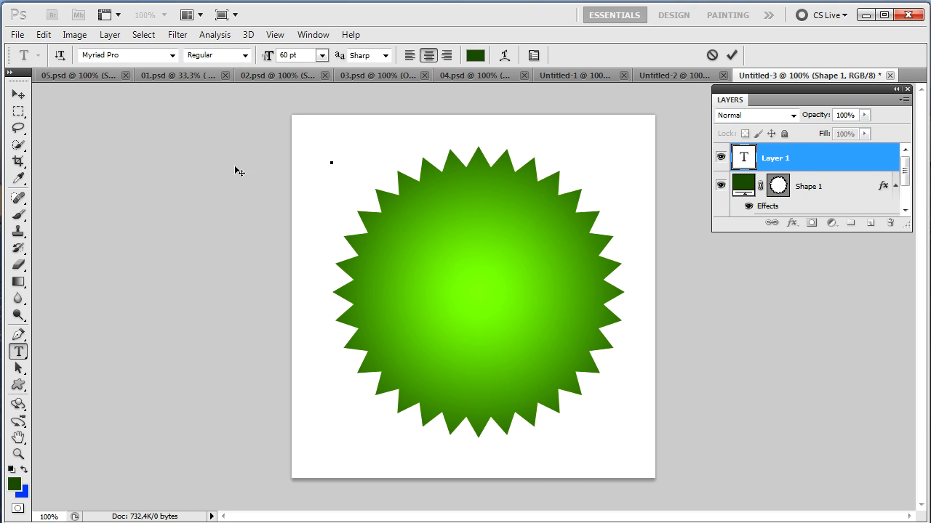
pyautogui.press('Escape')
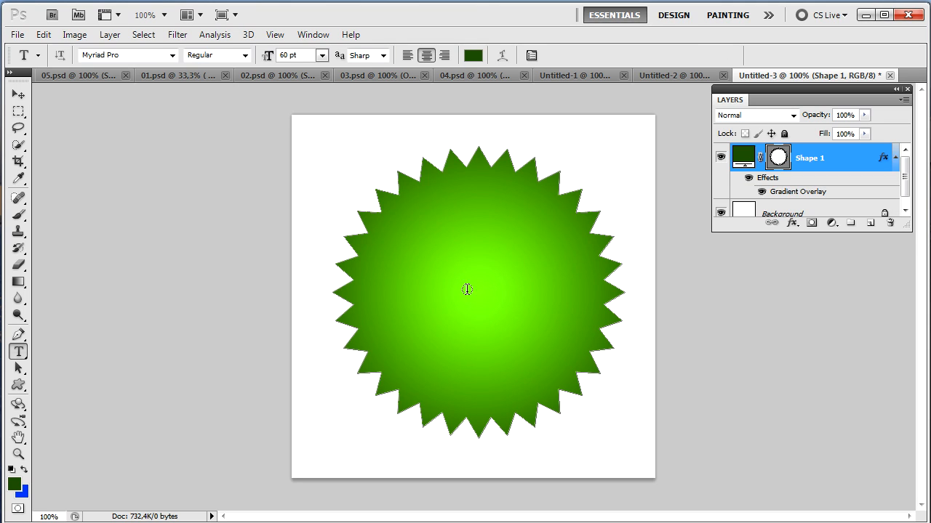
# Enter the placeholder text KSJDKJSKDJKSJDKJSJDSD as area text wrapped inside the starburst's outline
pyautogui.click(467, 290)
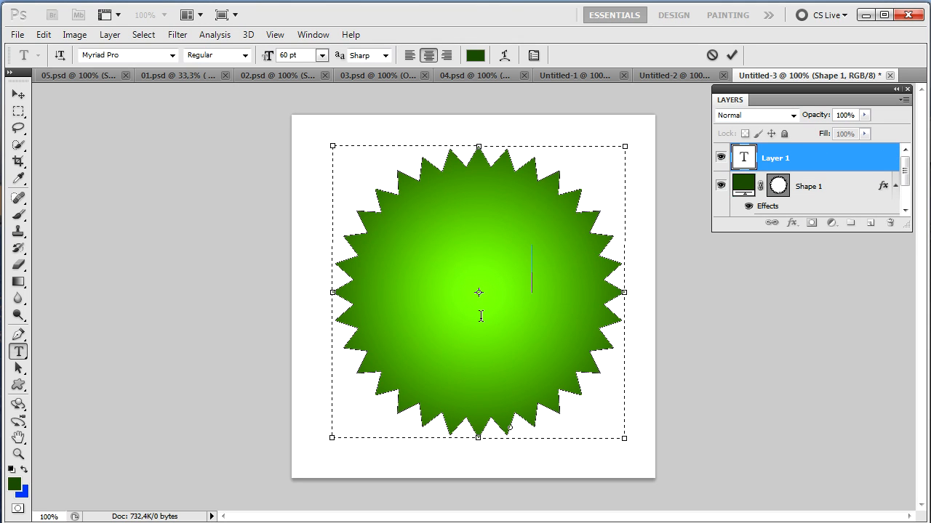
pyautogui.write('KSJDKJSKDJKSJDKJSJDSD')
pyautogui.hotkey('ctrl', 'Return')
pyautogui.click(529, 336)
pyautogui.press('Escape')
# Try extending the placeholder text with more random letters, cancel the edit and delete the text layer
pyautogui.click(511, 316)
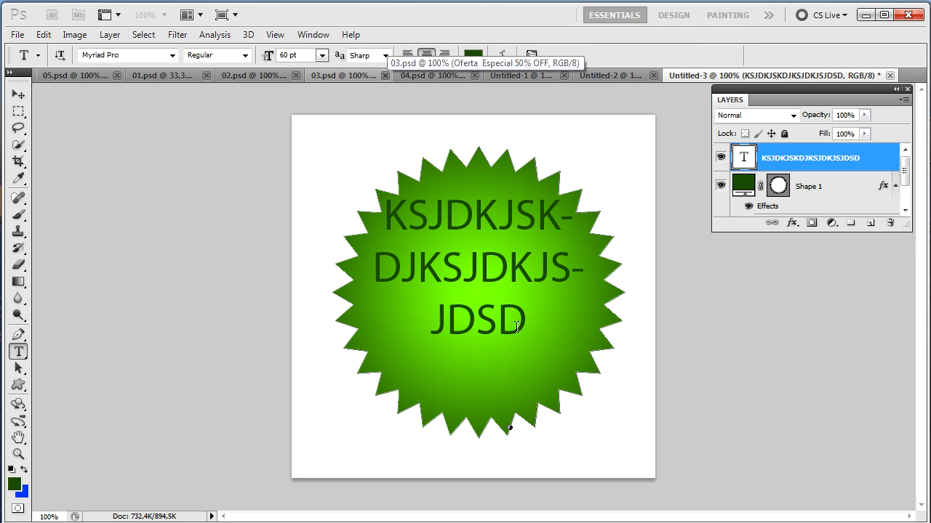
pyautogui.write('DKJKSJD-')
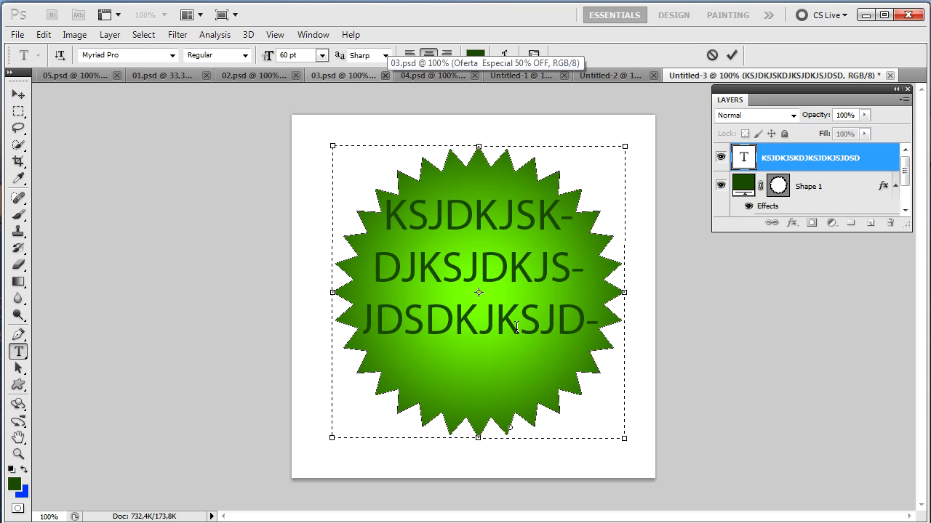
pyautogui.write('KJSKJDJS-')
pyautogui.press('Escape')
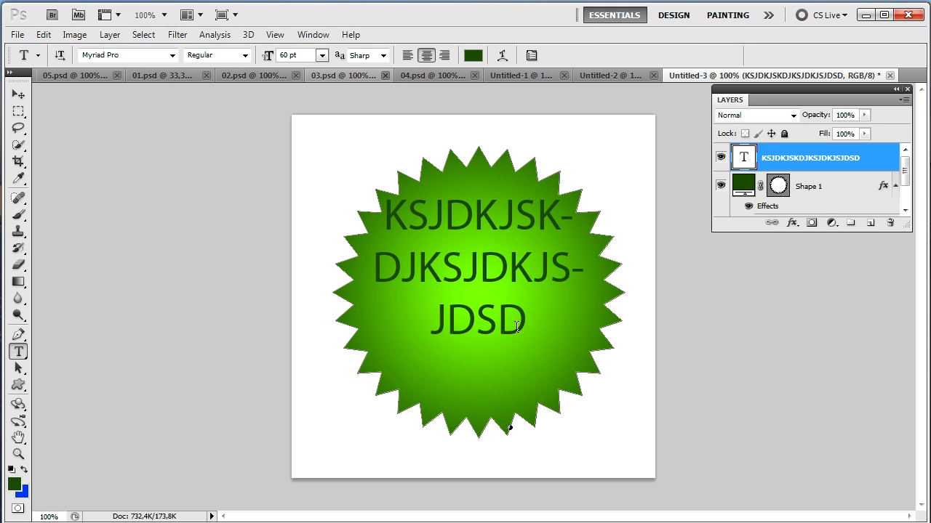
pyautogui.press('Delete')
pyautogui.click(342, 214)
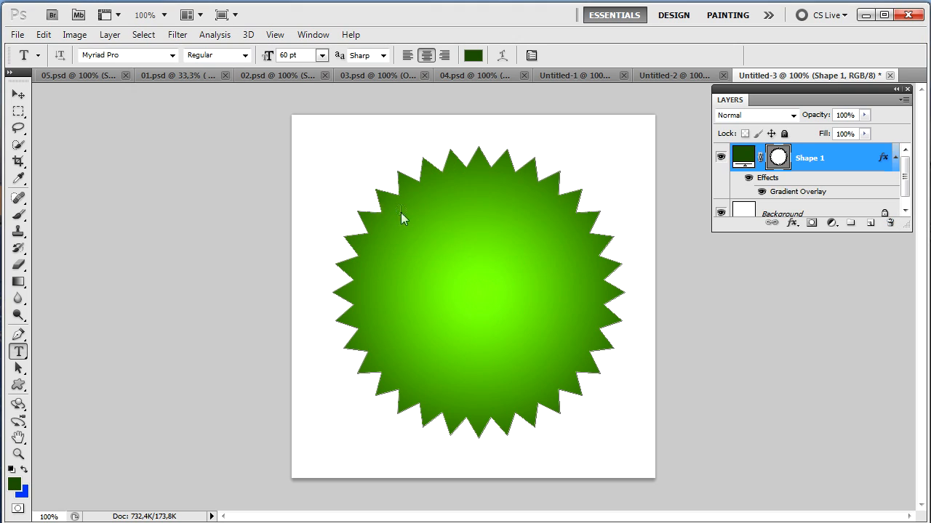
# Start a separate line of text at the canvas's upper left corner, outside the starburst, reading "Promo" without stray accent characters
pyautogui.click(330, 169)
pyautogui.write('pROMO')
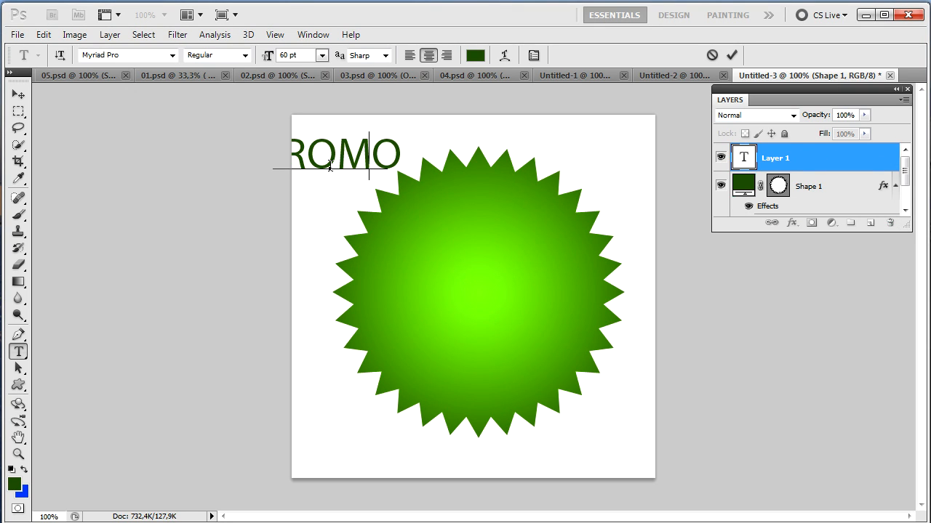
pyautogui.hotkey('ctrl', 'a')
pyautogui.write('Prom')
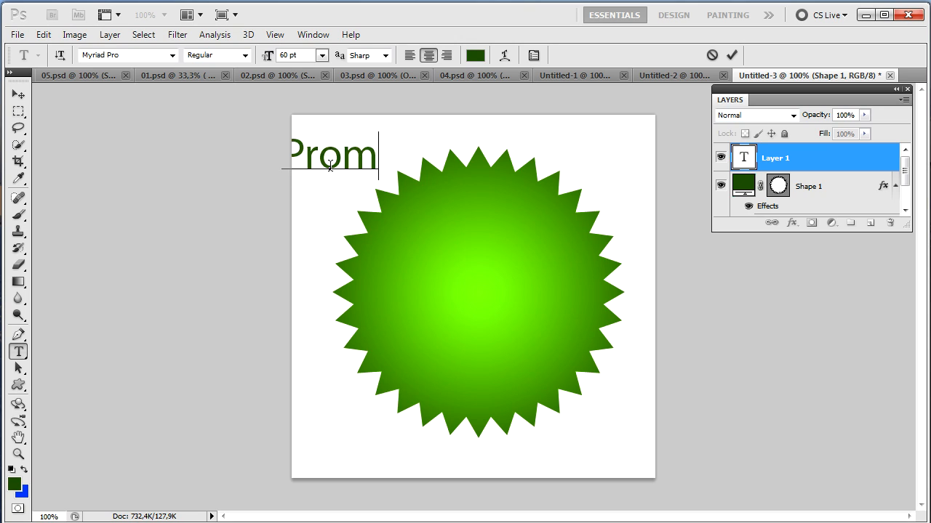
pyautogui.write("o'c~")
pyautogui.press('BackSpace')
pyautogui.press('BackSpace')
pyautogui.press('BackSpace')
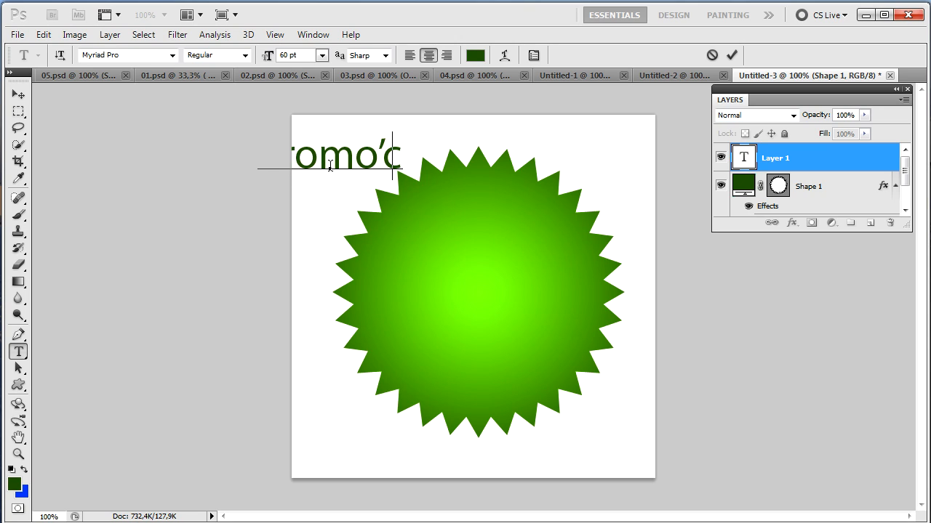
pyautogui.write(';')
pyautogui.press('BackSpace')
pyautogui.write("'c")
pyautogui.press('BackSpace')
pyautogui.press('BackSpace')
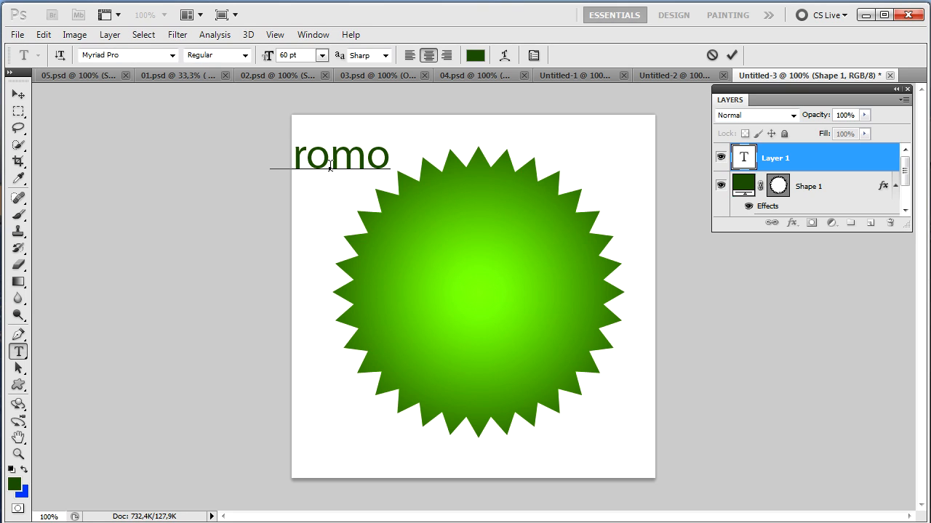
# Complete the text as "Promocao" and move it onto the starburst, just above its centre
pyautogui.write('c~ao')
pyautogui.press('Left')
pyautogui.press('BackSpace')
pyautogui.press('BackSpace')
pyautogui.press('BackSpace')
pyautogui.press('BackSpace')
pyautogui.write('cao')
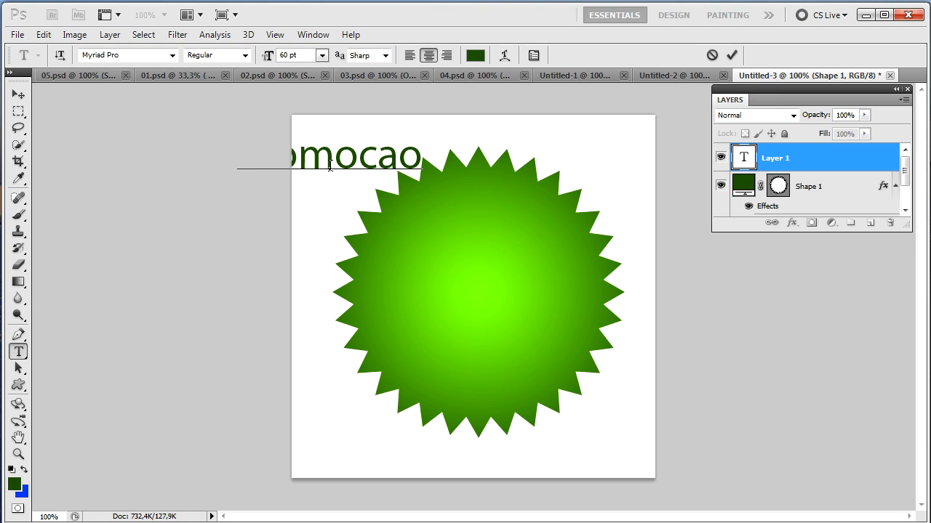
pyautogui.hotkey('ctrl', 'Return')
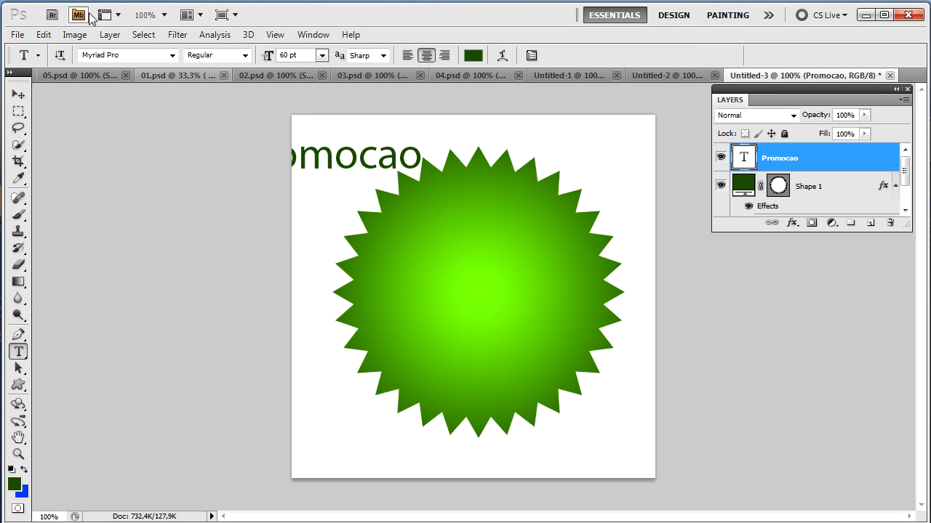
pyautogui.click(18, 95)
pyautogui.moveTo(385, 161); pyautogui.dragTo(527, 264)
# Recolour the whole "Promocao" text white
pyautogui.press('t')
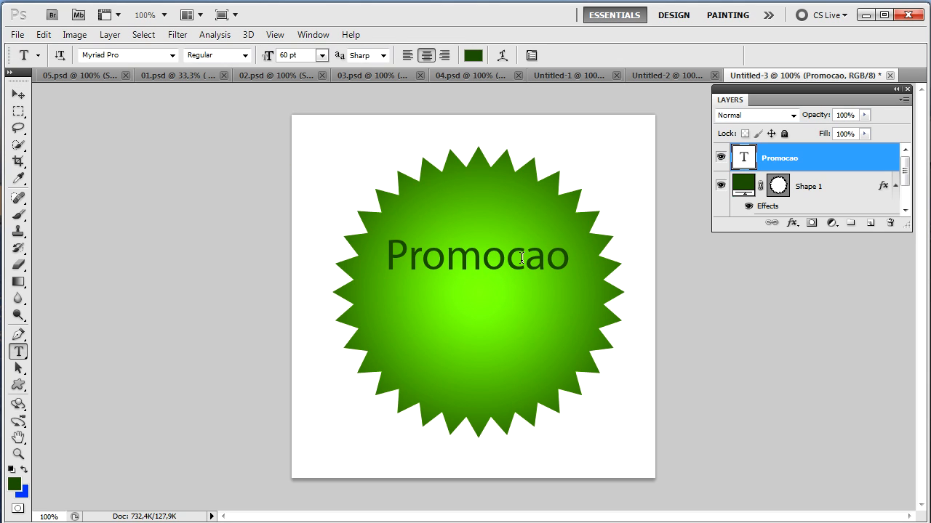
pyautogui.click(506, 262)
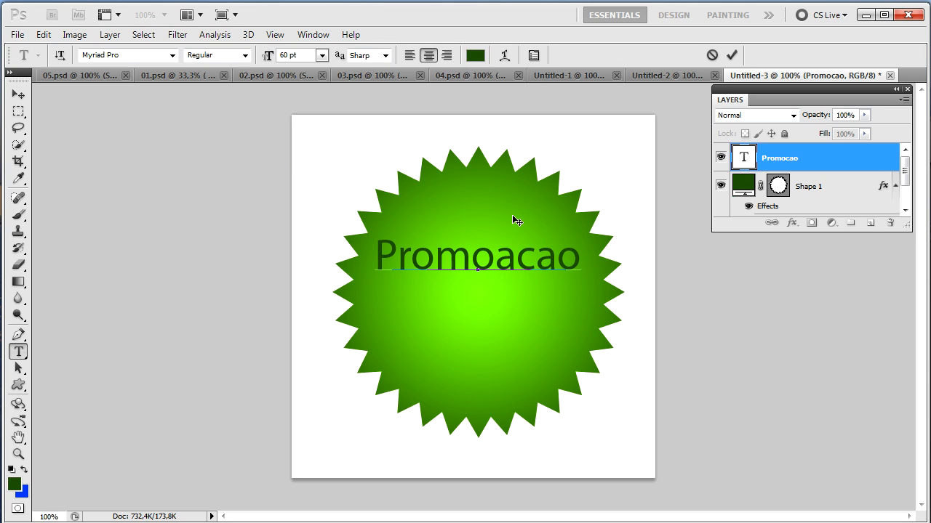
pyautogui.hotkey('ctrl', 'a')
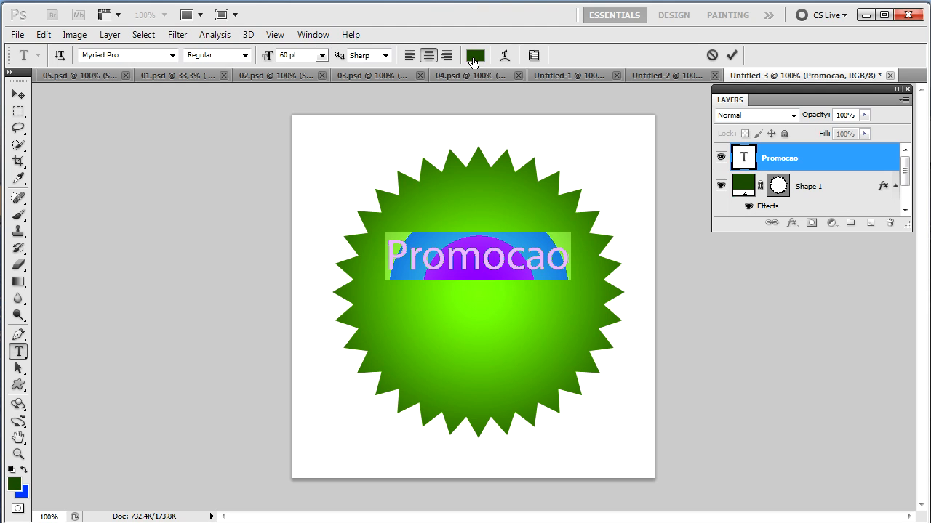
pyautogui.hotkey('ctrl', 'Return')
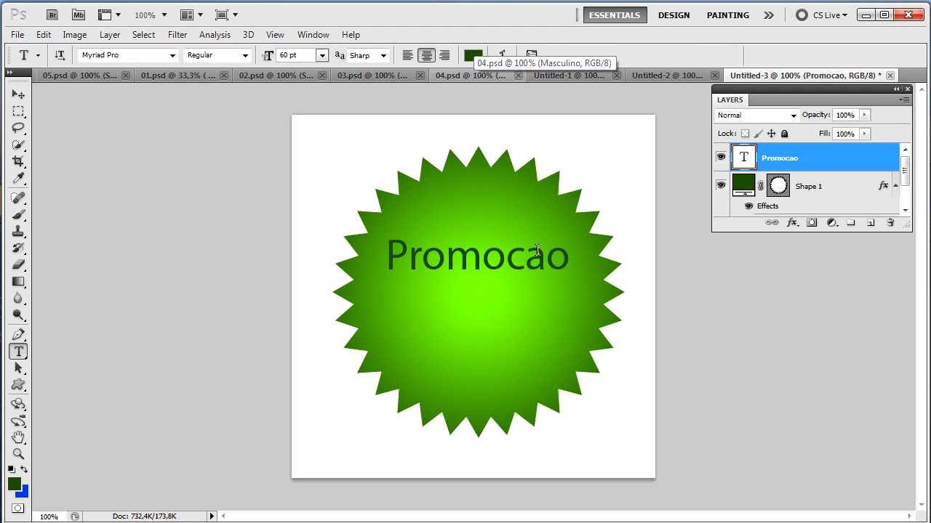
pyautogui.click(522, 268)
pyautogui.hotkey('ctrl', 'a')
pyautogui.click(474, 56)
pyautogui.click(526, 186)
pyautogui.click(796, 173)
pyautogui.hotkey('ctrl', 'Return')
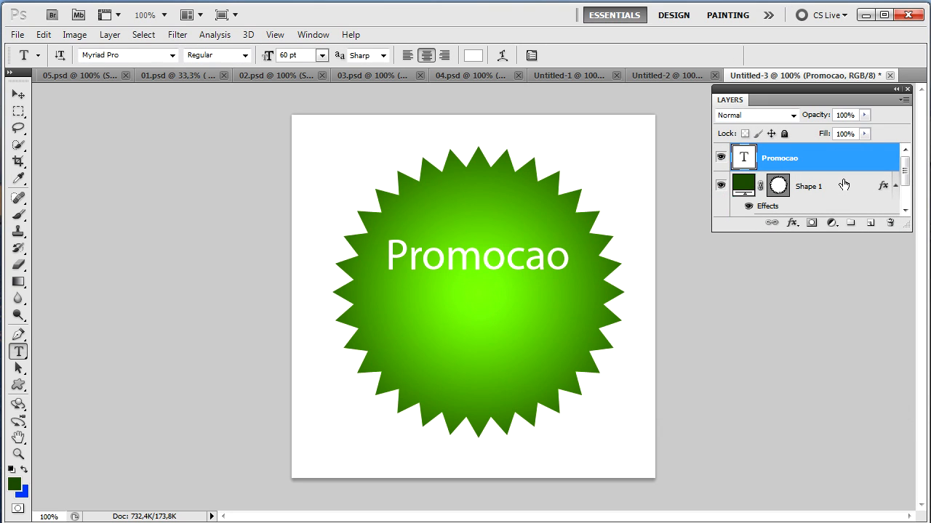
# Move the "Promocao" text slightly upward and scale it up to about 64.31 pt
pyautogui.press('v')
pyautogui.moveTo(547, 265); pyautogui.dragTo(532, 249)
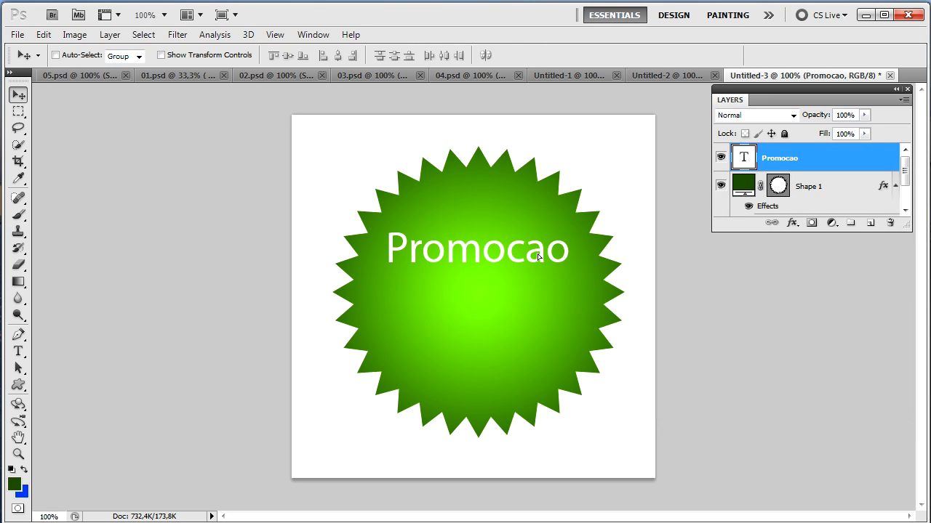
pyautogui.hotkey('ctrl', 't')
pyautogui.moveTo(570, 226)
pyautogui.mouseDown()
pyautogui.moveTo(582, 216)
pyautogui.moveTo(572, 224)
pyautogui.mouseUp()
pyautogui.press('Return')
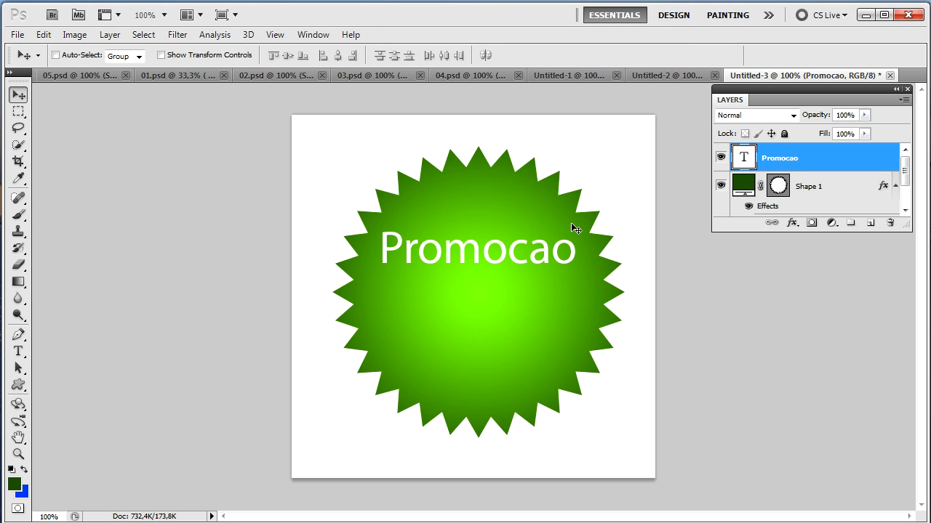
# Add a Drop Shadow and a 1 px black outside Stroke to the "Promocao" text layer
pyautogui.click(791, 222)
pyautogui.click(803, 263)
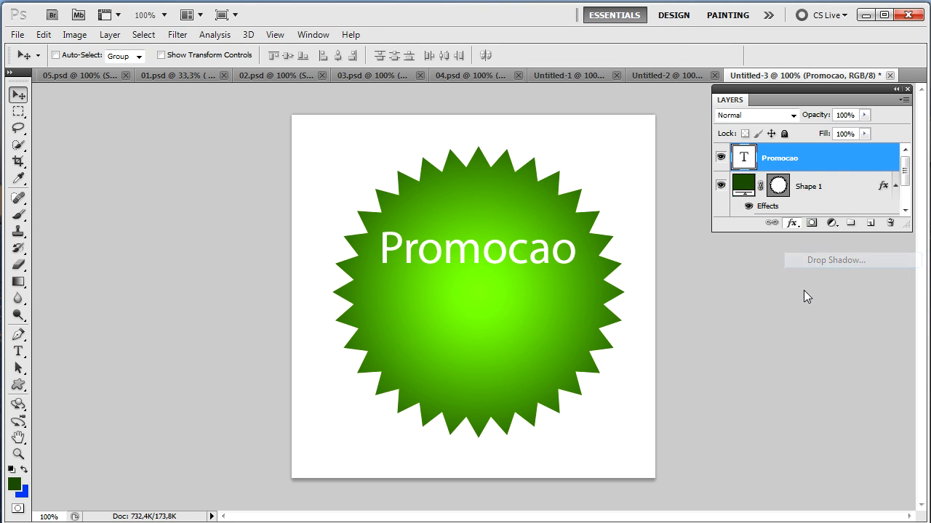
pyautogui.moveTo(626, 146); pyautogui.dragTo(795, 247)
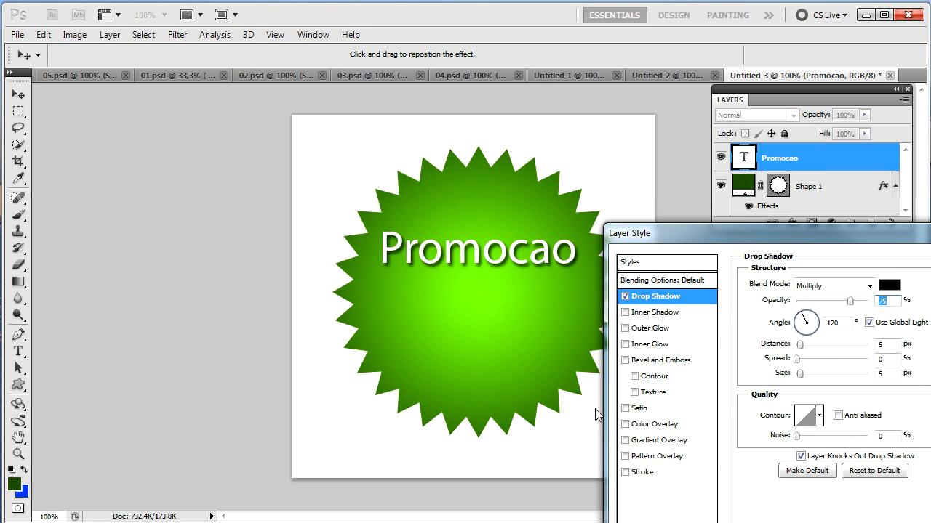
pyautogui.click(640, 474)
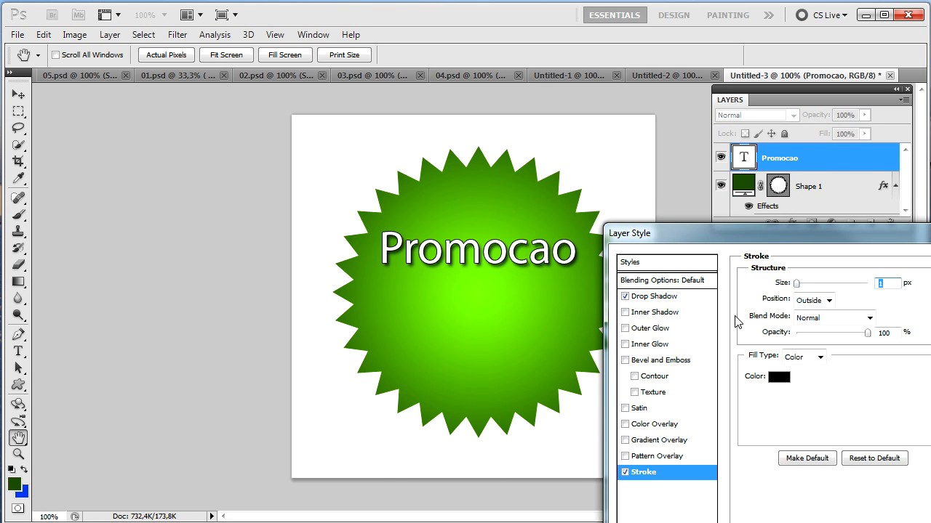
# Reposition the text's drop shadow to a 54° angle and 8 px distance, and accept the layer style
pyautogui.click(644, 297)
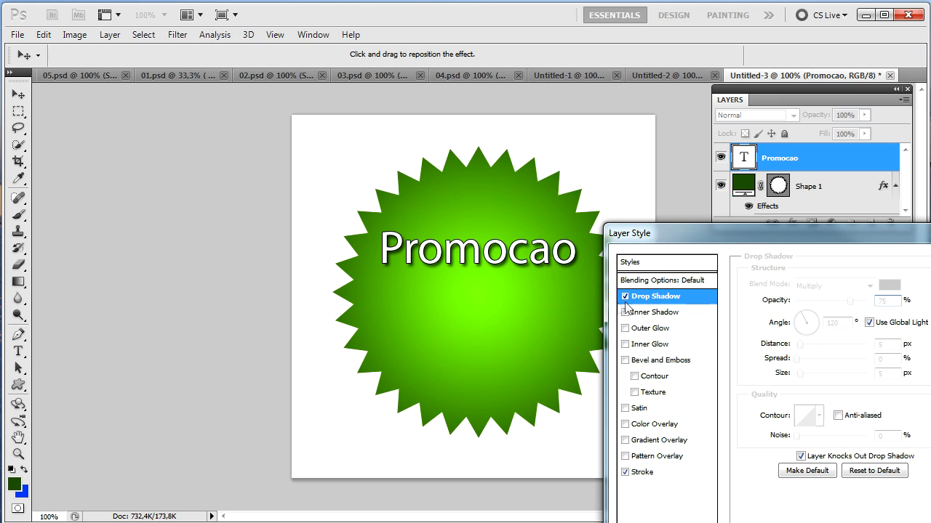
pyautogui.moveTo(491, 263)
pyautogui.mouseDown()
pyautogui.moveTo(502, 256)
pyautogui.moveTo(488, 263)
pyautogui.mouseUp()
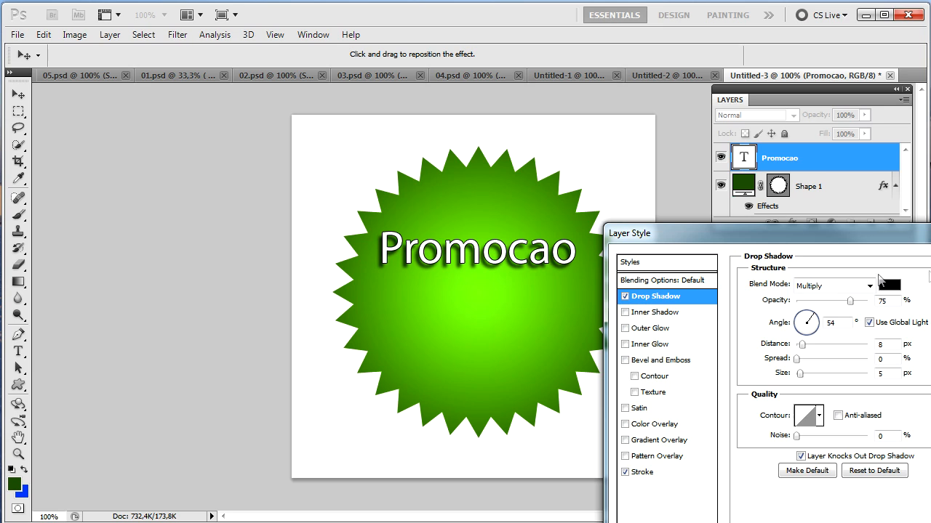
pyautogui.press('Return')
# Try Palace Script MT and Palatino Linotype on the "Promocao" text, and set its font to Showcard Gothic
pyautogui.press('t')
pyautogui.click(494, 255)
pyautogui.doubleClick(496, 255)
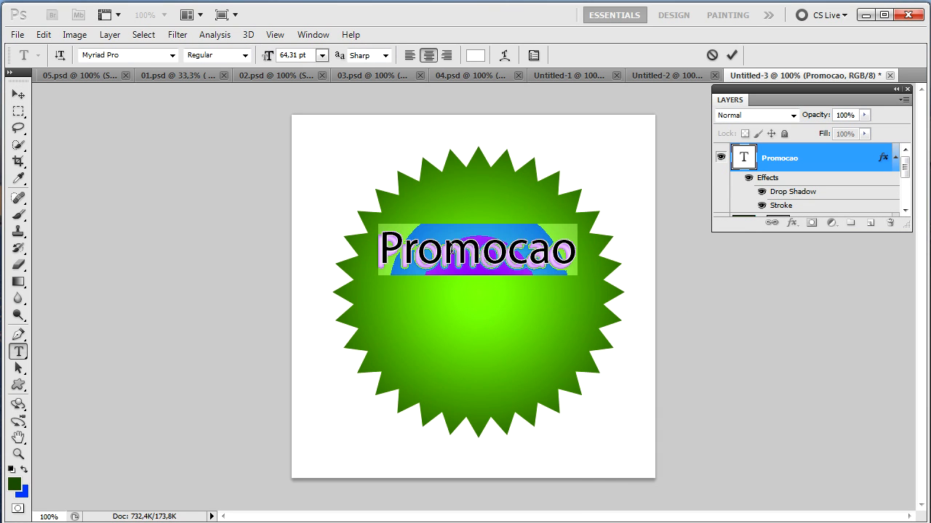
pyautogui.click(173, 55)
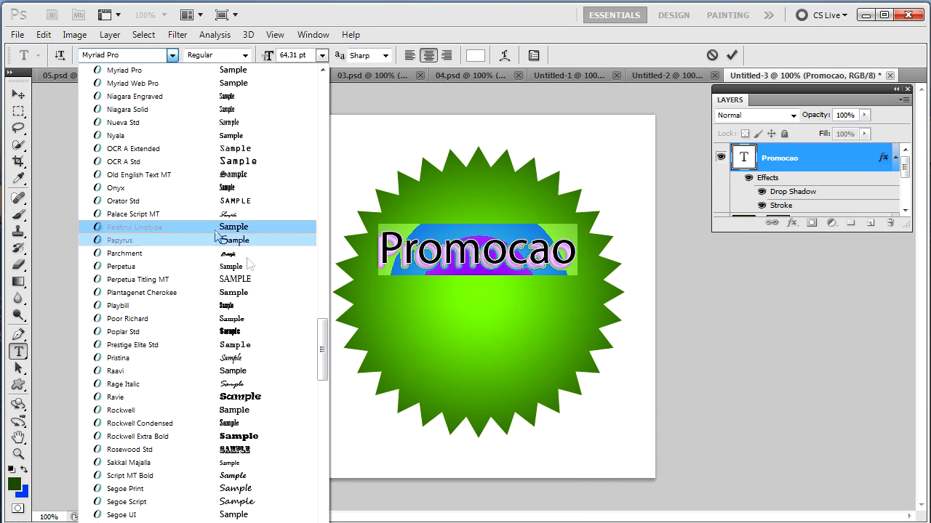
pyautogui.click(286, 215)
pyautogui.click(173, 56)
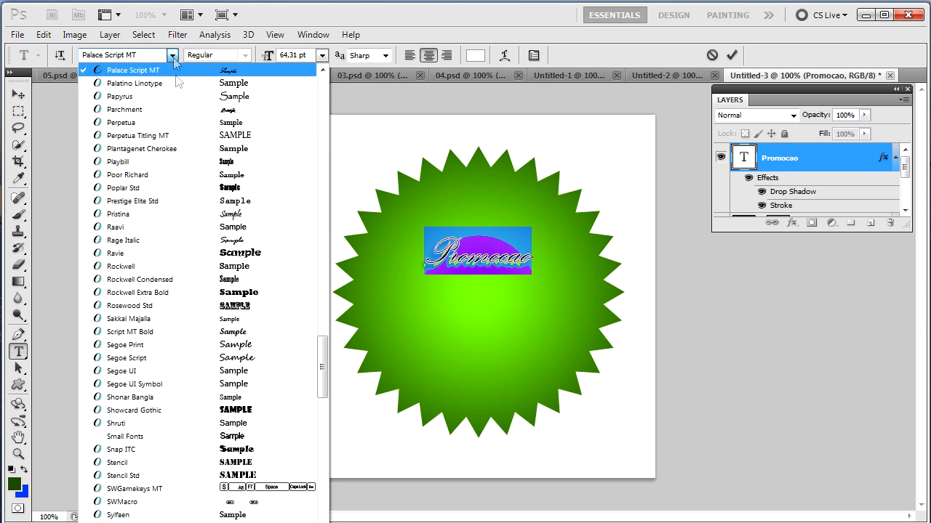
pyautogui.click(247, 85)
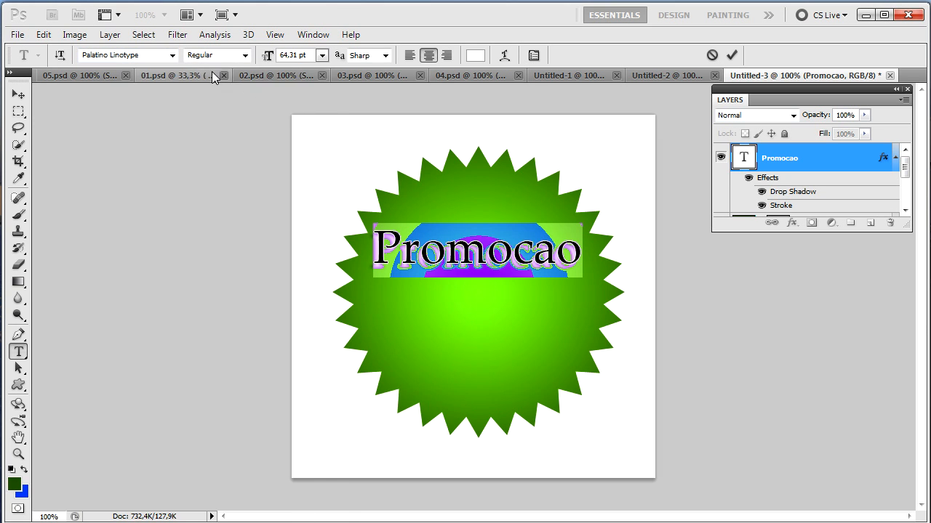
pyautogui.click(173, 55)
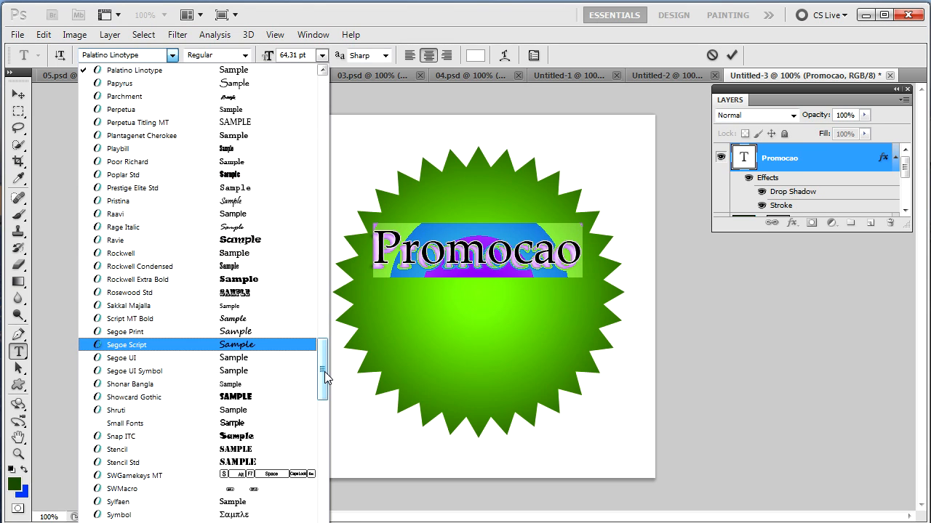
pyautogui.click(302, 399)
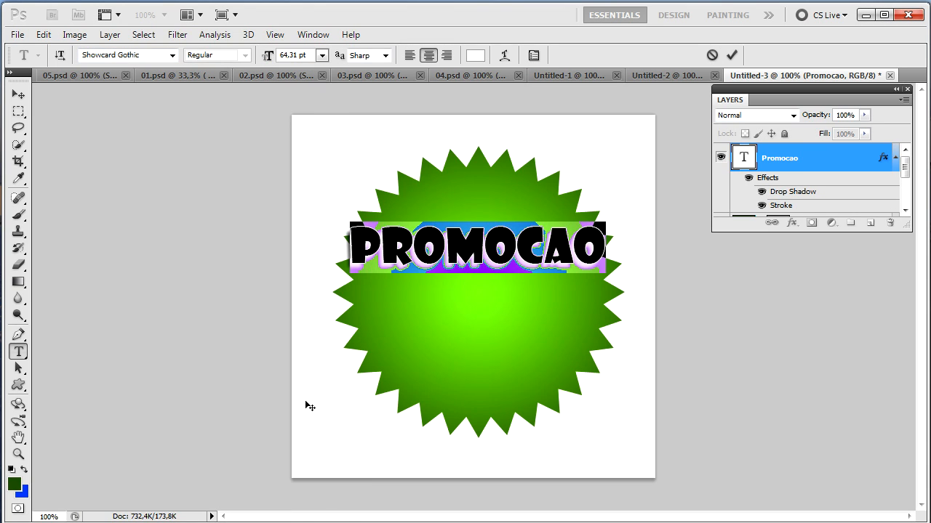
# Scale the "Promocao" text down to about 51.64 pt and reposition it in the upper half of the starburst
pyautogui.click(468, 426)
pyautogui.press('v')
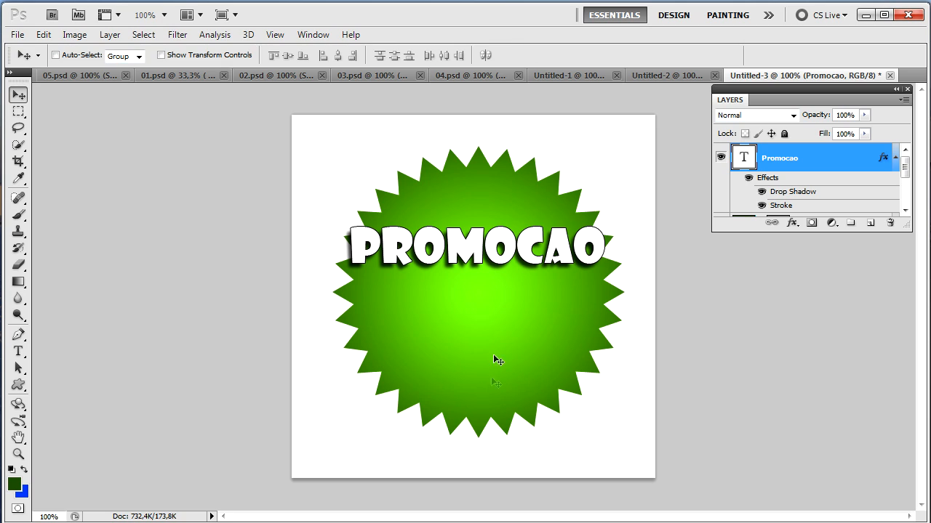
pyautogui.moveTo(497, 294); pyautogui.dragTo(493, 309)
pyautogui.hotkey('ctrl', 't')
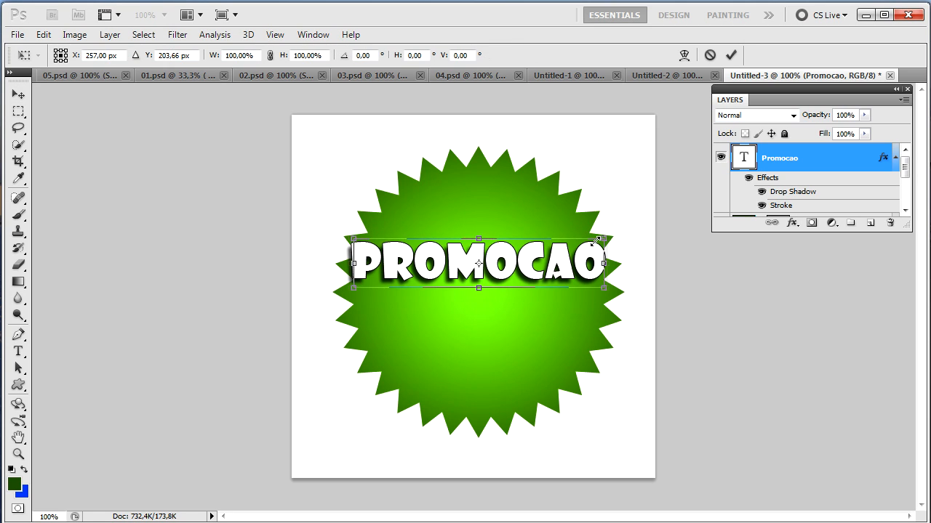
pyautogui.moveTo(598, 240); pyautogui.dragTo(583, 243)
pyautogui.press('Return')
pyautogui.moveTo(534, 264); pyautogui.dragTo(534, 246)
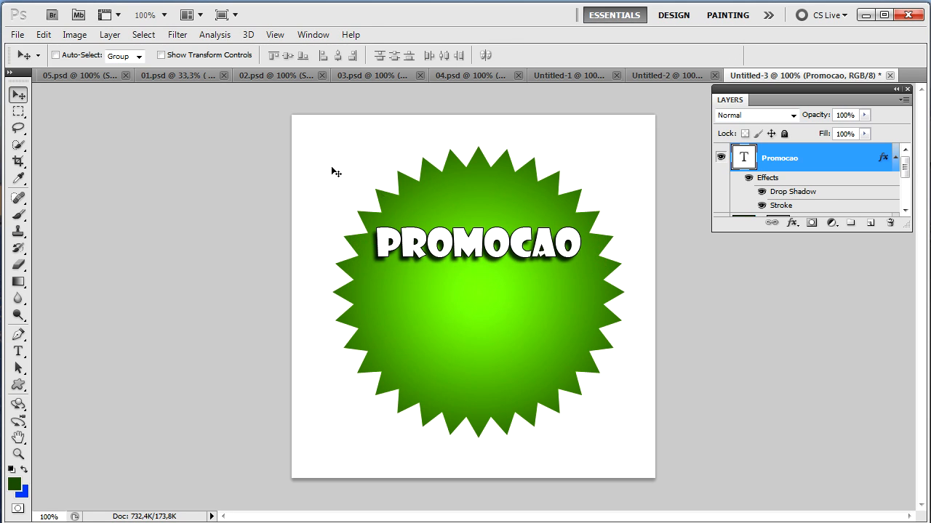
# Convert the locked Background into a regular layer and delete it so the canvas behind the seal is transparent
pyautogui.moveTo(907, 227); pyautogui.dragTo(909, 312)
pyautogui.doubleClick(836, 285)
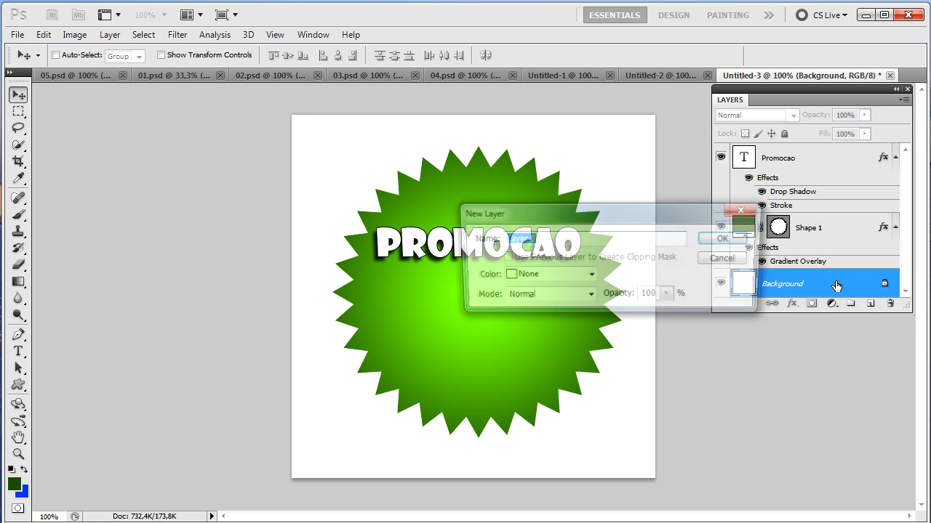
pyautogui.click(727, 240)
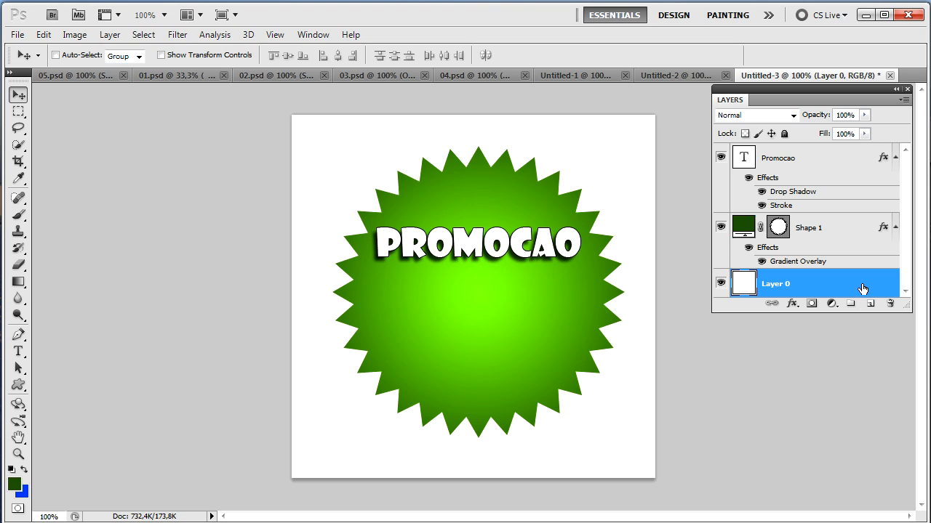
pyautogui.press('Delete')
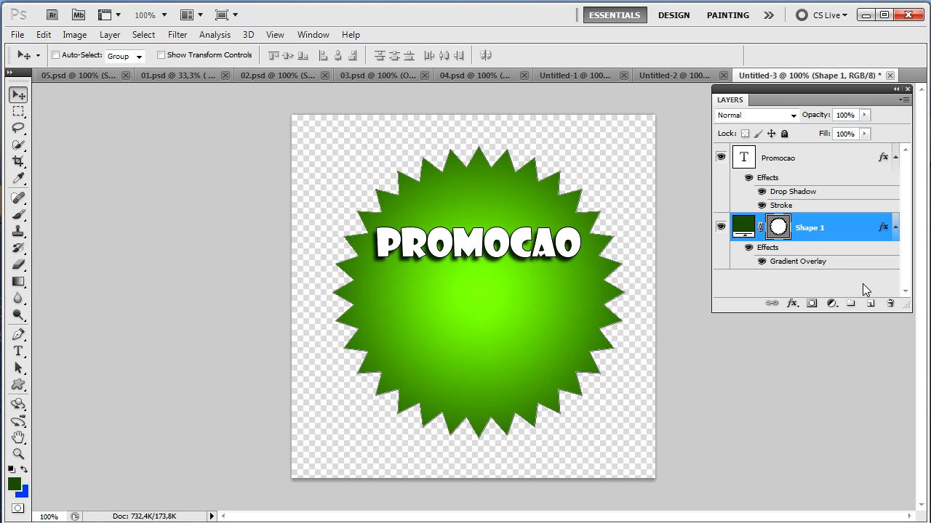
# Duplicate the "Promocao" text into the lower part of the starburst and replace the copy's wording with "50%"
pyautogui.rightClick(511, 240)
pyautogui.click(516, 244)
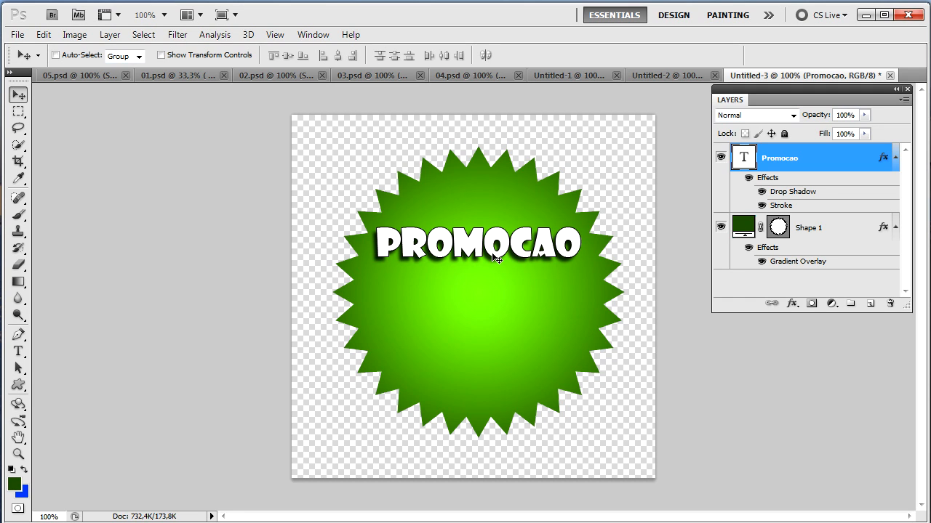
pyautogui.moveTo(495, 258); pyautogui.dragTo(502, 362)
pyautogui.press('t')
pyautogui.click(501, 337)
pyautogui.hotkey('ctrl', 'a')
pyautogui.write('50')
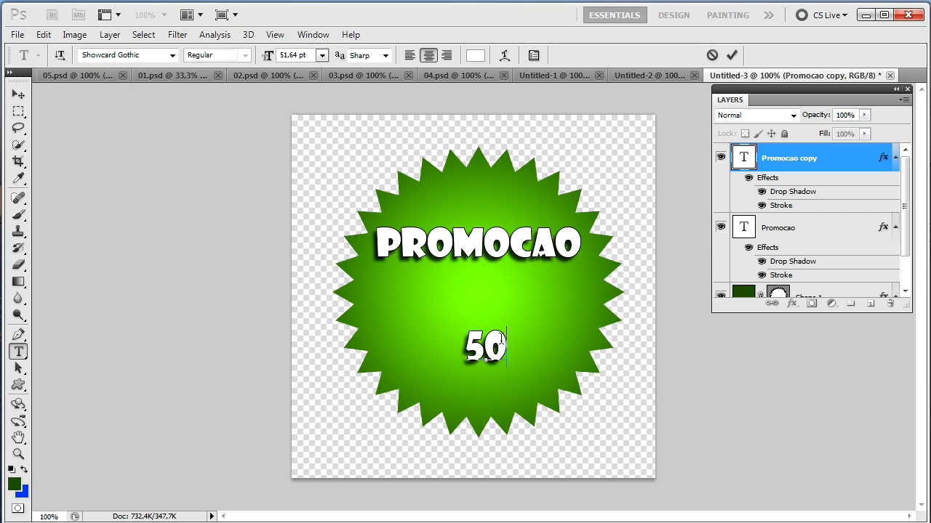
pyautogui.write('%')
pyautogui.hotkey('ctrl', 'Return')
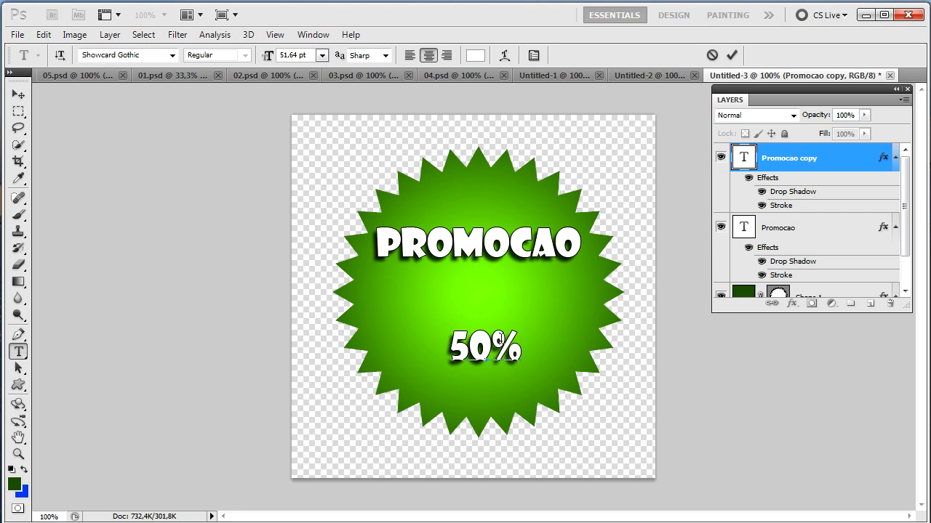
# Extend the "50%" text to "50% DE DESCONTO", with "DE DESCONTO" on a second line
pyautogui.click(499, 340)
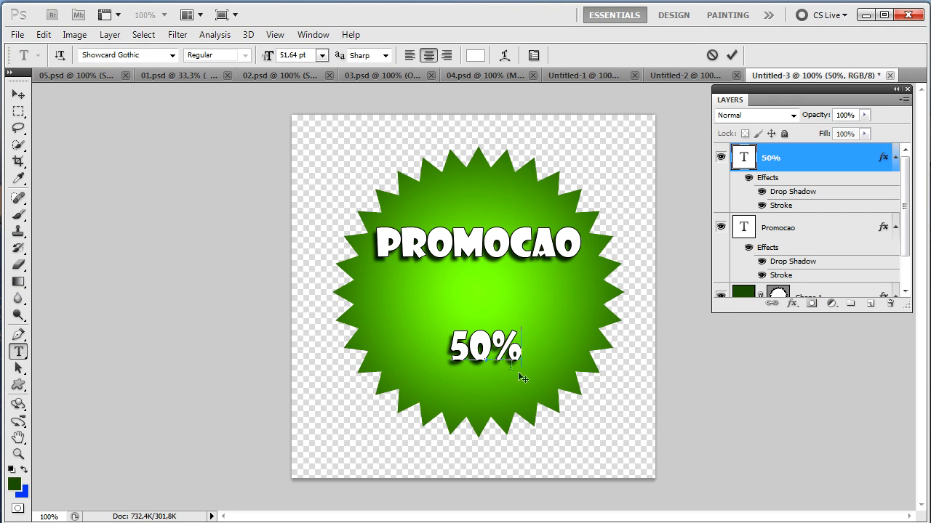
pyautogui.write('DE')
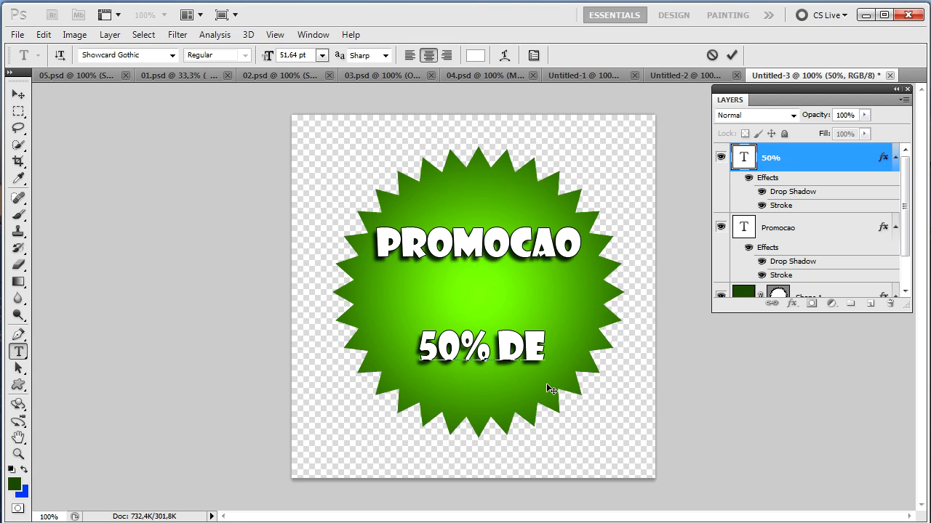
pyautogui.write(' DES')
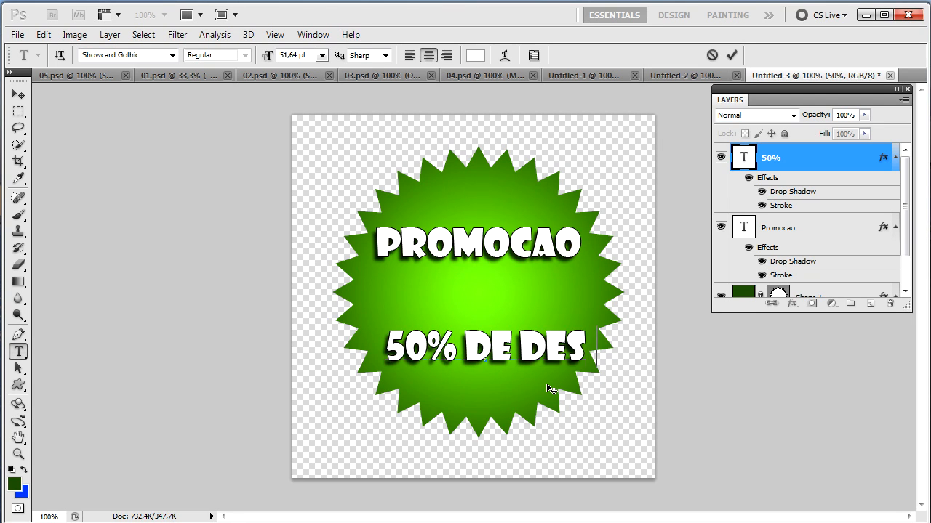
pyautogui.write('CONTO')
pyautogui.hotkey('ctrl', 'a')
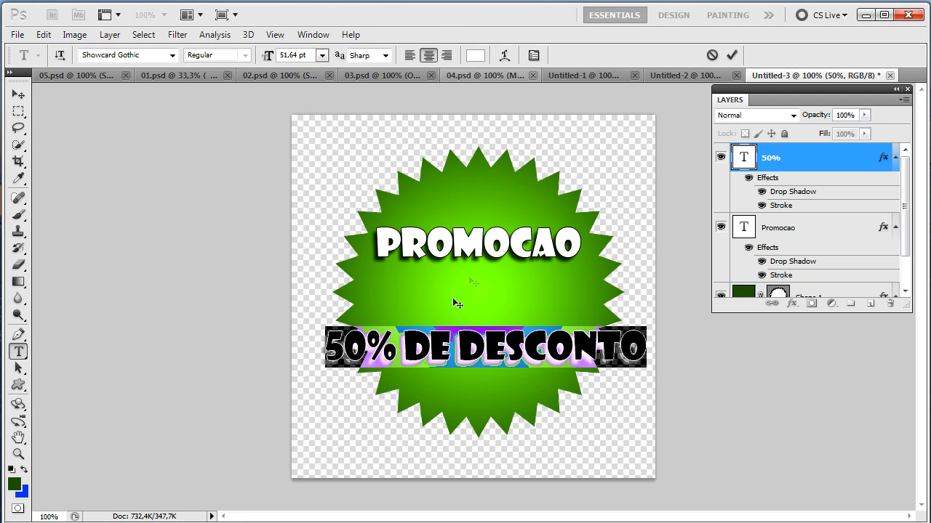
pyautogui.click(400, 351)
pyautogui.press('Return')
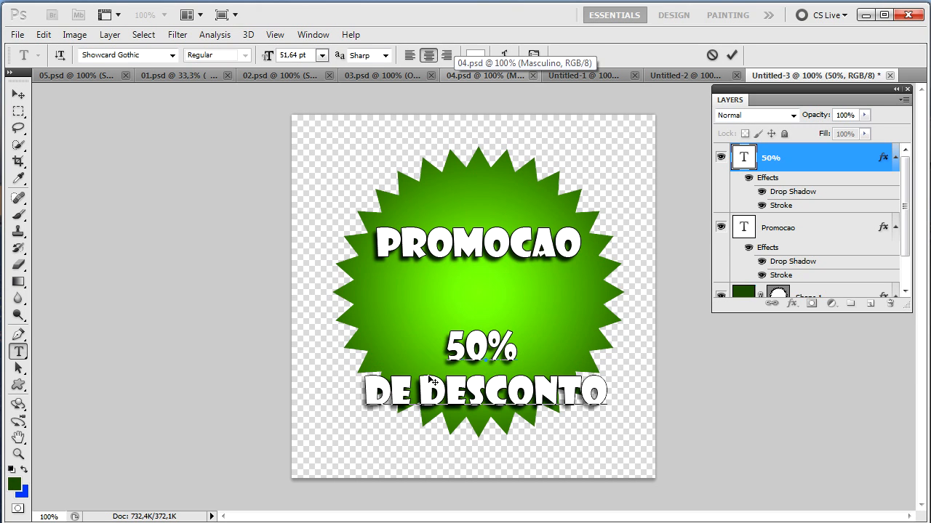
pyautogui.hotkey('ctrl', 'Return')
# Move the "50% DE DESCONTO" text up beneath "Promocao" and scale it down to fit inside the starburst
pyautogui.press('v')
pyautogui.moveTo(462, 383); pyautogui.dragTo(462, 321)
pyautogui.hotkey('ctrl', 't')
pyautogui.moveTo(616, 349); pyautogui.dragTo(576, 343)
pyautogui.press('Return')
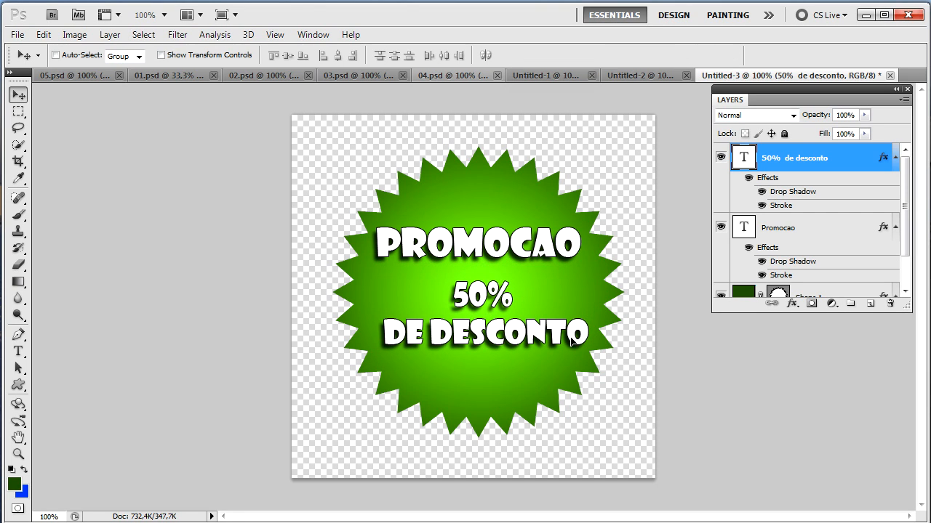
# Merge both text layers and the starburst shape layer into one layer, and undo the merge
pyautogui.keyDown('shift'); pyautogui.click(805, 230); pyautogui.keyUp('shift')
pyautogui.keyDown('shift'); pyautogui.click(807, 293); pyautogui.keyUp('shift')
pyautogui.hotkey('ctrl', 'e')
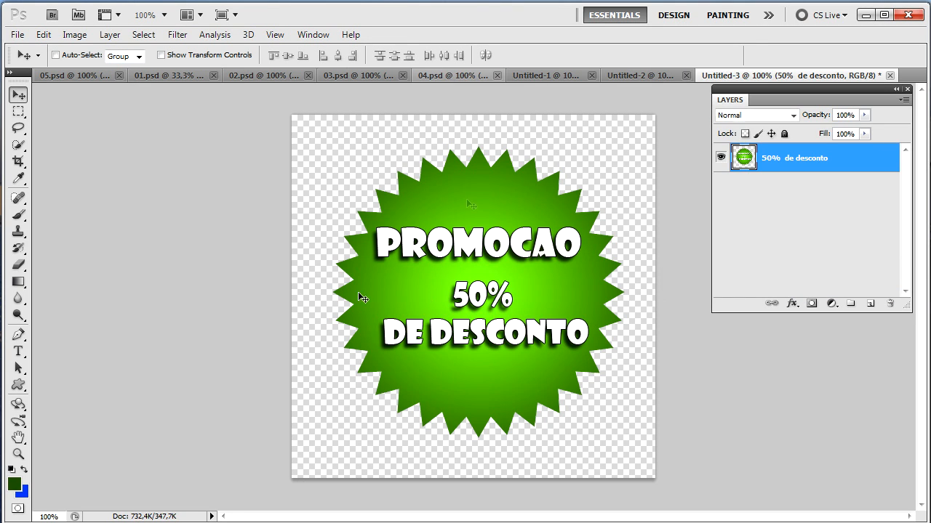
pyautogui.hotkey('ctrl', 'z')
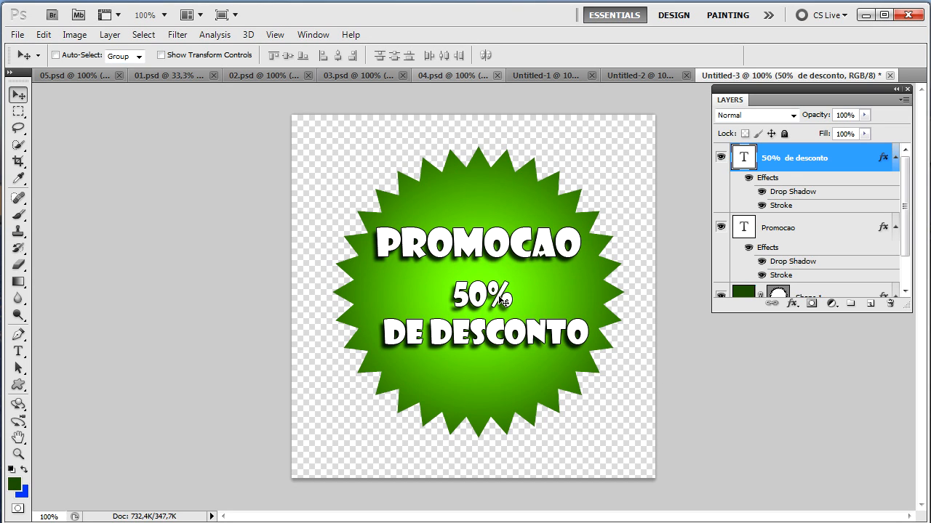
# Switch to the 05.psd landscape document and collapse the floating Layers palette
pyautogui.hotkey('ctrl', 'Tab')
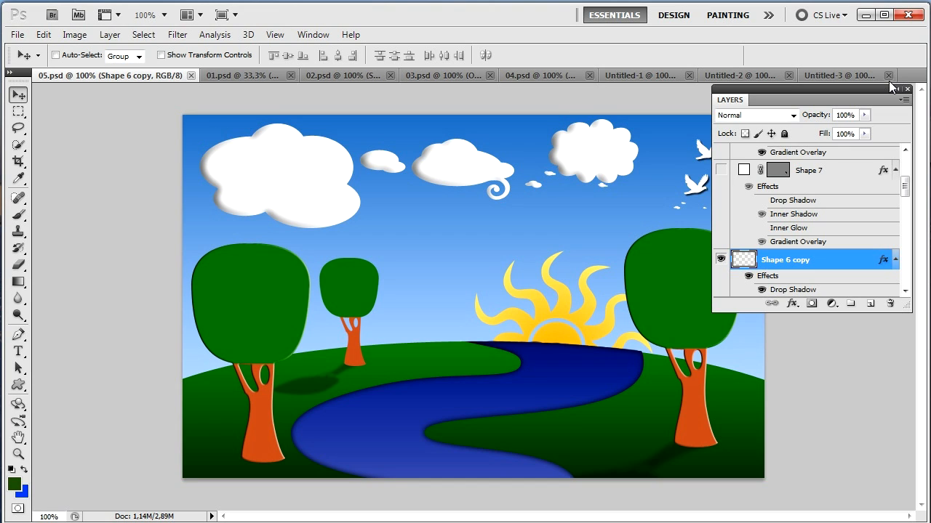
pyautogui.doubleClick(891, 87)
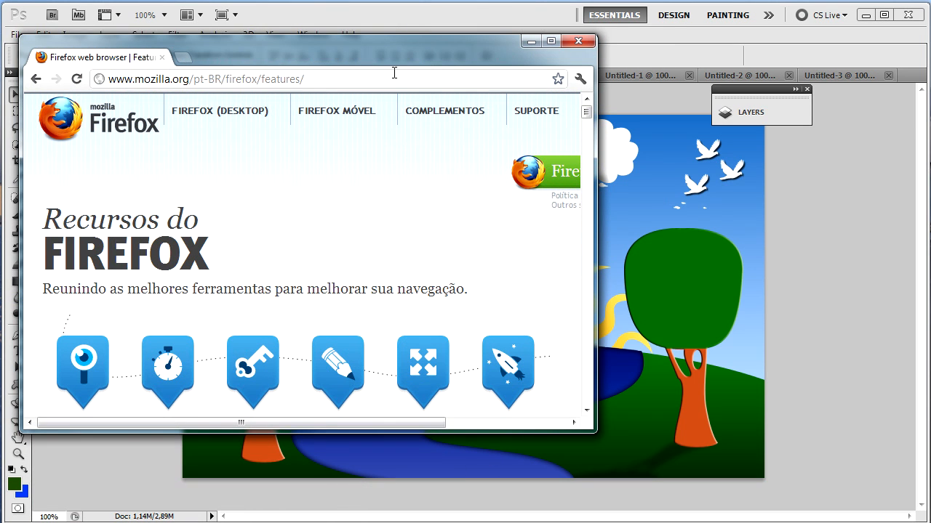
# Switch to the web browser, load deviantart.com and enlarge the browser window to nearly fill the screen
pyautogui.click(394, 72)
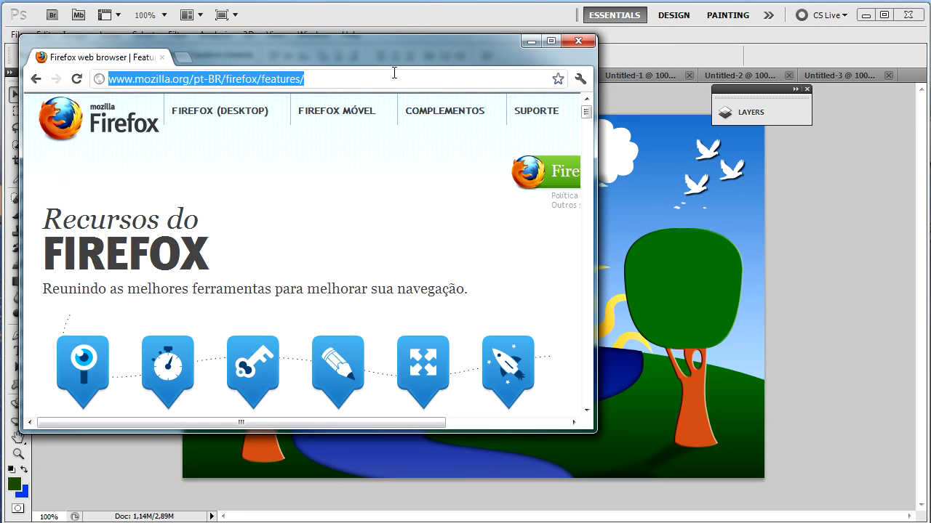
pyautogui.write('deviantart.com')
pyautogui.press('Return')
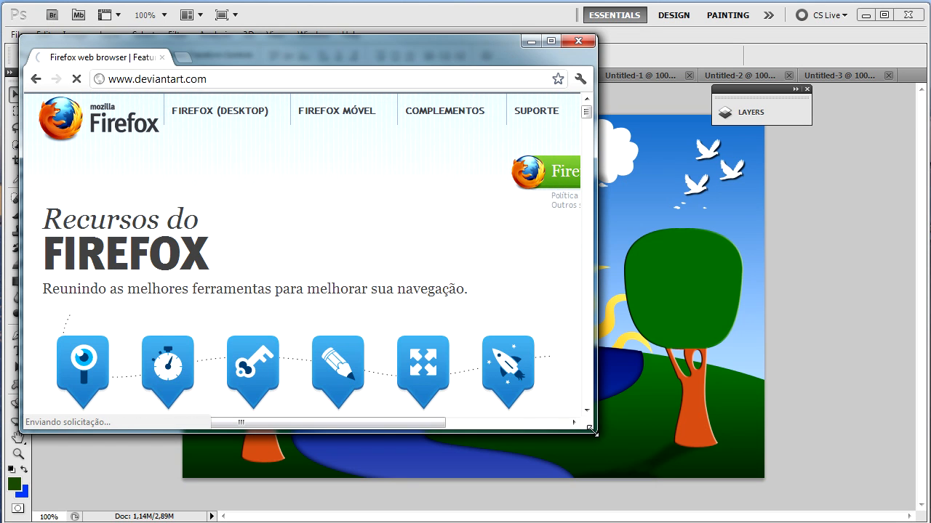
pyautogui.moveTo(598, 439); pyautogui.dragTo(917, 514)
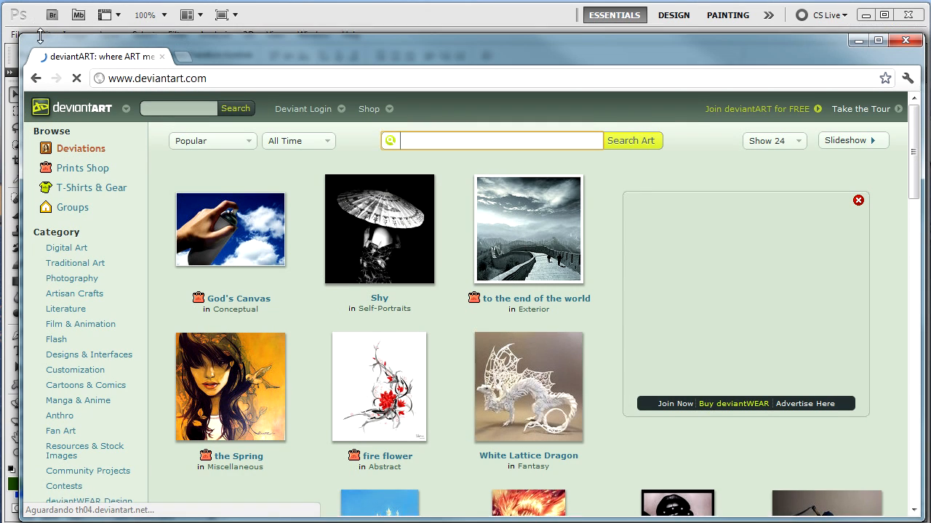
pyautogui.moveTo(40, 36); pyautogui.dragTo(41, 10)
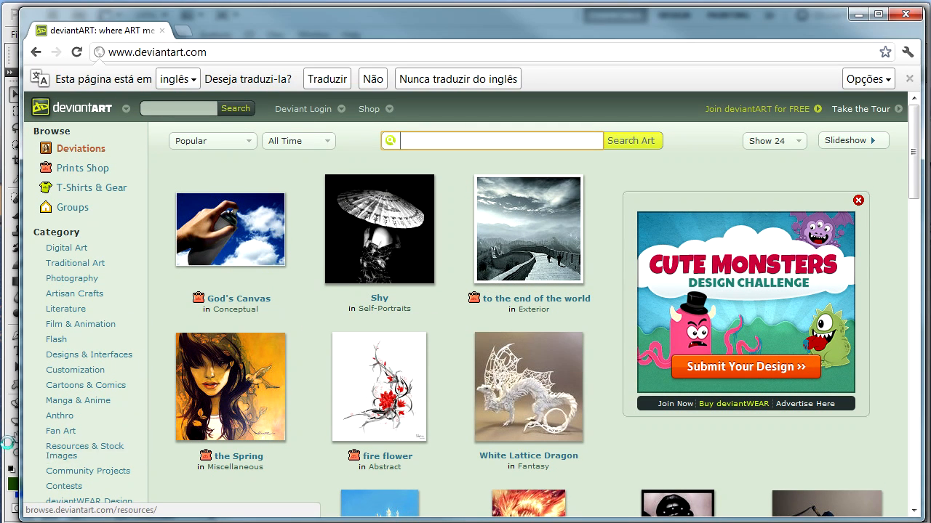
# Open Photoshop Custom Shapes within Resources & Stock Images, Application Resources, and keep the time range at All Time
pyautogui.click(75, 459)
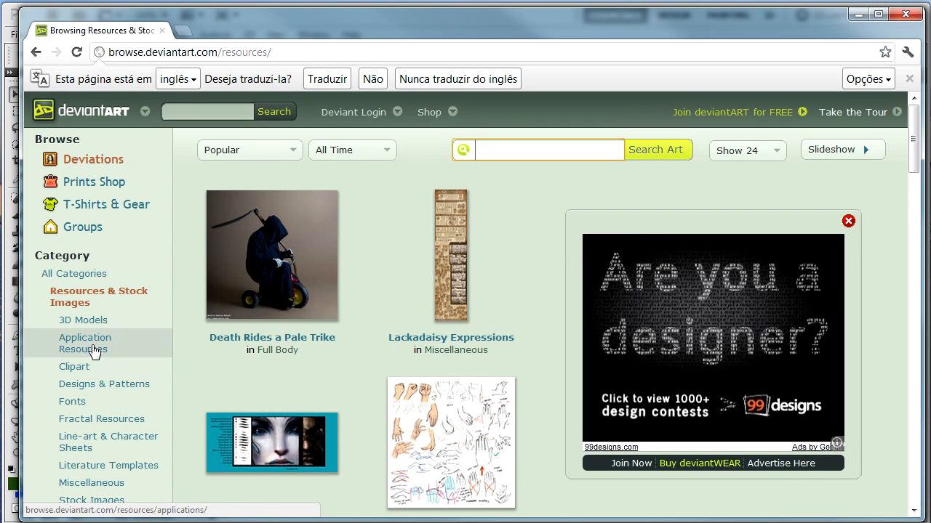
pyautogui.click(93, 352)
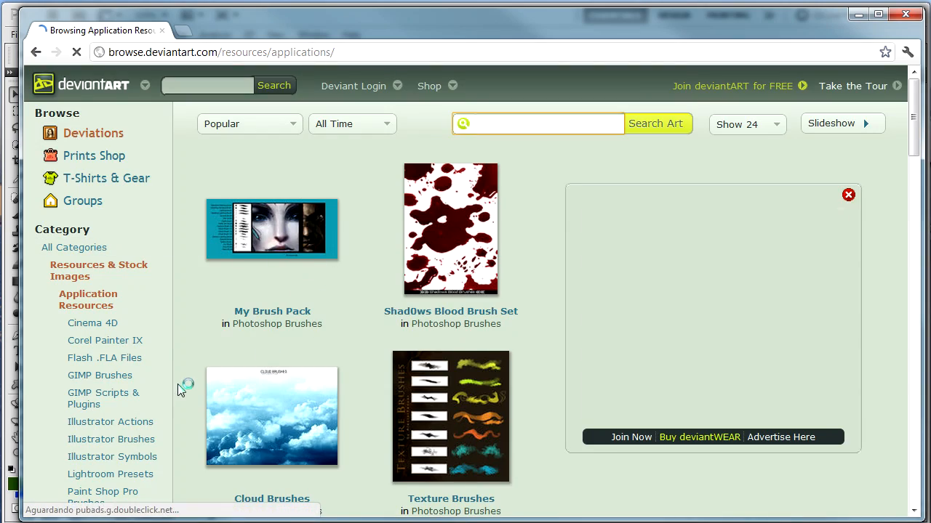
pyautogui.scroll(-3, 177, 384)
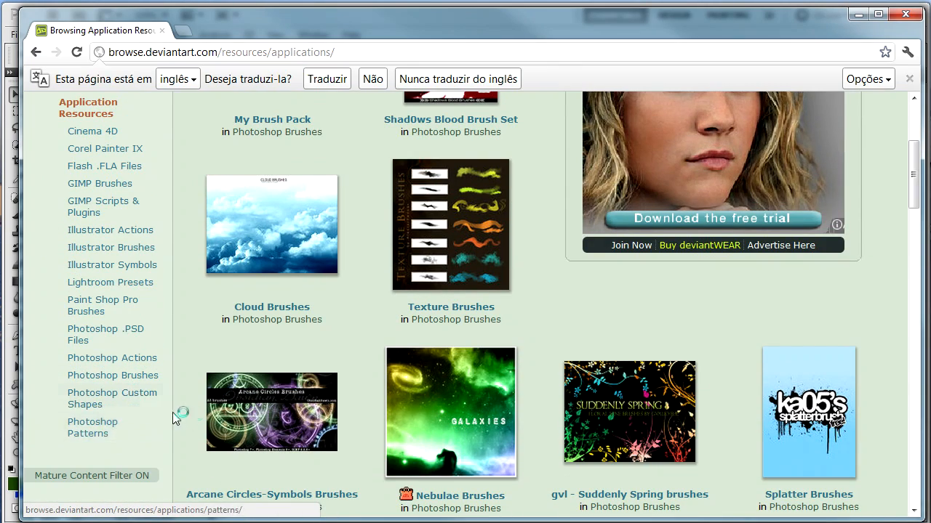
pyautogui.click(125, 411)
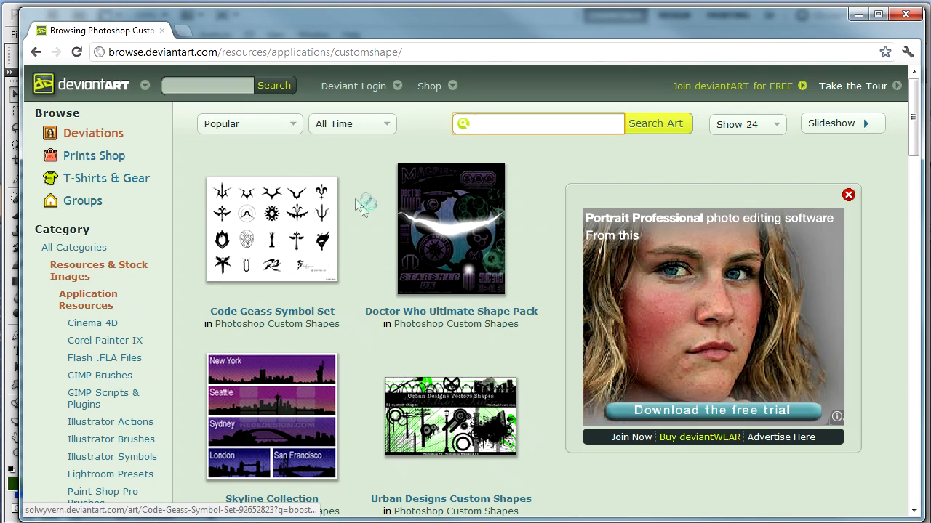
pyautogui.click(324, 150)
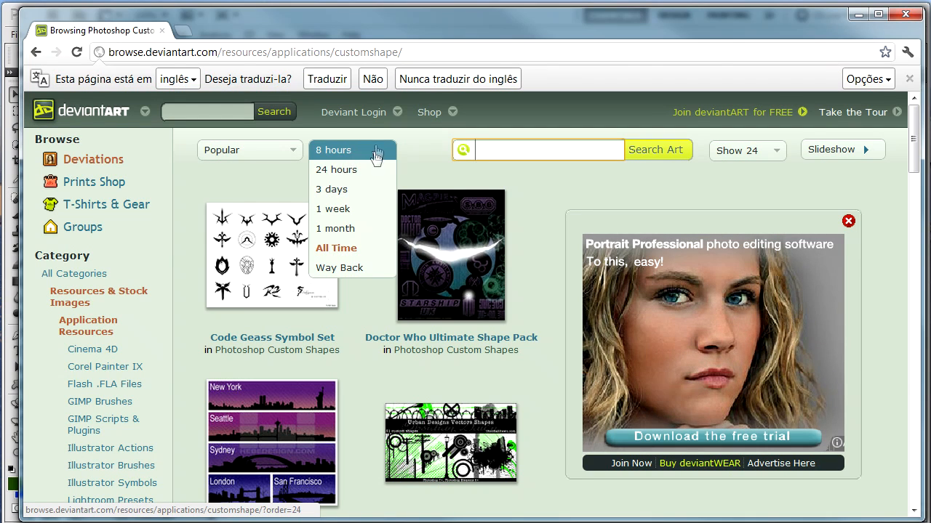
pyautogui.click(348, 251)
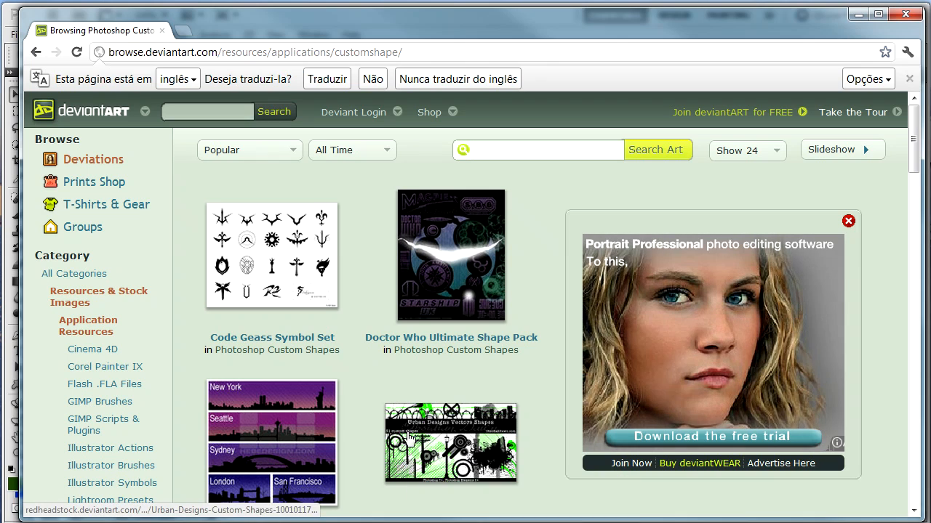
# Look through the popular custom shape packs and open the next page of the listing
pyautogui.scroll(-1, 374, 401)
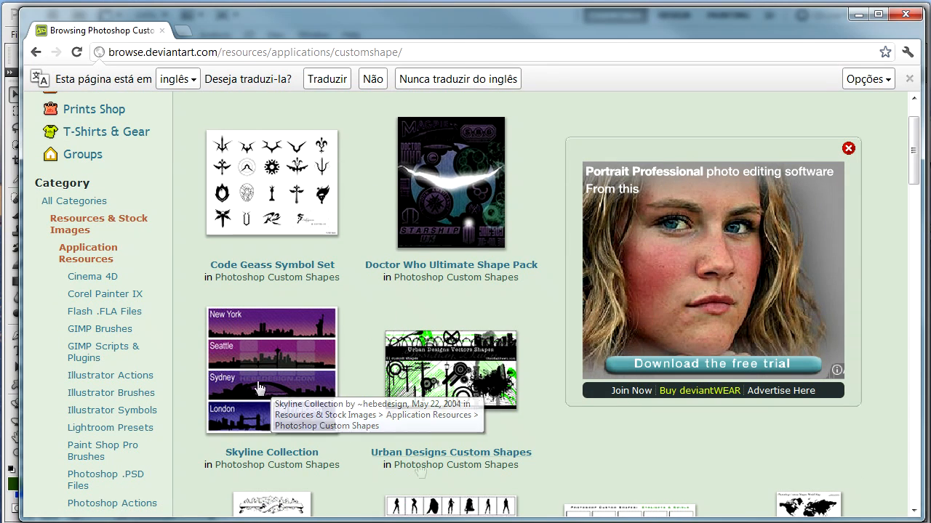
pyautogui.scroll(-2, 530, 441)
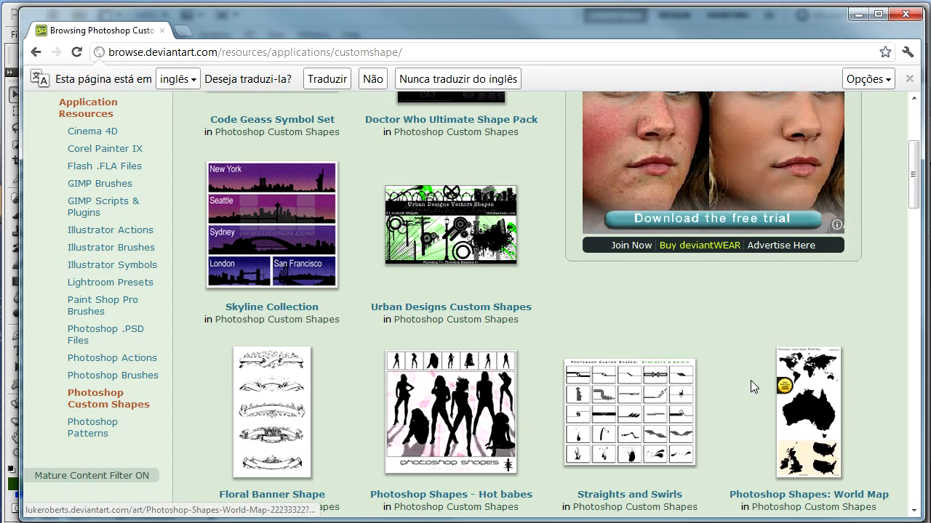
pyautogui.scroll(-10, 751, 380)
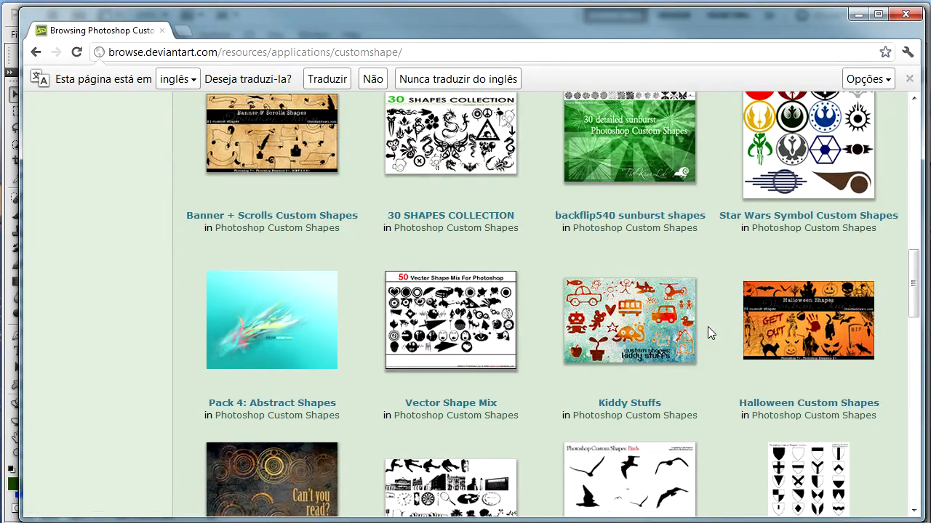
pyautogui.scroll(-5, 533, 340)
pyautogui.scroll(1, 575, 358)
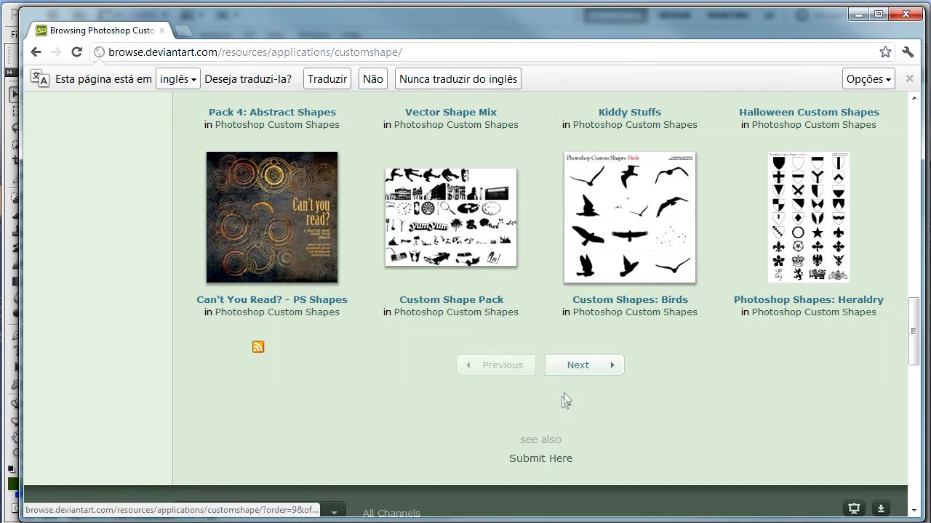
pyautogui.moveTo(561, 396); pyautogui.dragTo(575, 369)
pyautogui.click(581, 369)
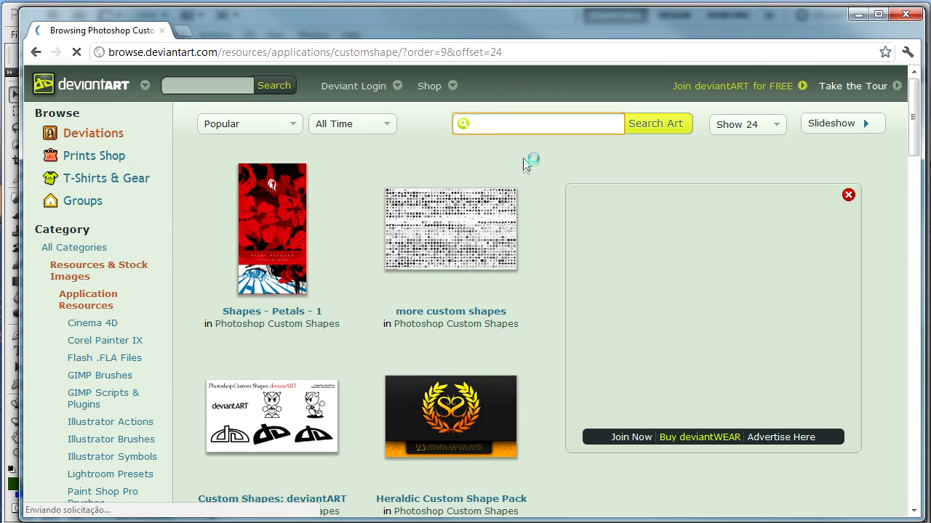
# Search the Photoshop Custom Shapes category for "flower" and look through the matching shape packs
pyautogui.click(526, 127)
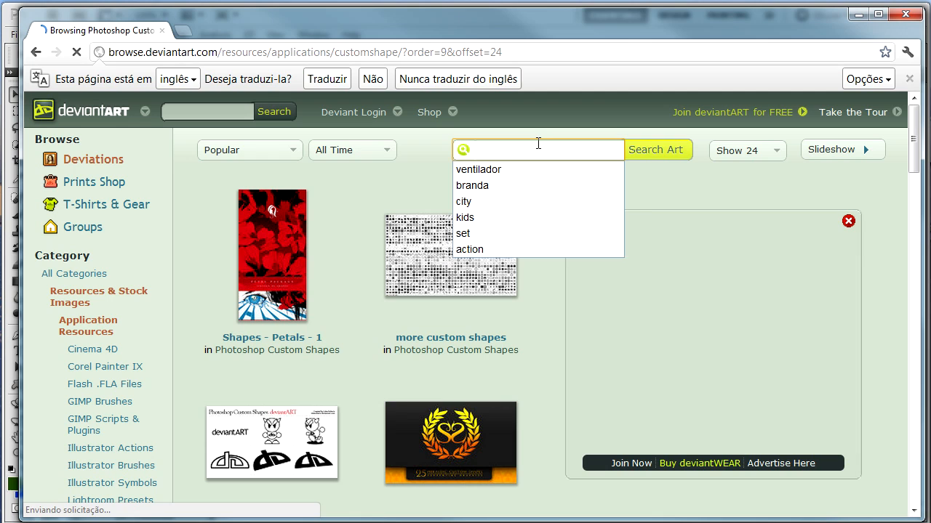
pyautogui.write('flower')
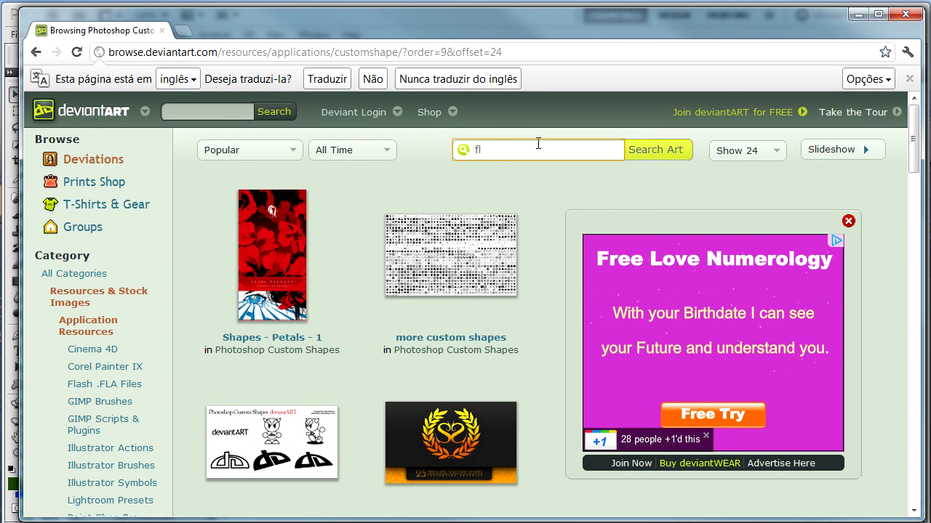
pyautogui.press('Return')
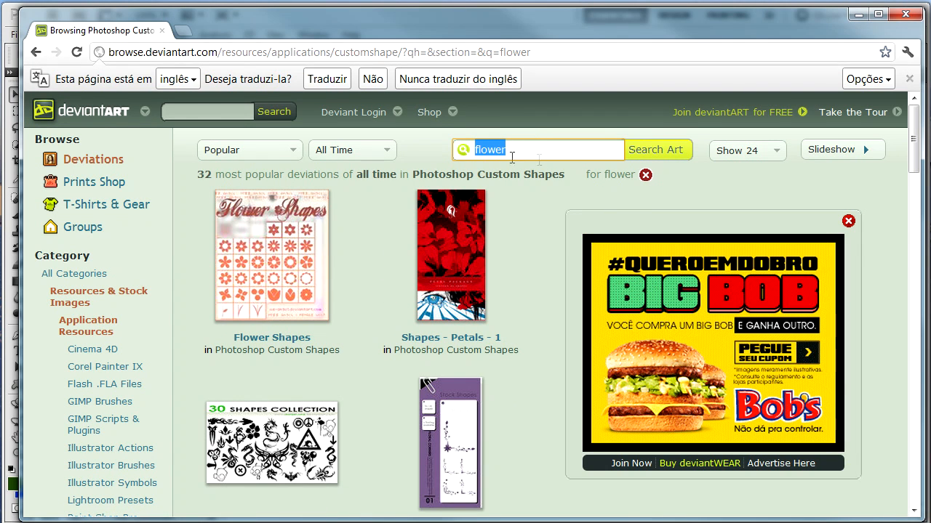
pyautogui.scroll(-10, 372, 314)
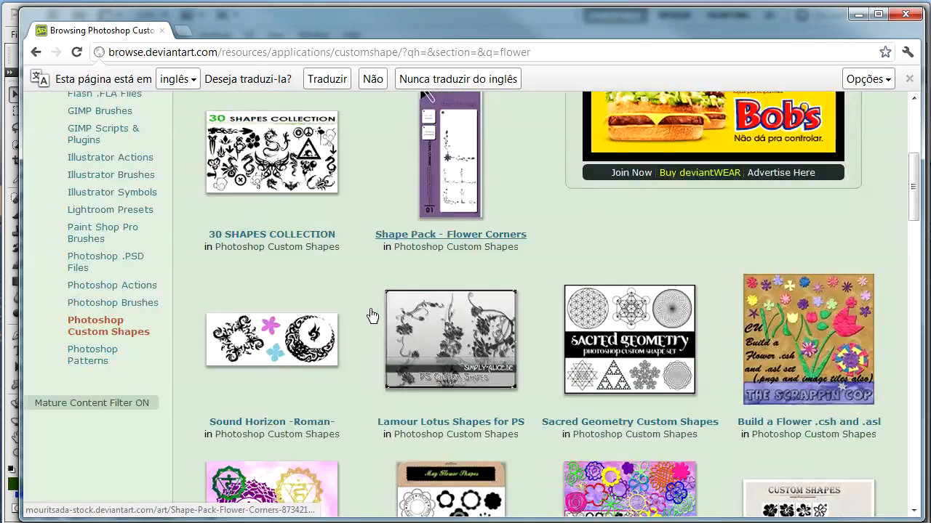
pyautogui.scroll(10, 367, 313)
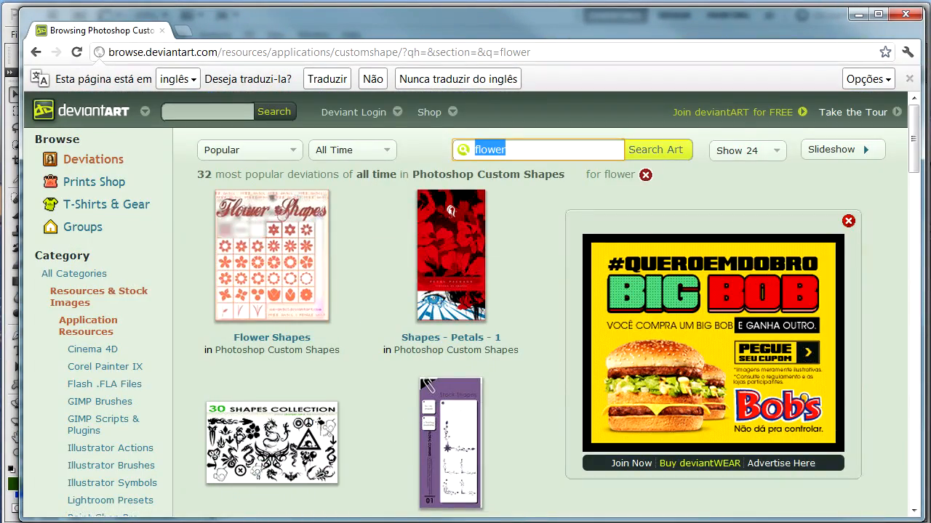
# Switch back to Photoshop and select the river's layer, Shape 8, from the canvas of the 05.psd landscape
pyautogui.hotkey('alt', 'Tab')
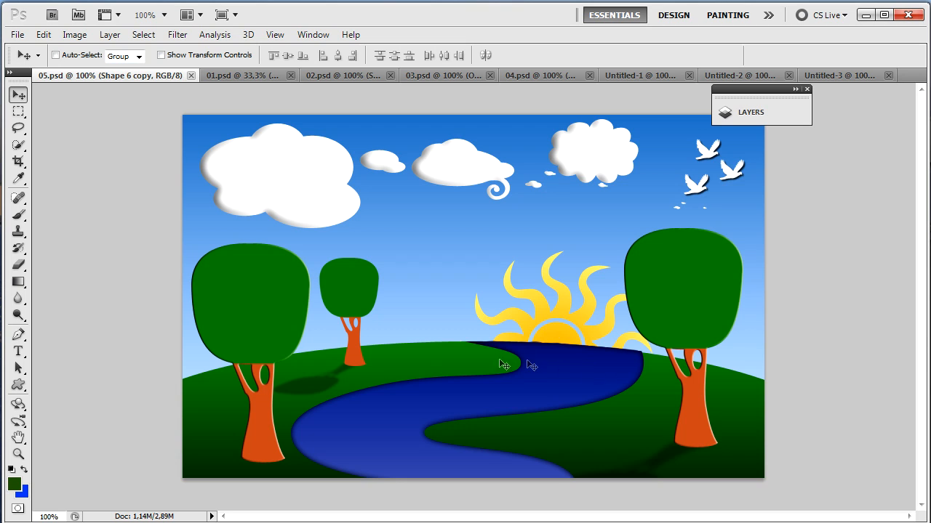
pyautogui.rightClick(412, 423)
pyautogui.click(430, 431)
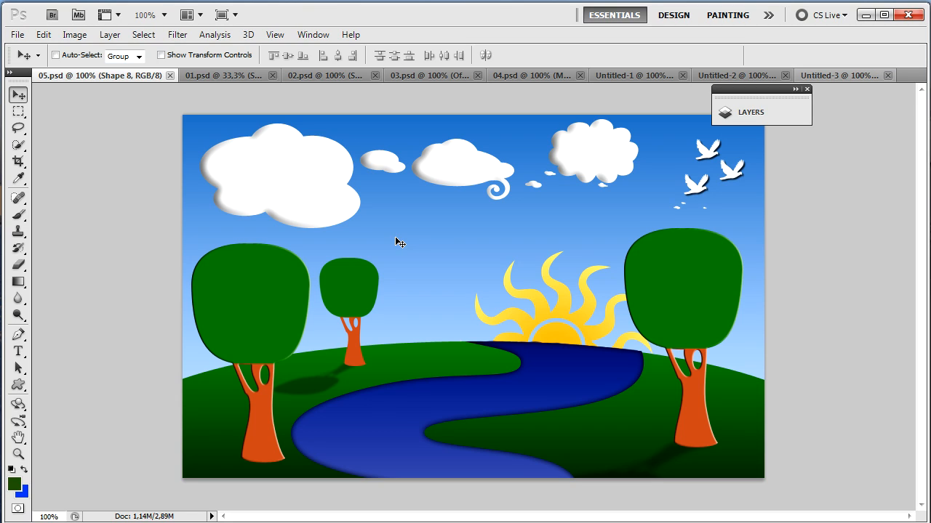
# Load the sol.csh file into the Custom Shape tool's shape library, look over the added sun shapes and close the shape picker
pyautogui.press('u')
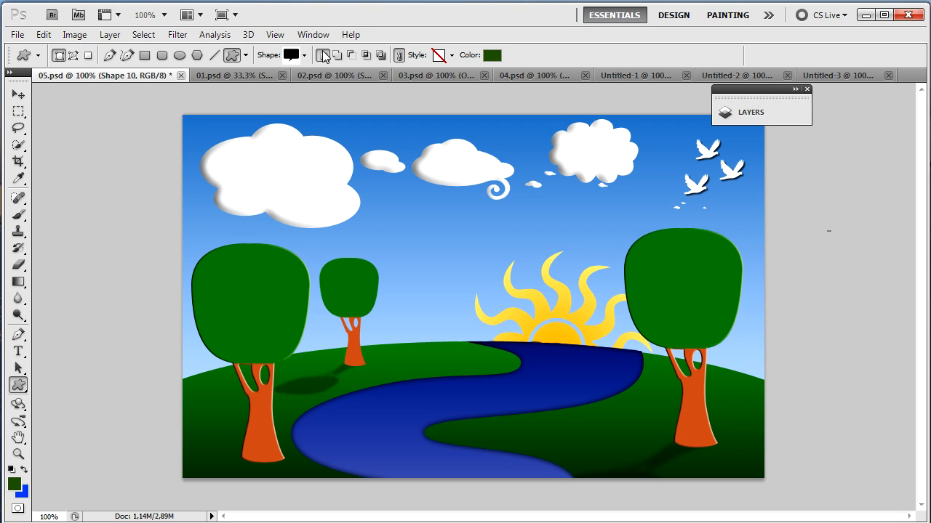
pyautogui.click(304, 55)
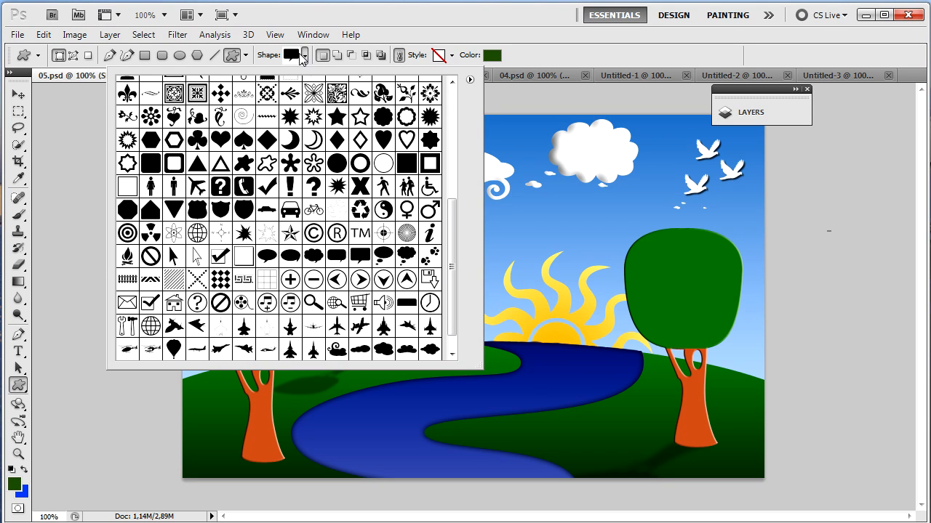
pyautogui.click(469, 79)
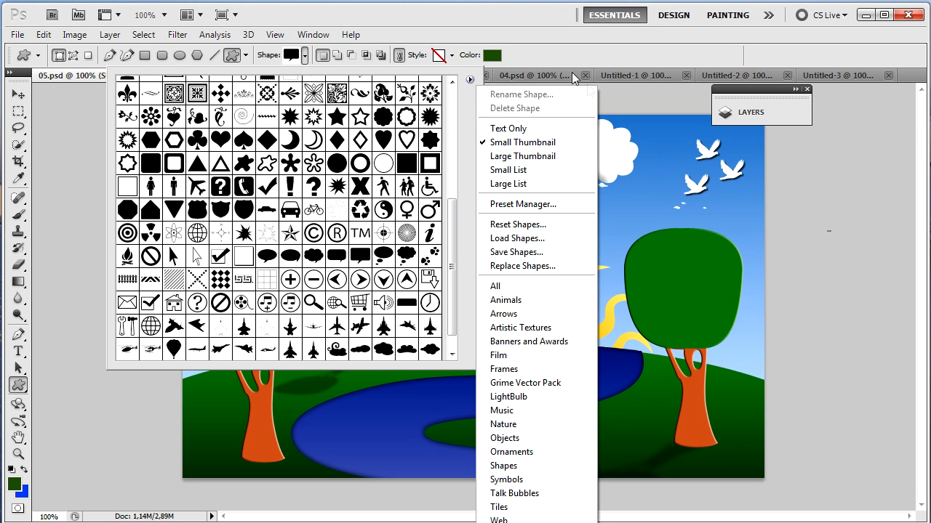
pyautogui.click(552, 243)
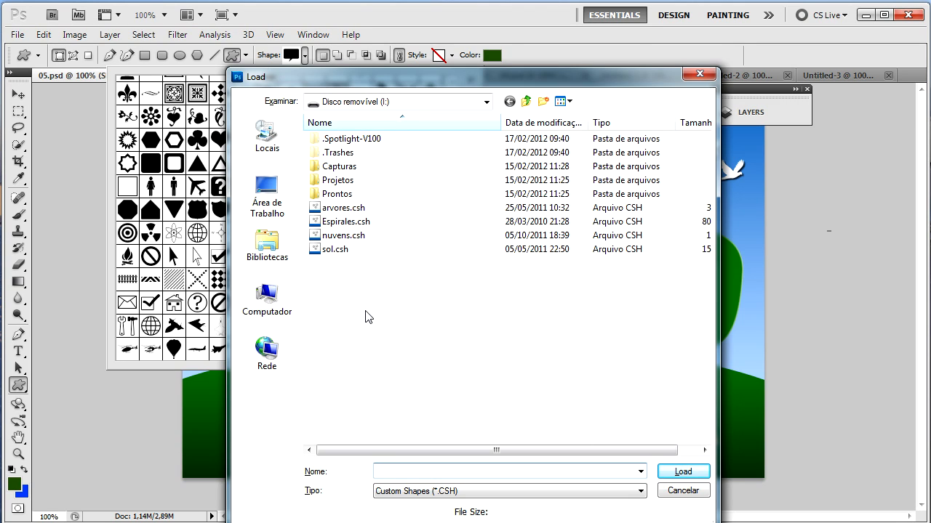
pyautogui.click(347, 250)
pyautogui.click(676, 472)
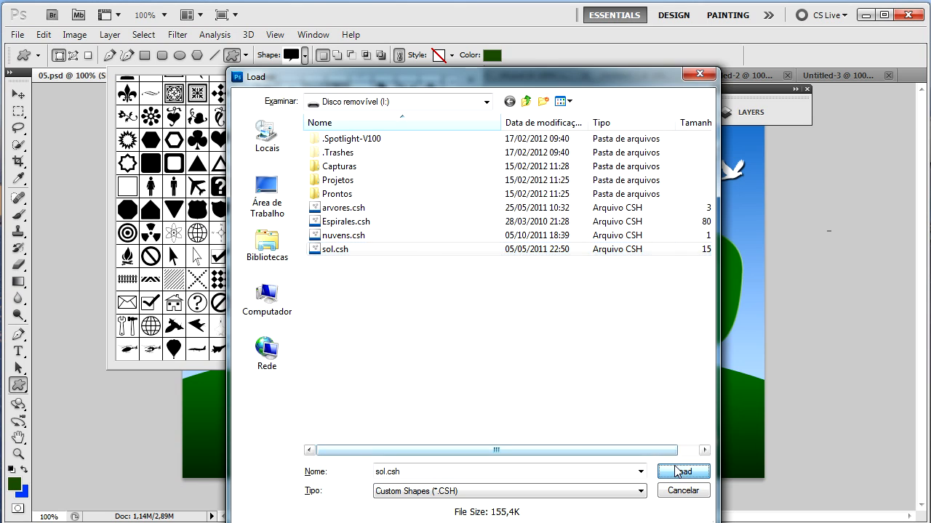
pyautogui.moveTo(455, 228); pyautogui.dragTo(464, 324)
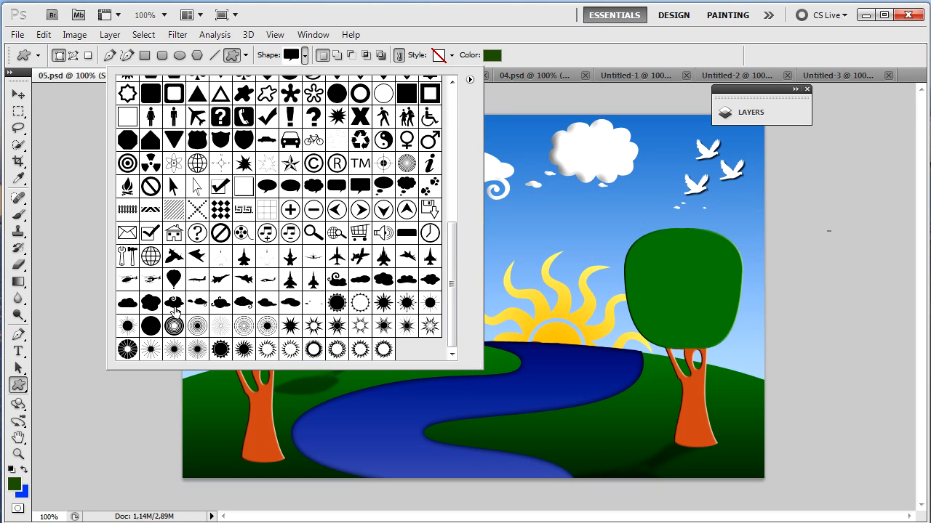
pyautogui.click(716, 451)
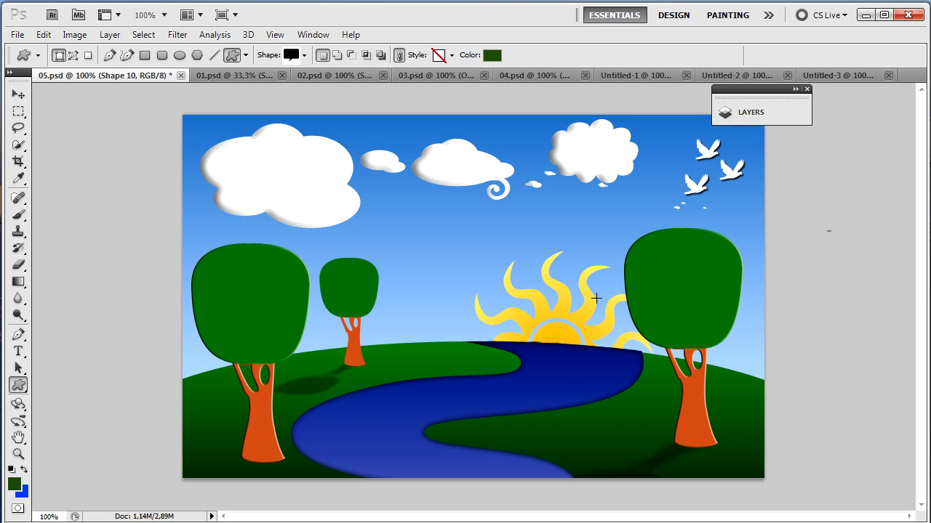